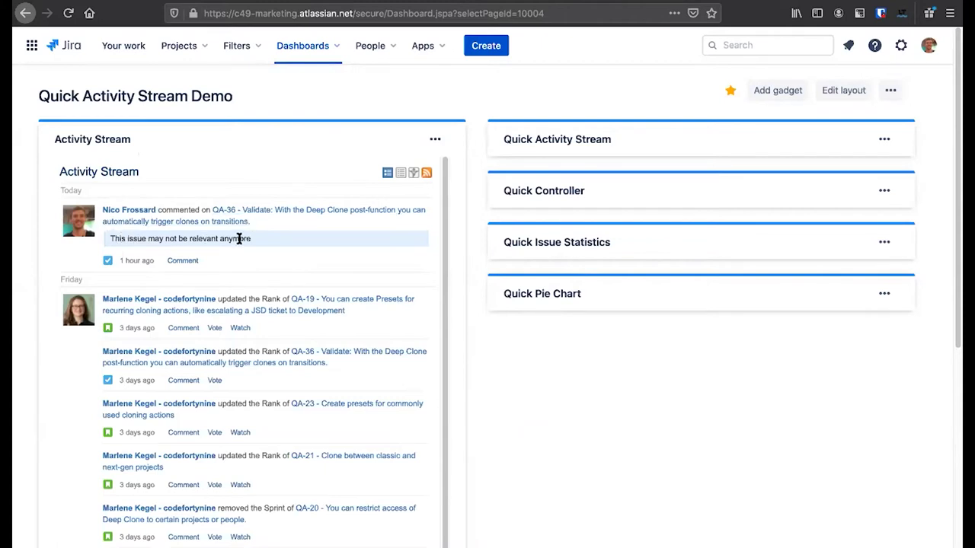
- Read through the Activity Stream gadget's recent entries and load a further batch of older ones
{"action": "scroll", "coordinate": [307, 278], "scroll_direction": "down", "scroll_amount": 1}
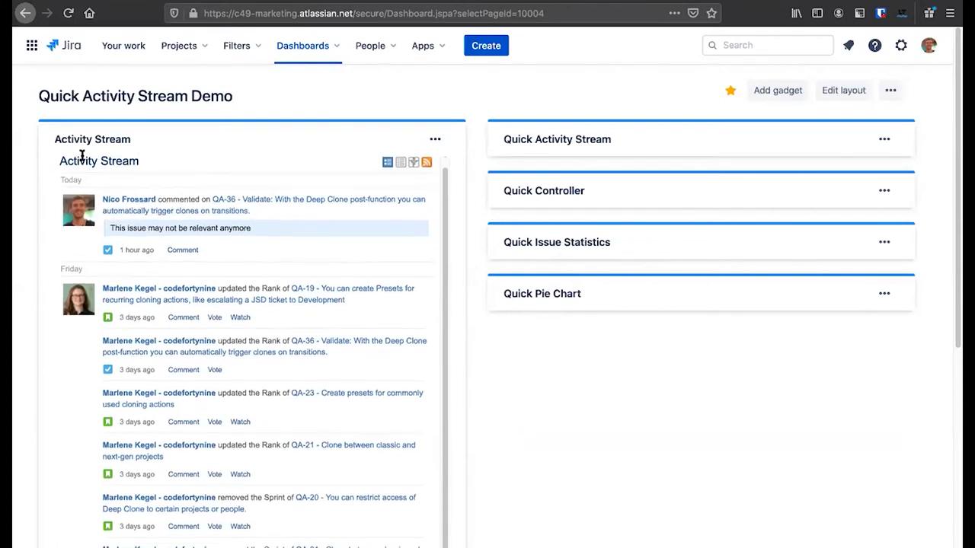
{"action": "scroll", "coordinate": [228, 274], "scroll_direction": "down", "scroll_amount": 1}
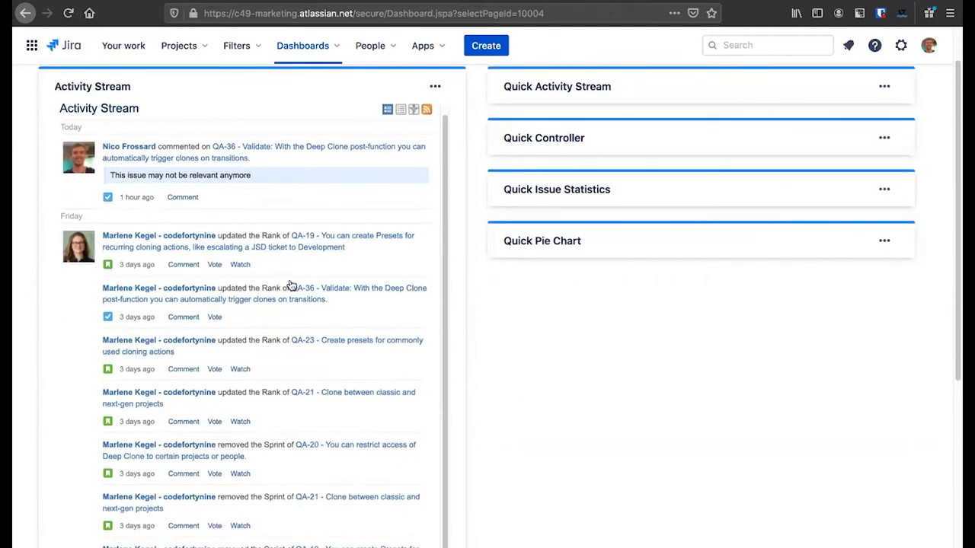
{"action": "scroll", "coordinate": [259, 342], "scroll_direction": "down", "scroll_amount": 1}
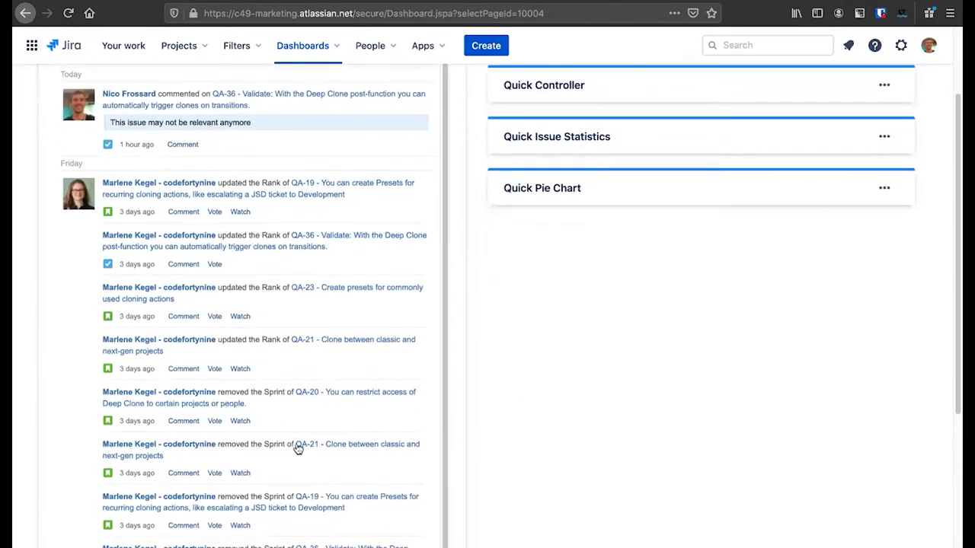
{"action": "scroll", "coordinate": [265, 446], "scroll_direction": "down", "scroll_amount": 1}
{"action": "scroll", "coordinate": [265, 445], "scroll_direction": "down", "scroll_amount": 3}
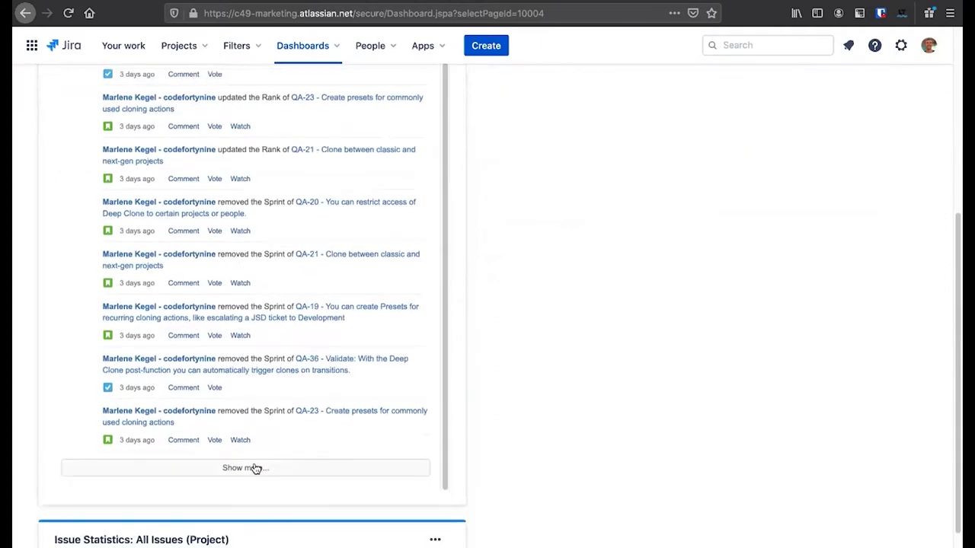
{"action": "left_click", "coordinate": [255, 467]}
{"action": "scroll", "coordinate": [252, 466], "scroll_direction": "down", "scroll_amount": 10}
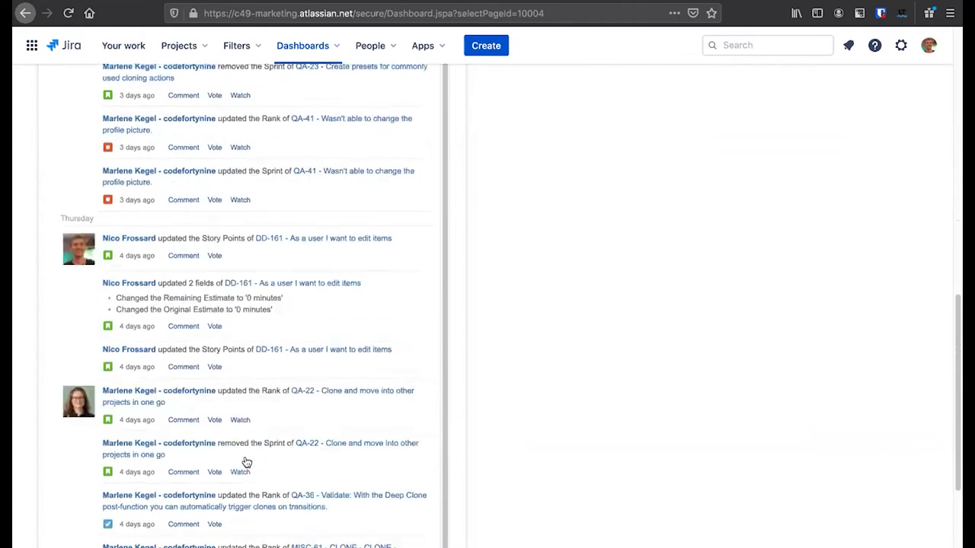
{"action": "scroll", "coordinate": [242, 460], "scroll_direction": "down", "scroll_amount": 2}
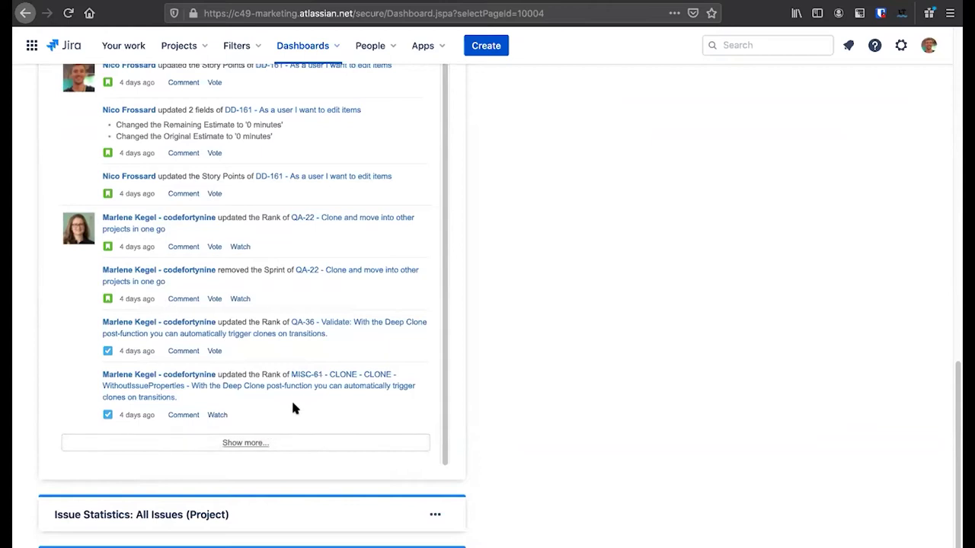
- Load two more batches of older Activity Stream entries, look through them, and return to the start of the dashboard
{"action": "left_click", "coordinate": [298, 443]}
{"action": "scroll", "coordinate": [297, 427], "scroll_direction": "down", "scroll_amount": 1}
{"action": "scroll", "coordinate": [305, 430], "scroll_direction": "down", "scroll_amount": 3}
{"action": "scroll", "coordinate": [317, 438], "scroll_direction": "down", "scroll_amount": 10}
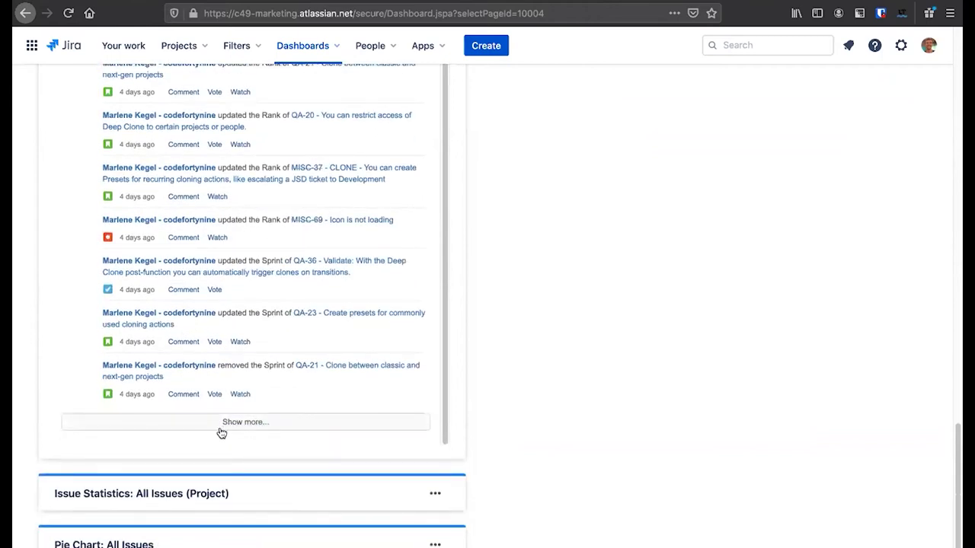
{"action": "left_click", "coordinate": [248, 427]}
{"action": "scroll", "coordinate": [244, 451], "scroll_direction": "down", "scroll_amount": 3}
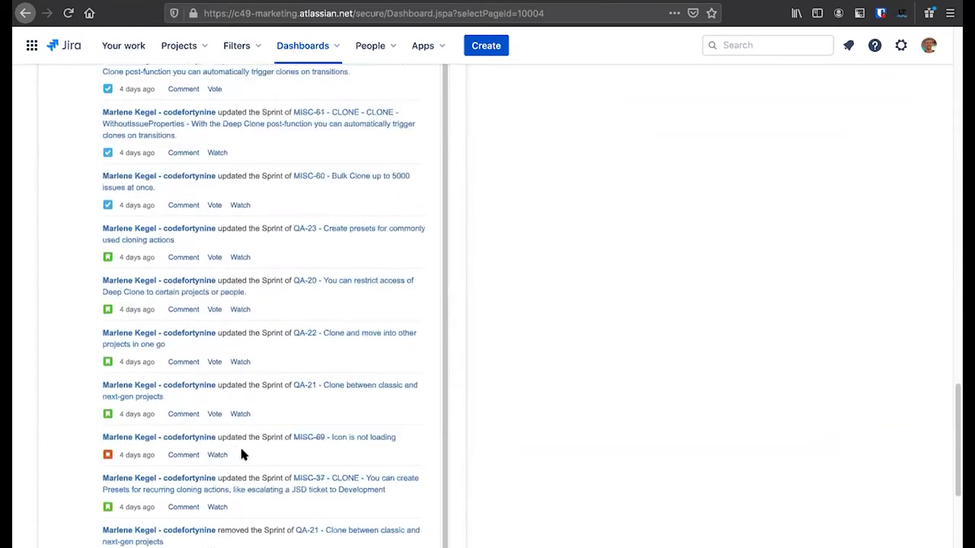
{"action": "scroll", "coordinate": [478, 410], "scroll_direction": "up", "scroll_amount": 6}
{"action": "scroll", "coordinate": [476, 409], "scroll_direction": "up", "scroll_amount": 10}
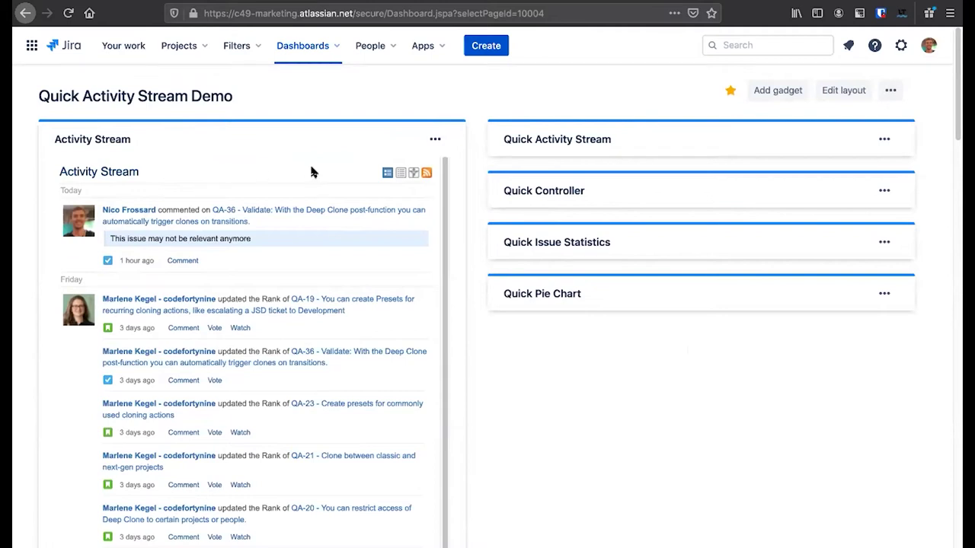
- Switch the Activity Stream to the compact list view and open the gadget's settings for editing
{"action": "left_click", "coordinate": [400, 173]}
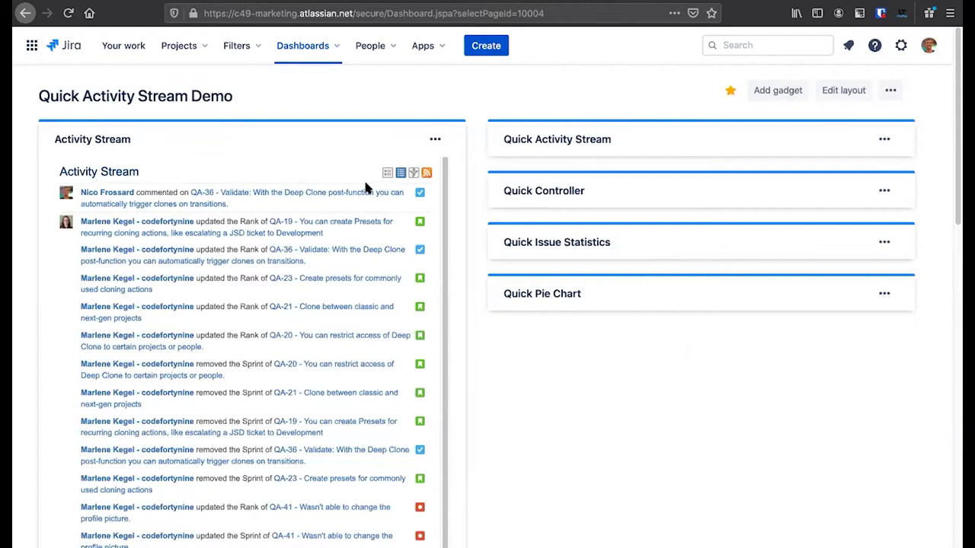
{"action": "left_click", "coordinate": [435, 139]}
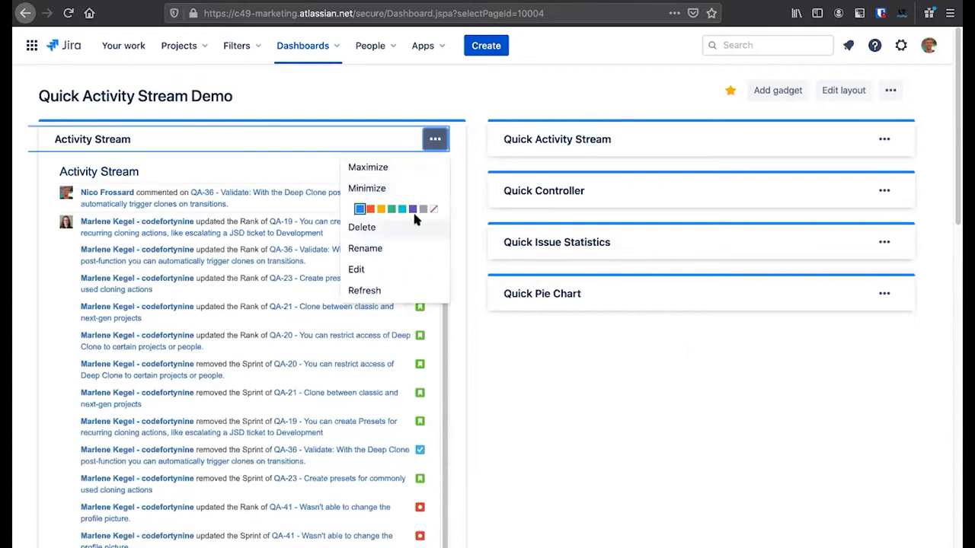
{"action": "left_click", "coordinate": [388, 271]}
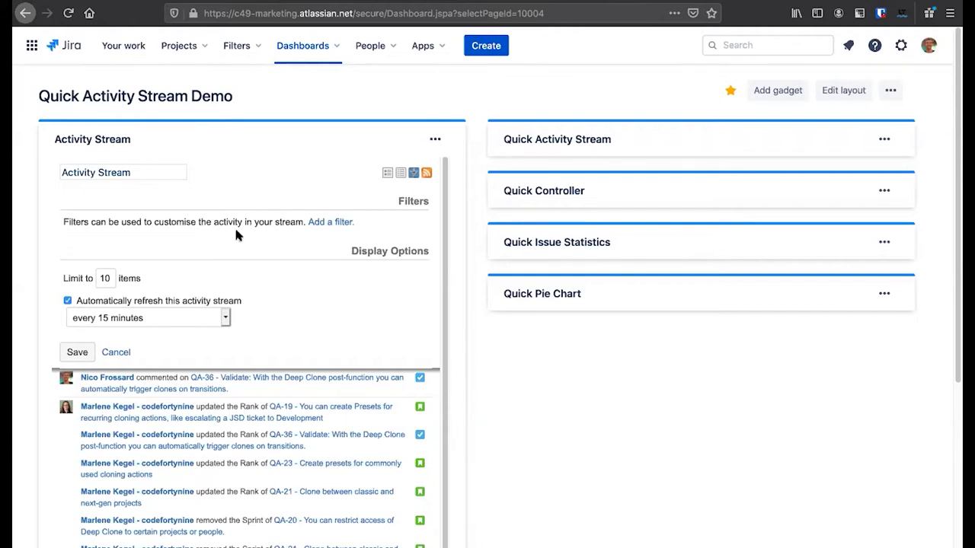
- Add an Activity Stream filter, view its project choices, and set it to Update Date is Nov/2/2020
{"action": "left_click", "coordinate": [335, 222]}
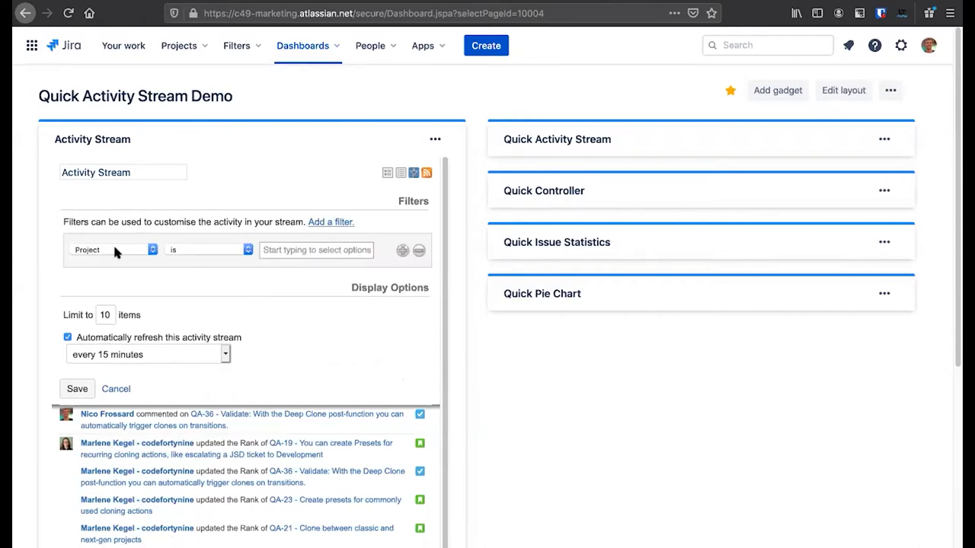
{"action": "left_click", "coordinate": [271, 252]}
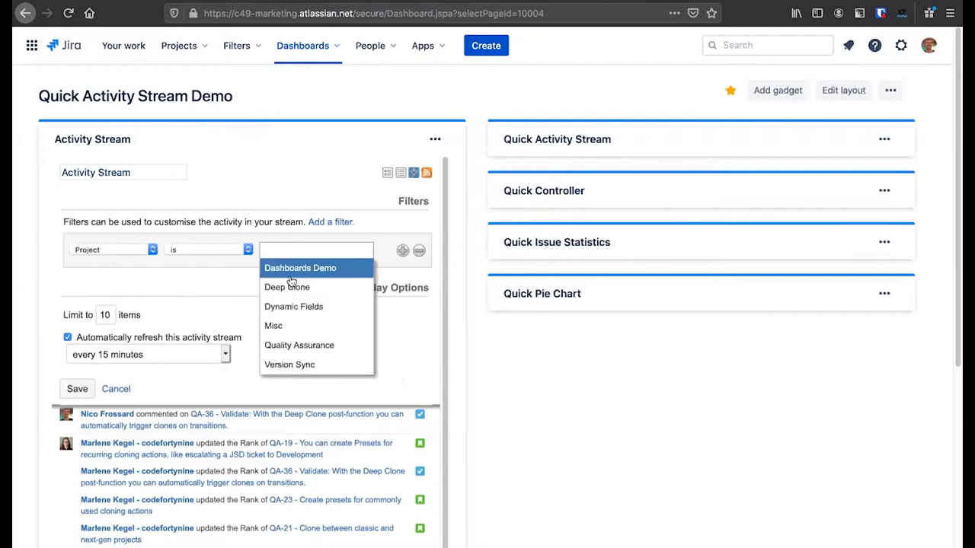
{"action": "left_click", "coordinate": [126, 250]}
{"action": "left_click", "coordinate": [125, 249]}
{"action": "left_click", "coordinate": [129, 249]}
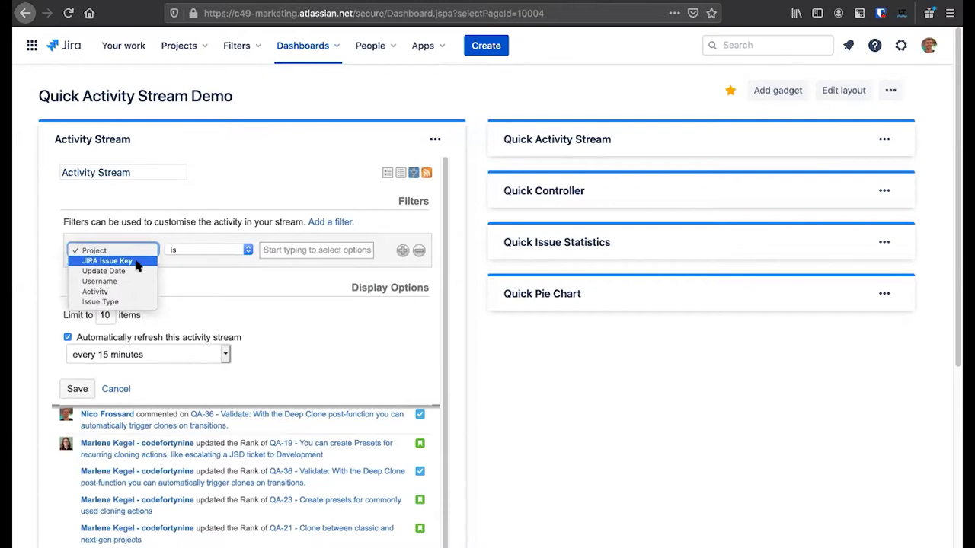
{"action": "left_click", "coordinate": [104, 271]}
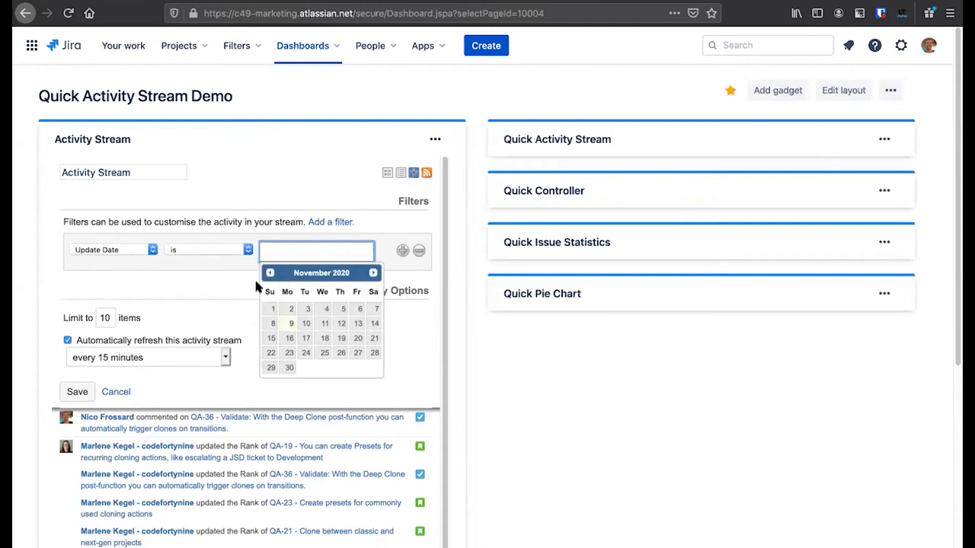
{"action": "left_click", "coordinate": [290, 311]}
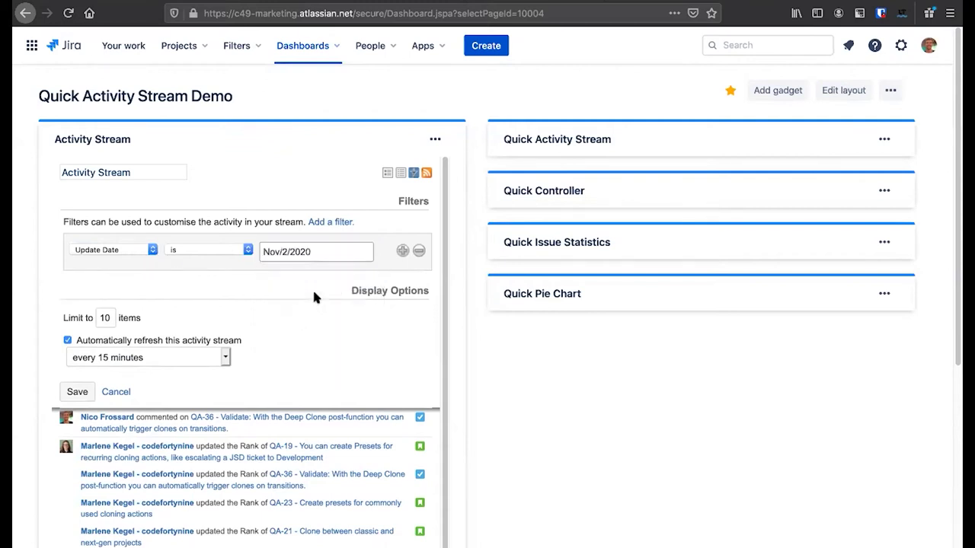
{"action": "left_click", "coordinate": [322, 252]}
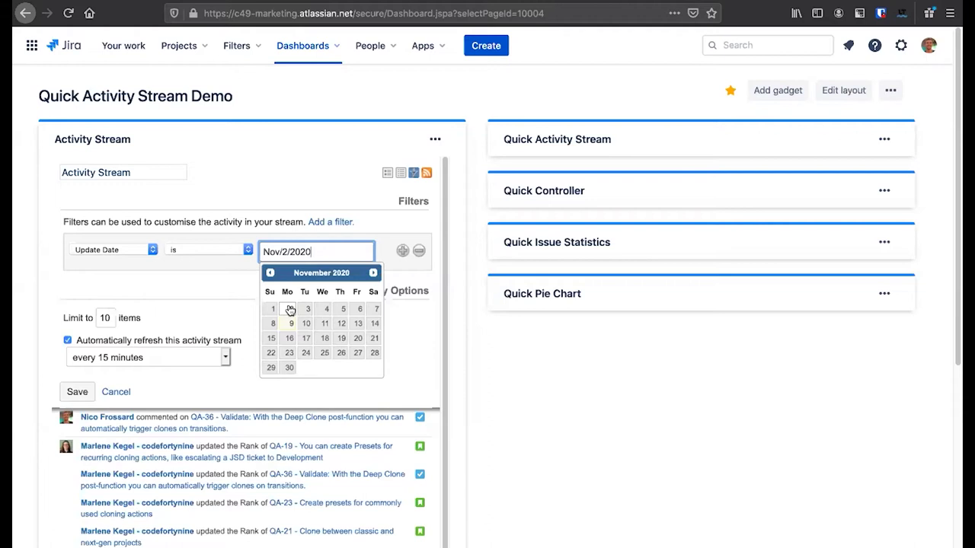
- Change the filter to Activity is Comment added, and remove the Comment added value again
{"action": "left_click", "coordinate": [97, 250]}
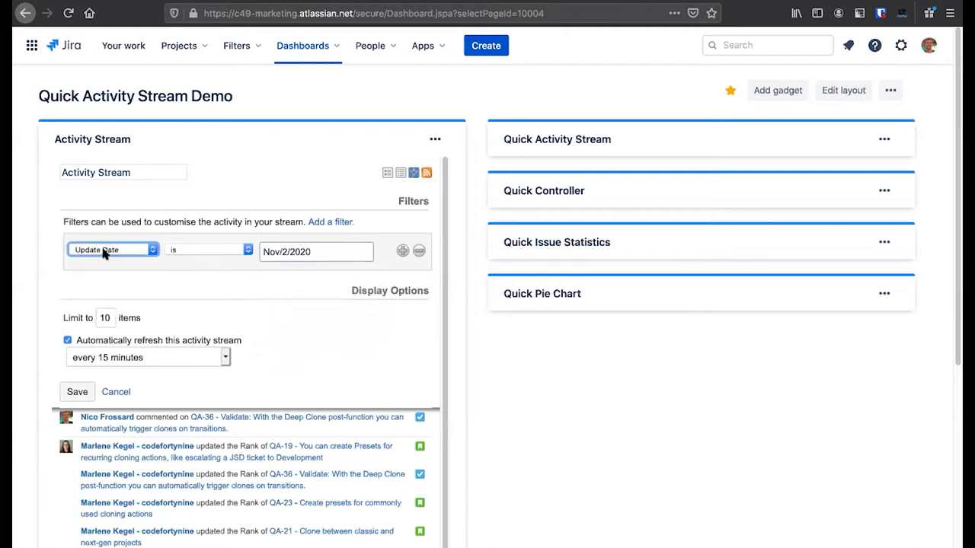
{"action": "left_click", "coordinate": [104, 251]}
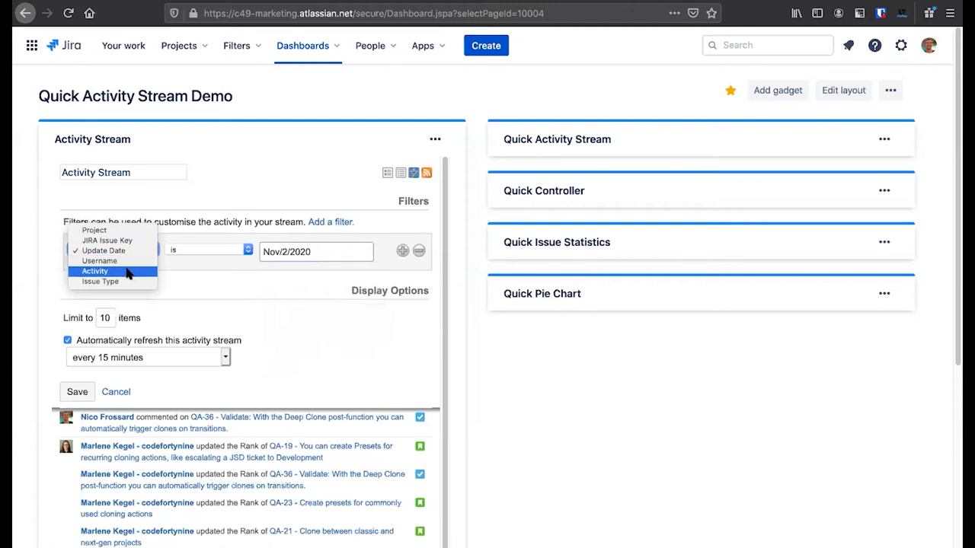
{"action": "left_click", "coordinate": [122, 271]}
{"action": "left_click", "coordinate": [330, 252]}
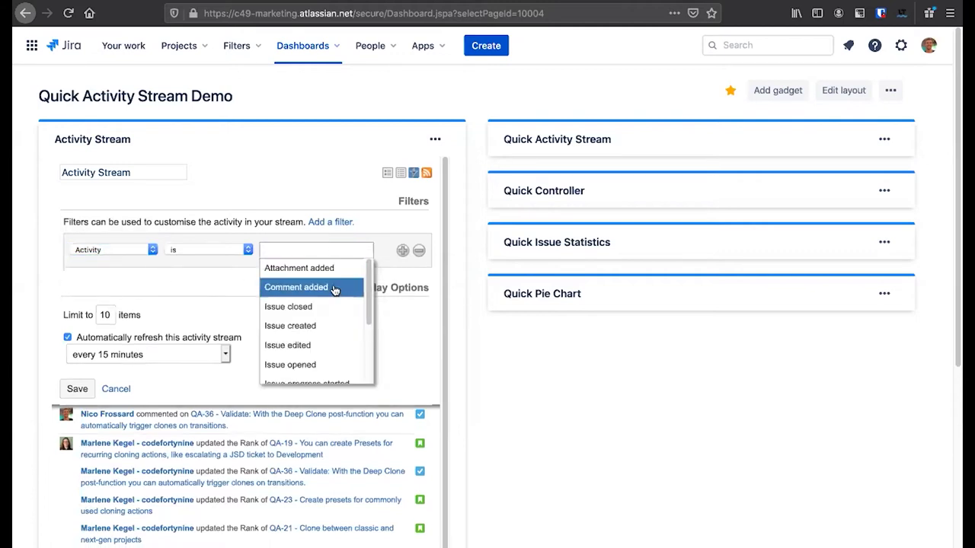
{"action": "left_click", "coordinate": [330, 289]}
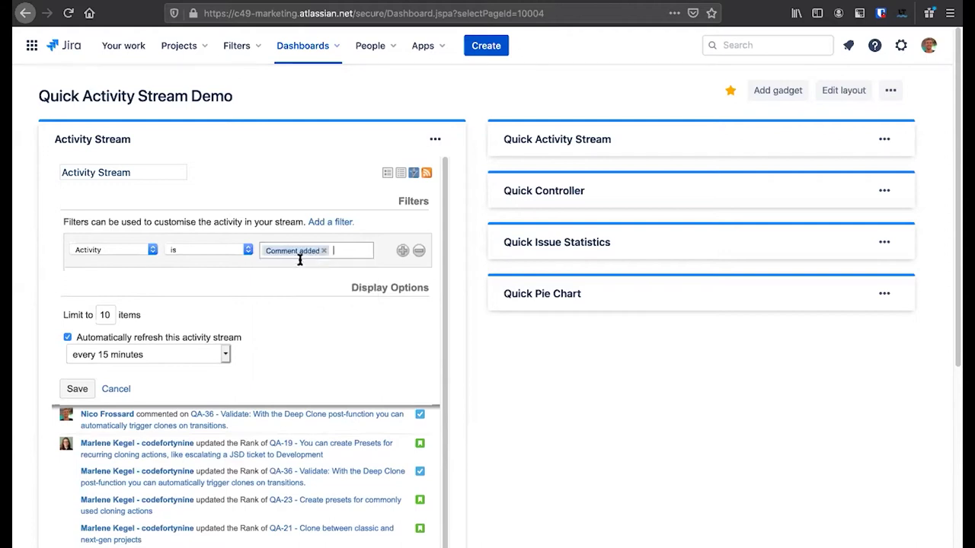
{"action": "left_click", "coordinate": [322, 253]}
- Switch the filter to Issue Type, view the available issue types and filter fields, and discard the gadget changes
{"action": "left_click", "coordinate": [119, 241]}
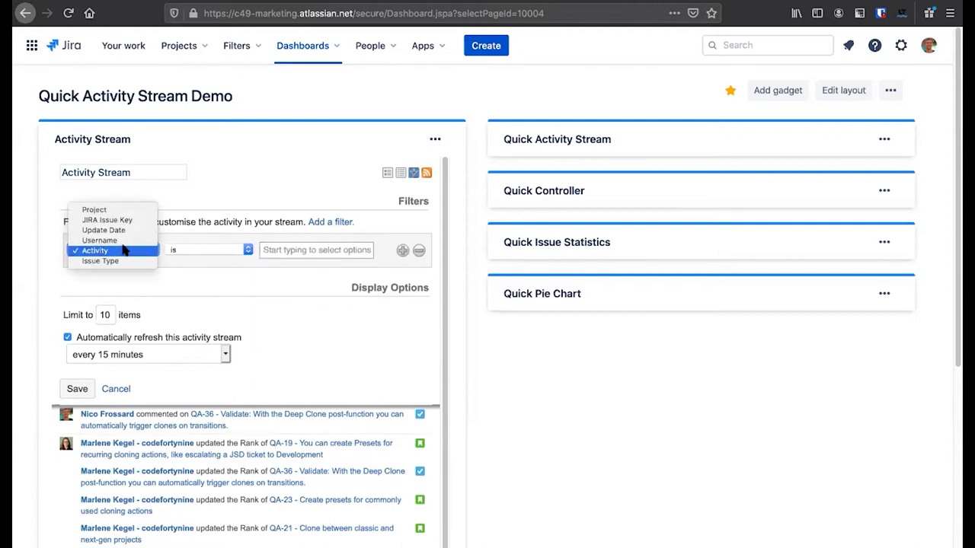
{"action": "left_click", "coordinate": [127, 264]}
{"action": "left_click", "coordinate": [302, 251]}
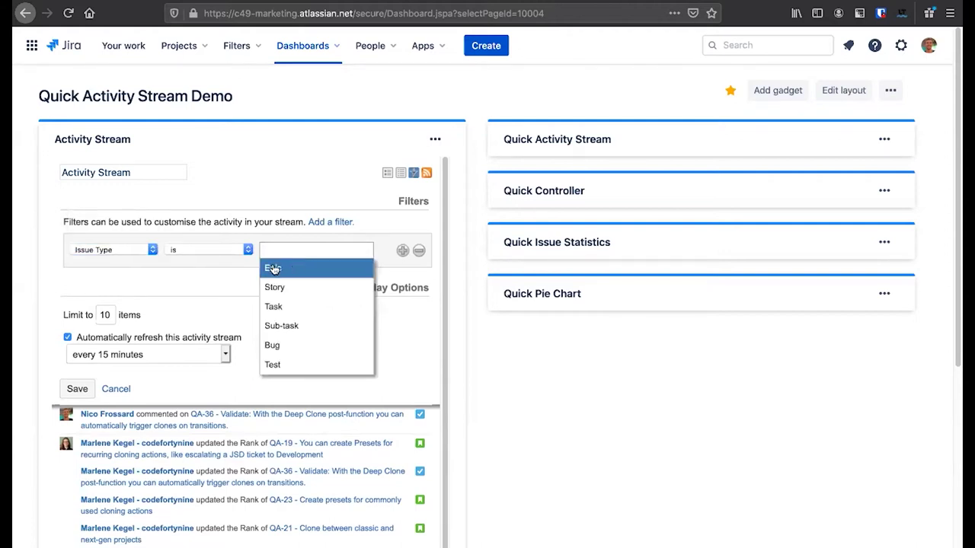
{"action": "left_click", "coordinate": [107, 249]}
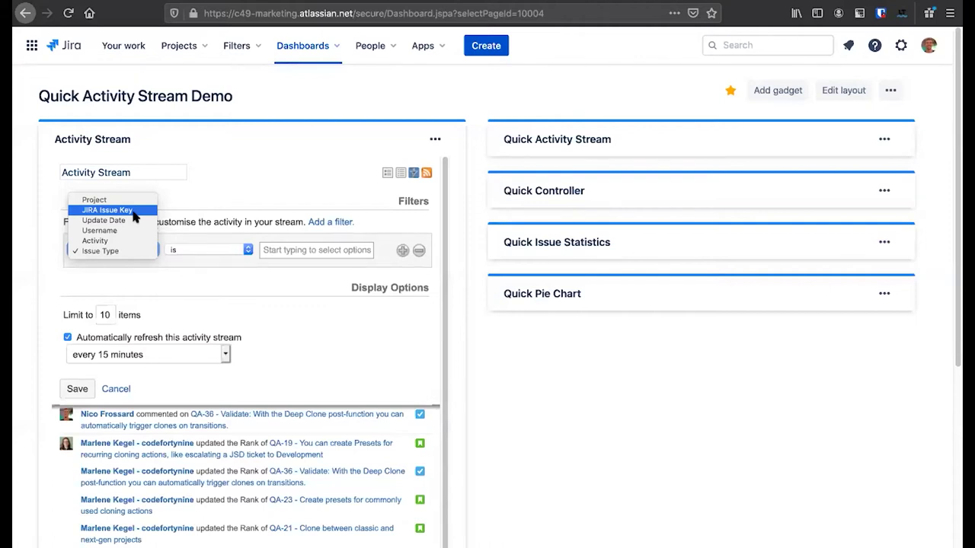
{"action": "left_click", "coordinate": [230, 202]}
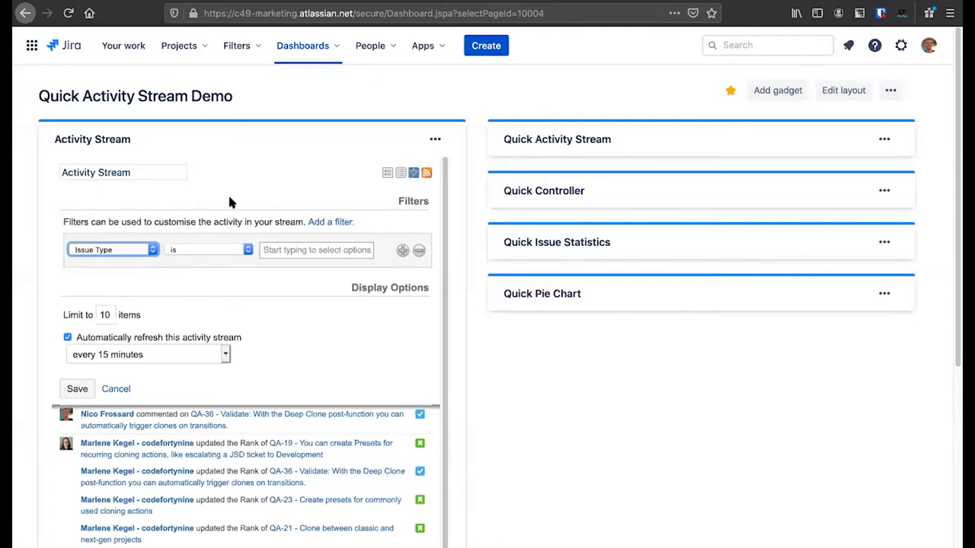
{"action": "left_click", "coordinate": [114, 389]}
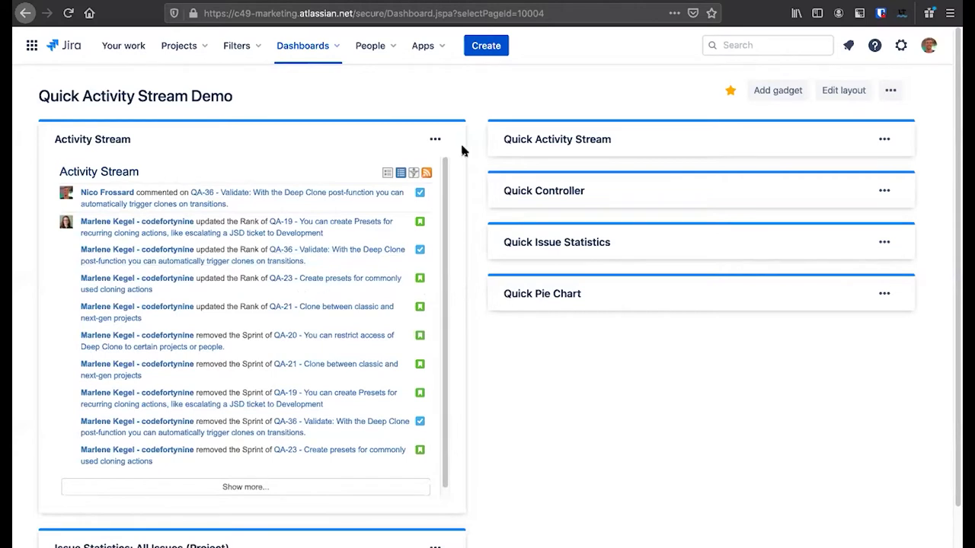
- Reopen the Activity Stream gadget's settings, review the Issue Type filter's choices, and close them without saving
{"action": "left_click", "coordinate": [435, 139]}
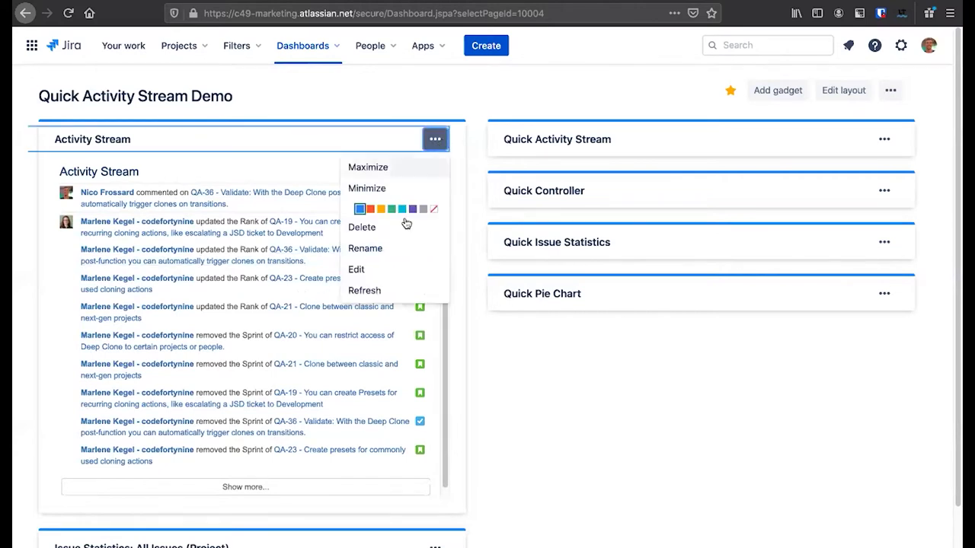
{"action": "left_click", "coordinate": [394, 269]}
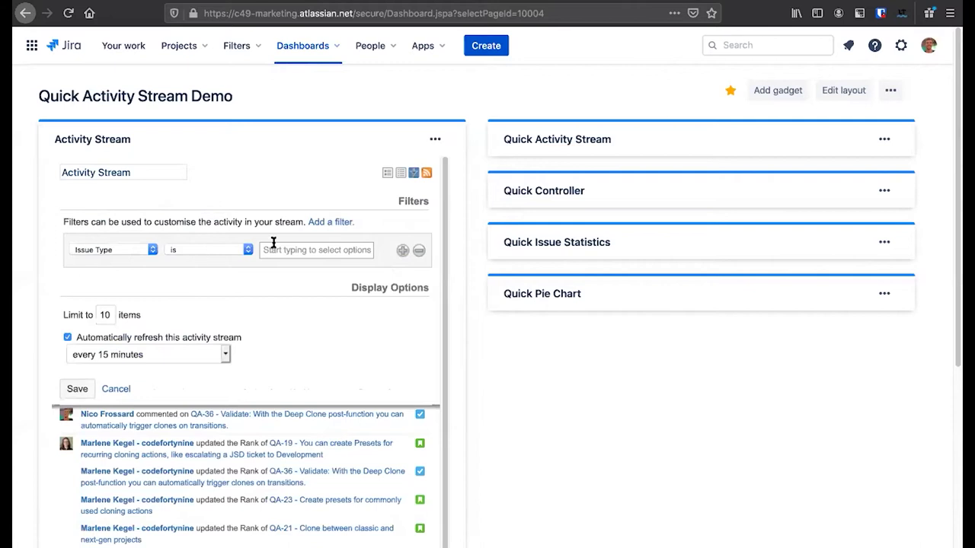
{"action": "left_click", "coordinate": [316, 248]}
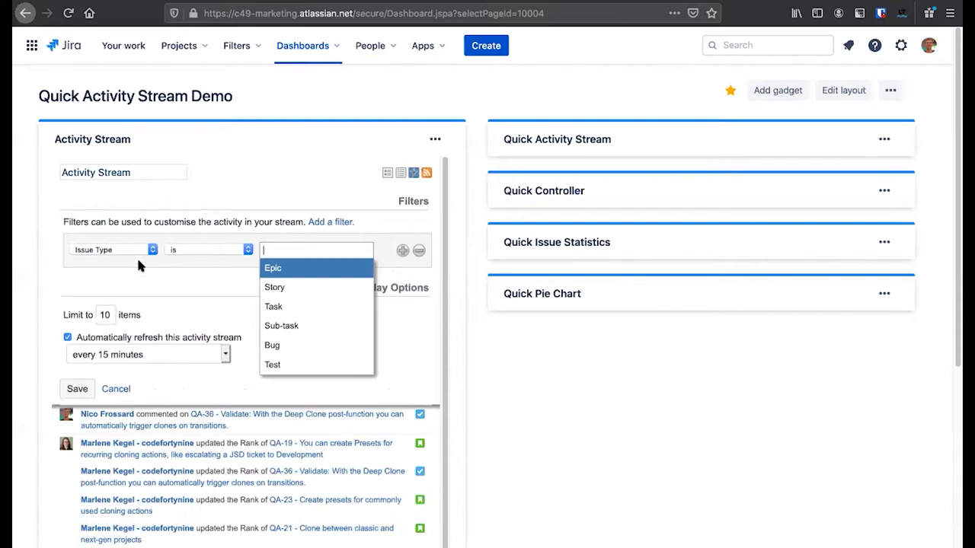
{"action": "left_click", "coordinate": [116, 388]}
- Open the settings of the Issue Statistics: All Issues (Project) gadget for editing
{"action": "scroll", "coordinate": [464, 403], "scroll_direction": "down", "scroll_amount": 2}
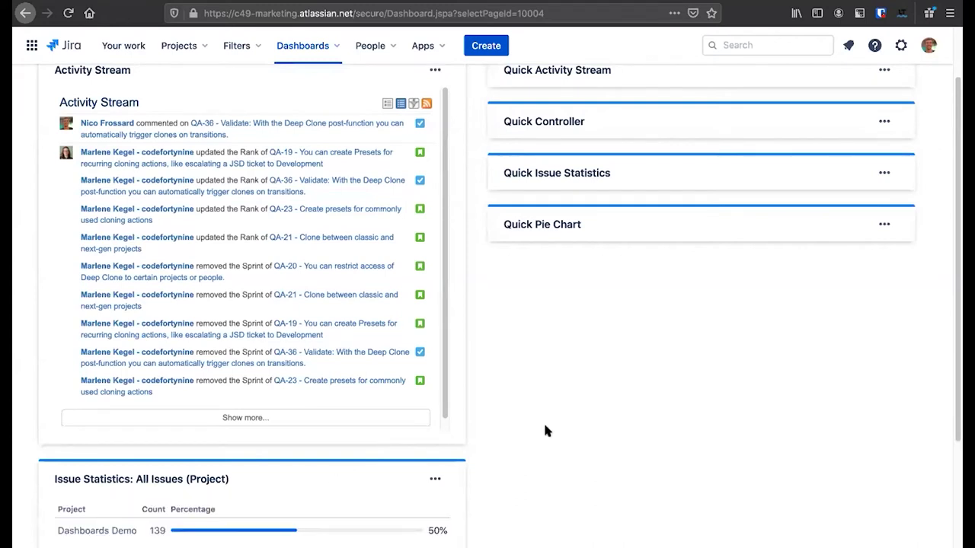
{"action": "scroll", "coordinate": [544, 427], "scroll_direction": "down", "scroll_amount": 2}
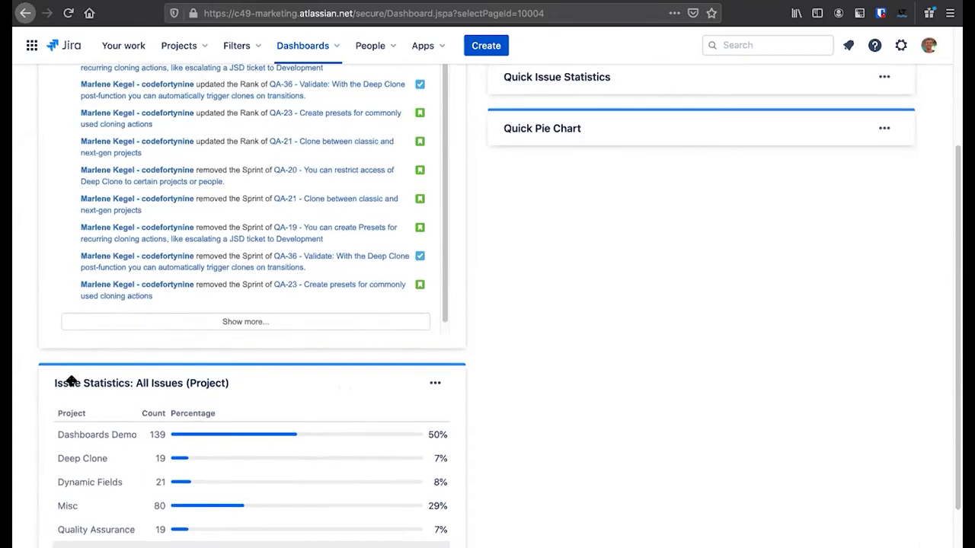
{"action": "scroll", "coordinate": [152, 326], "scroll_direction": "down", "scroll_amount": 1}
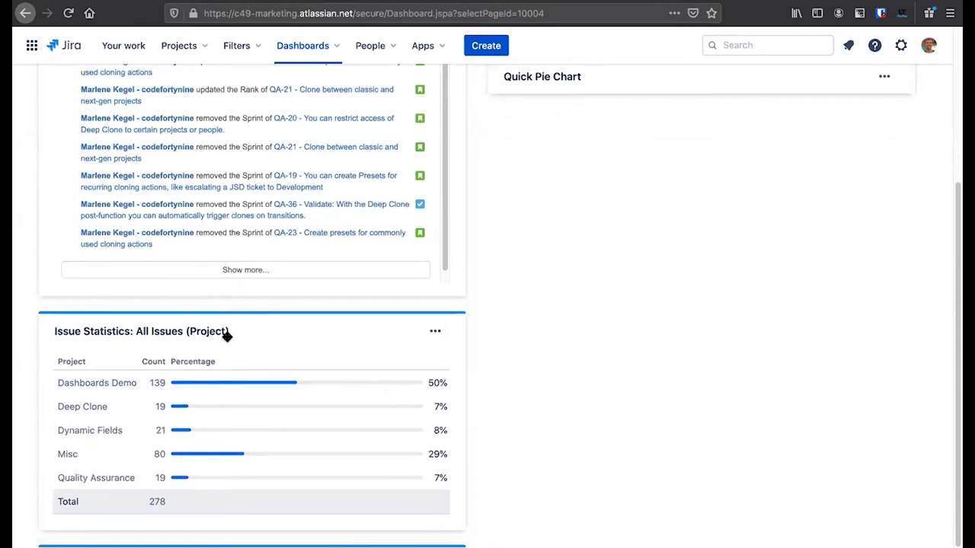
{"action": "scroll", "coordinate": [232, 338], "scroll_direction": "up", "scroll_amount": 1}
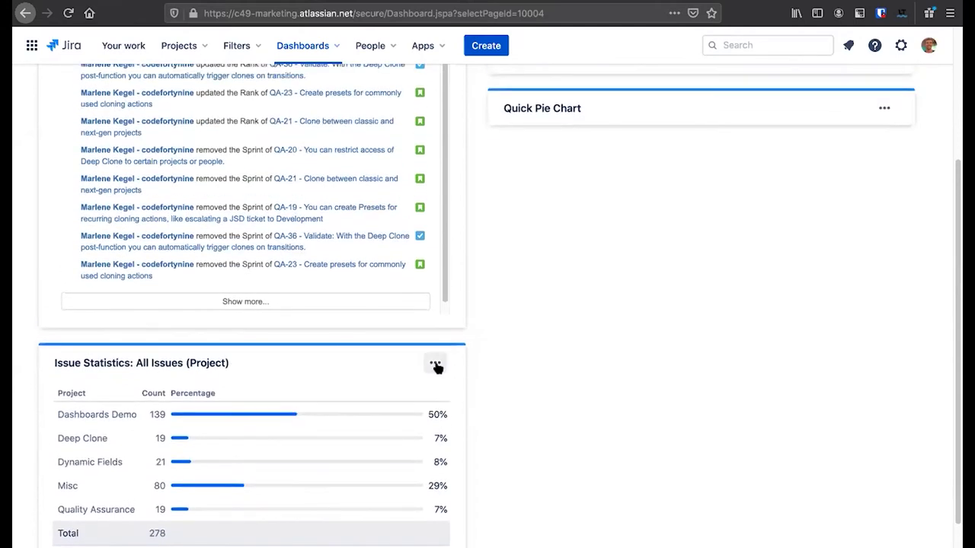
{"action": "left_click", "coordinate": [435, 362]}
{"action": "left_click", "coordinate": [395, 471]}
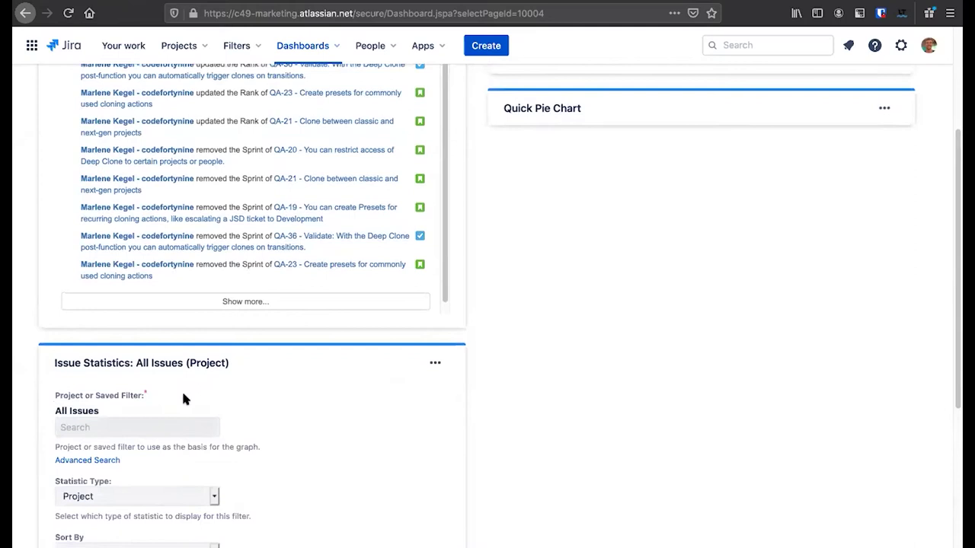
- Review the Issue Statistics gadget's filter, statistic type and sorting settings, and close them without saving
{"action": "scroll", "coordinate": [182, 387], "scroll_direction": "down", "scroll_amount": 1}
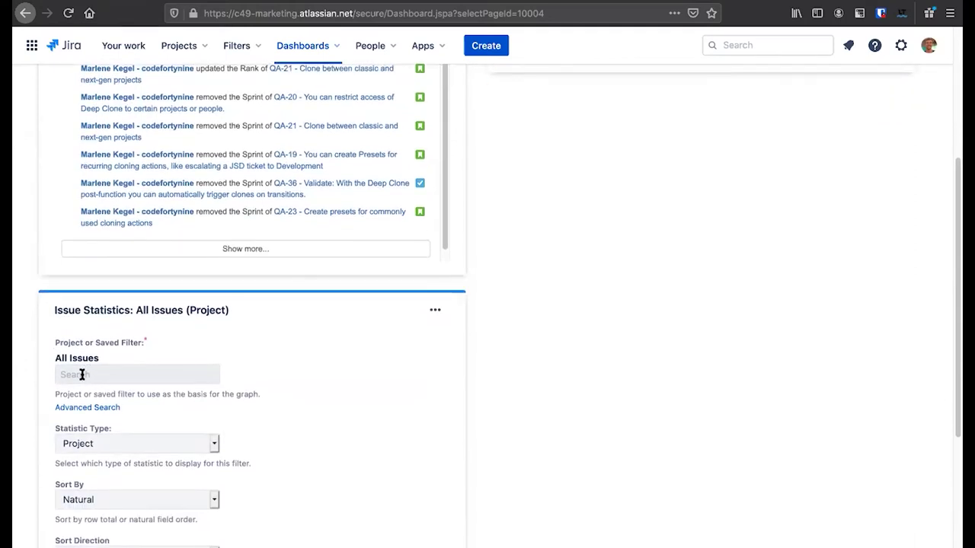
{"action": "scroll", "coordinate": [259, 355], "scroll_direction": "down", "scroll_amount": 4}
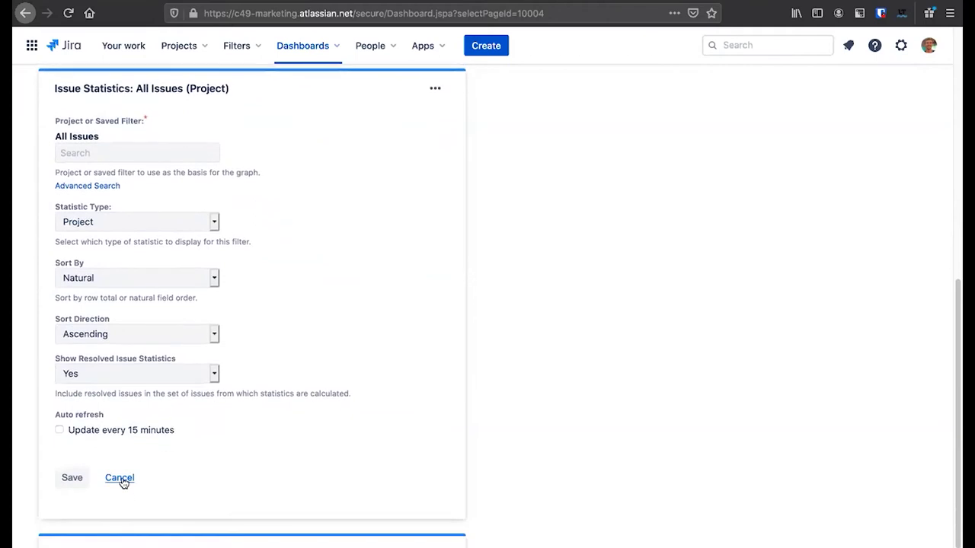
{"action": "left_click", "coordinate": [119, 480]}
{"action": "scroll", "coordinate": [259, 434], "scroll_direction": "up", "scroll_amount": 1}
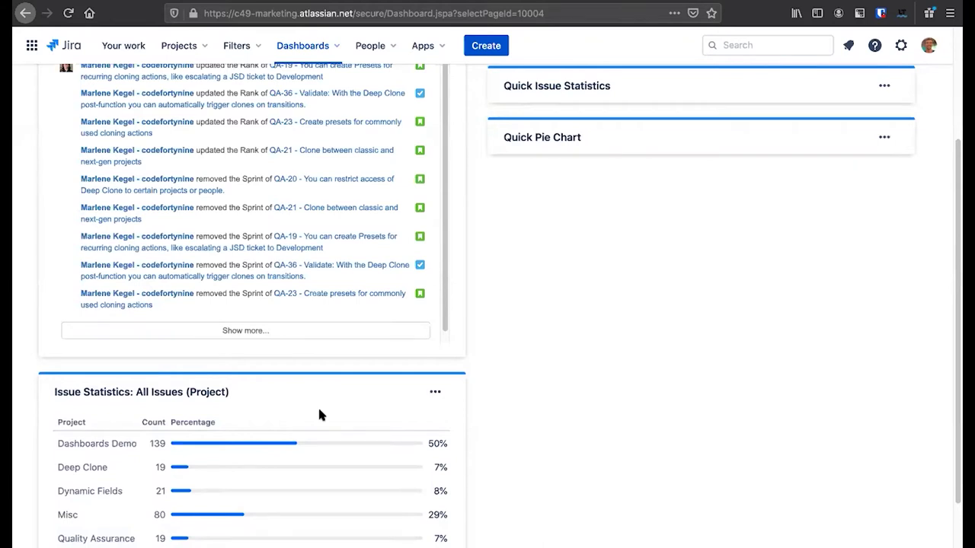
- Switch to the Google Slides presentation and advance from the Demo slide through the Activity Stream improvement goals
{"action": "left_click_drag", "start_coordinate": [320, 383], "coordinate": [269, 3]}
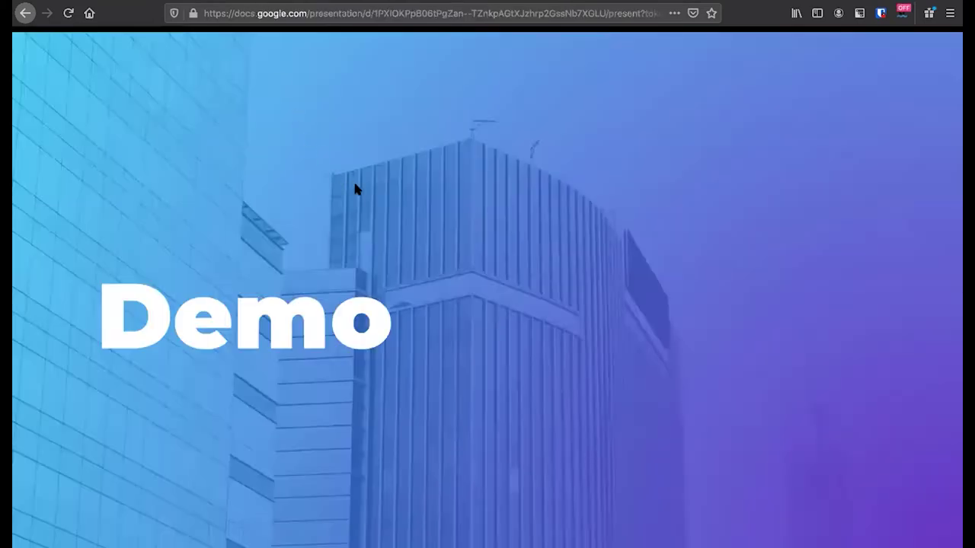
{"action": "left_click", "coordinate": [354, 190]}
{"action": "left_click", "coordinate": [354, 191]}
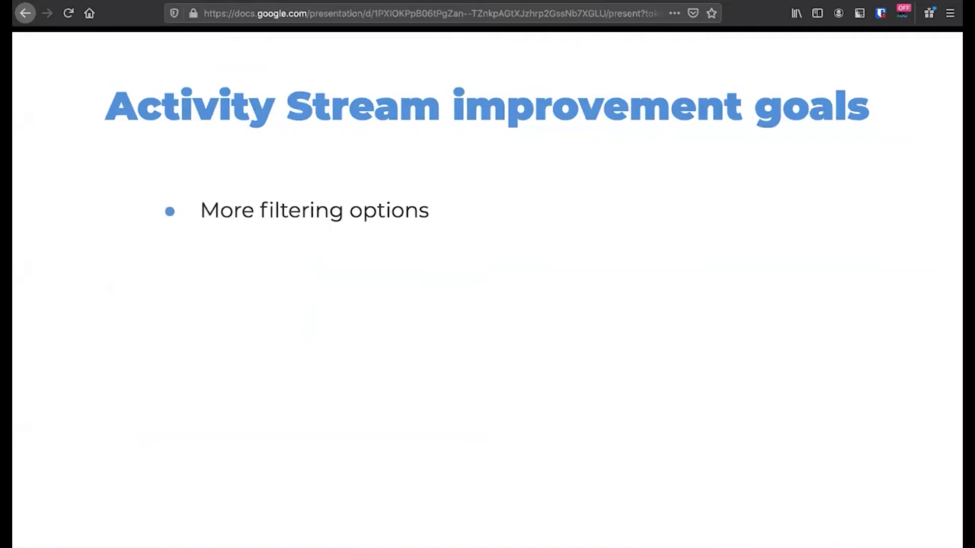
{"action": "key", "text": "Right"}
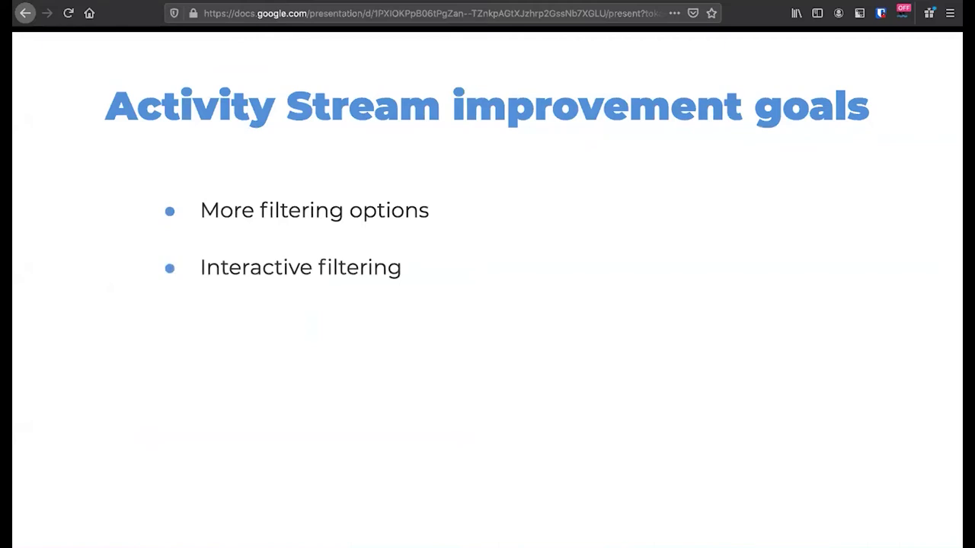
{"action": "key", "text": "Right"}
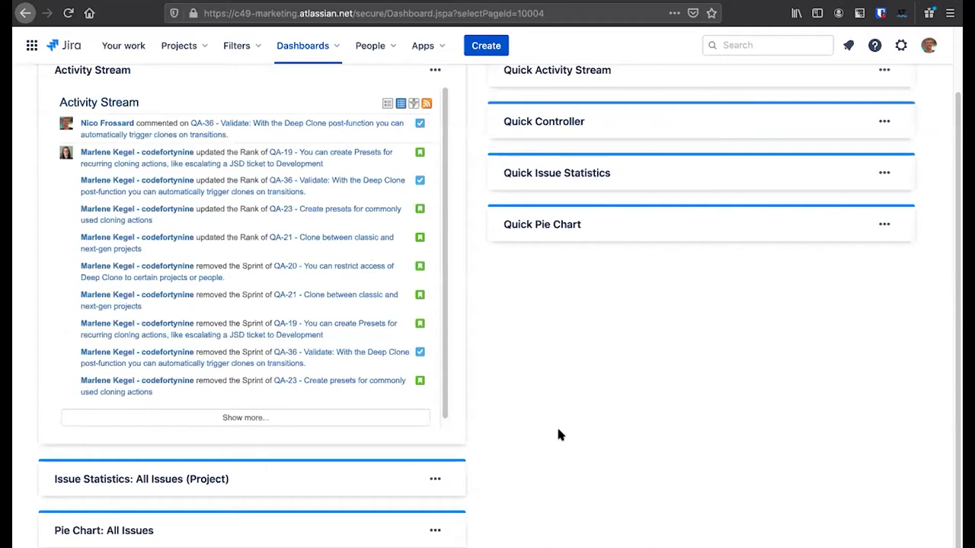
- On the Jira dashboard, expand the Quick Activity Stream gadget and switch the Activity Stream gadget to its detailed view
{"action": "scroll", "coordinate": [544, 428], "scroll_direction": "up", "scroll_amount": 2}
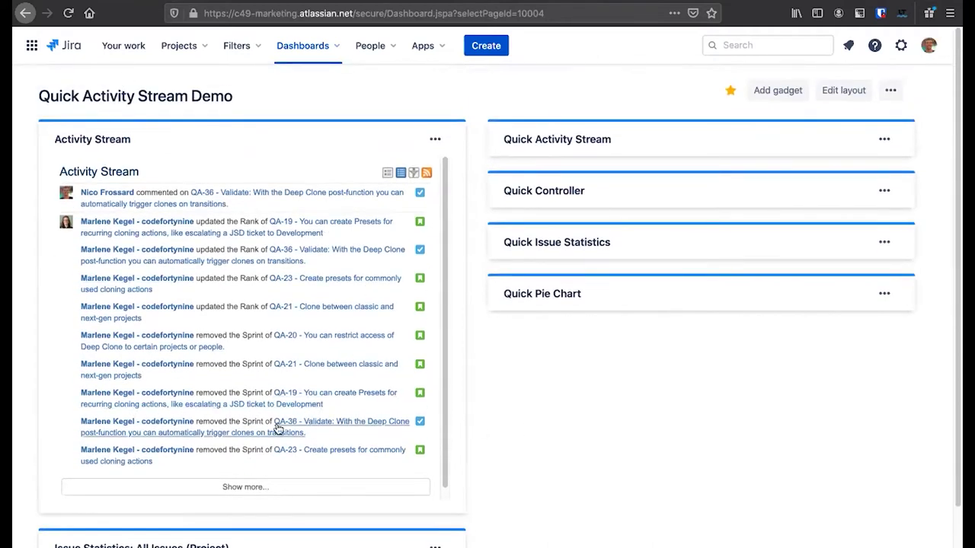
{"action": "left_click", "coordinate": [542, 135]}
{"action": "left_click", "coordinate": [387, 173]}
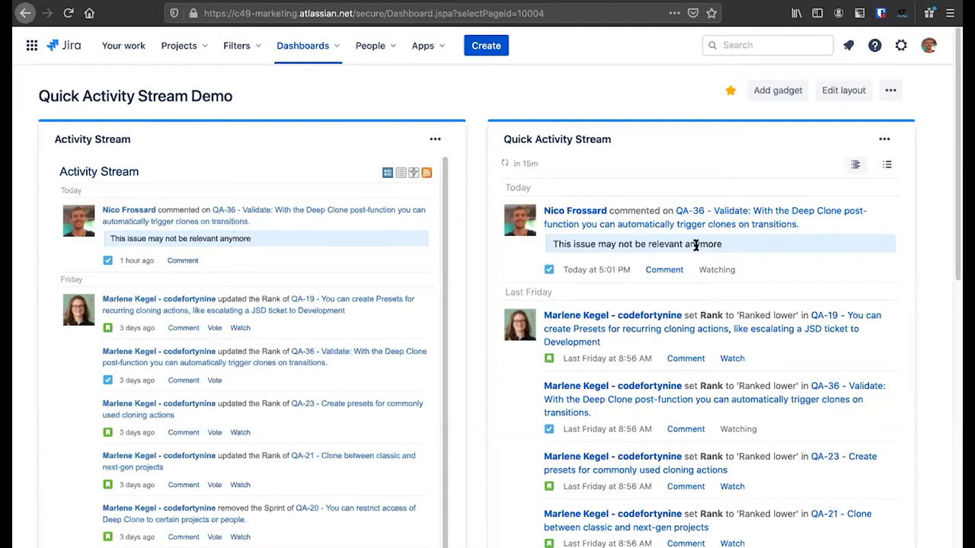
- Add the comment "This is a comment" to QA-36 from its newest entry in the Quick Activity Stream gadget
{"action": "left_click", "coordinate": [664, 270]}
{"action": "left_click", "coordinate": [661, 316]}
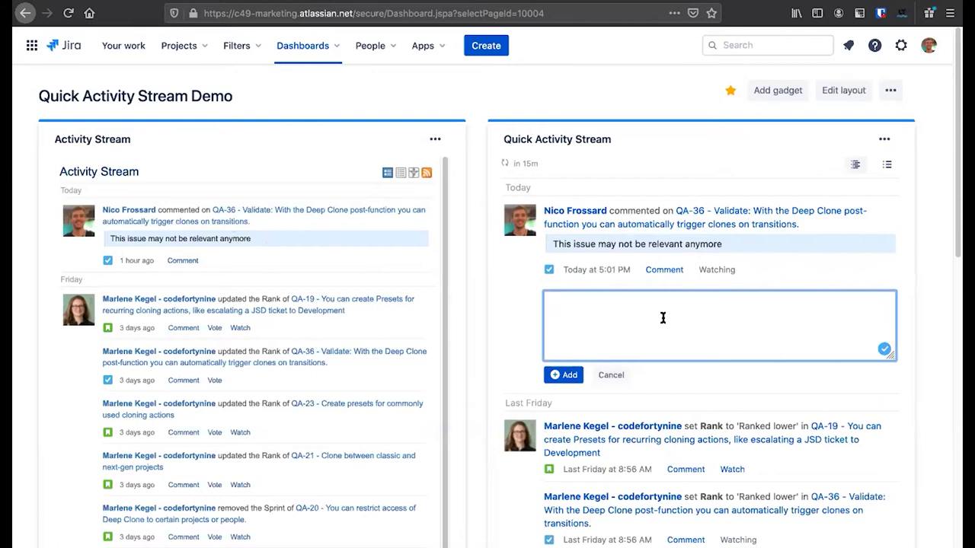
{"action": "type", "text": "This is a commen"}
{"action": "left_click", "coordinate": [562, 375]}
{"action": "left_click", "coordinate": [777, 336]}
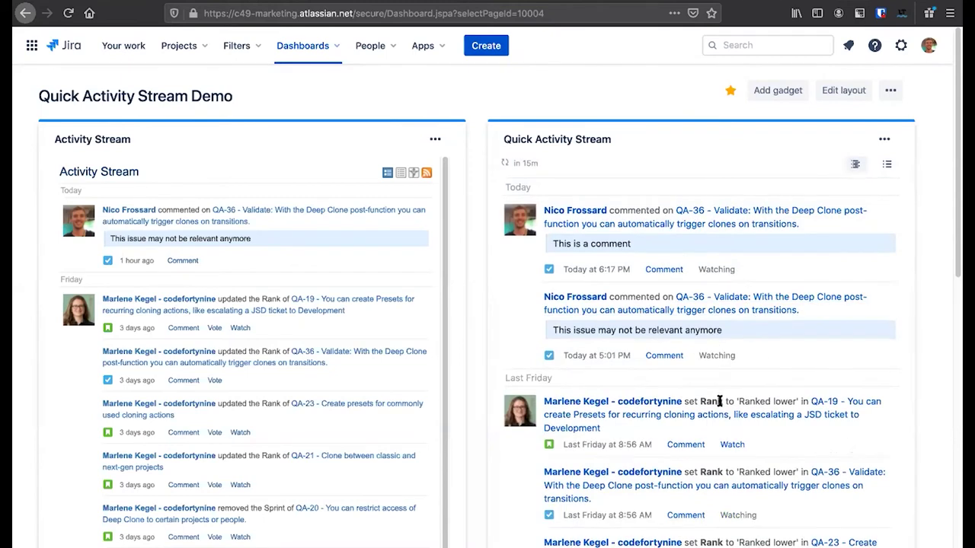
- Compare how the QA-19 Rank change is worded in the Quick Activity Stream and in the standard Activity Stream
{"action": "scroll", "coordinate": [709, 398], "scroll_direction": "down", "scroll_amount": 1}
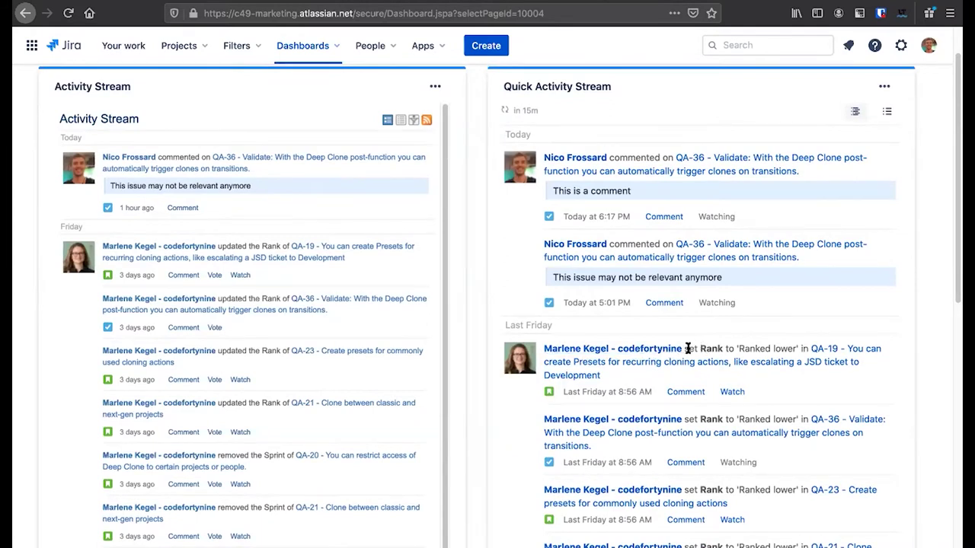
{"action": "left_click_drag", "start_coordinate": [685, 348], "coordinate": [800, 348]}
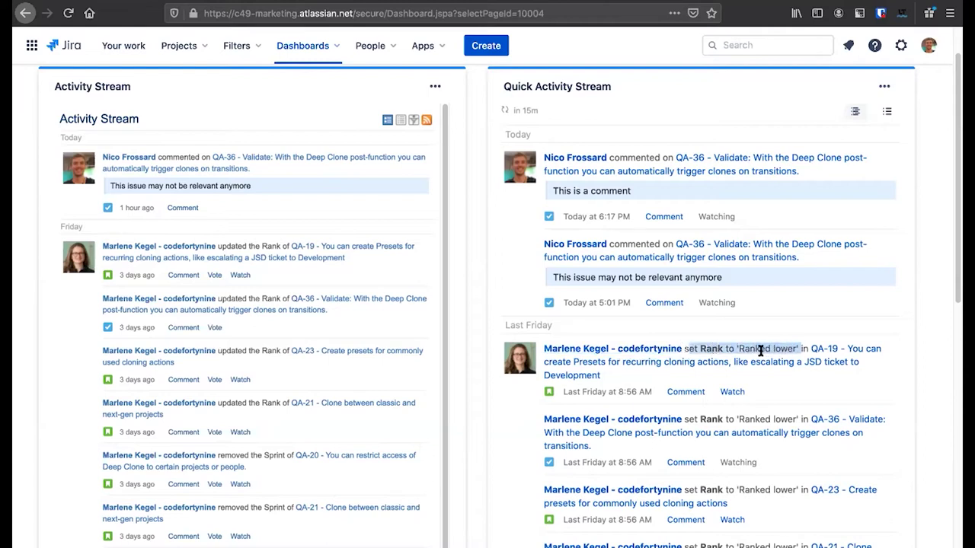
{"action": "left_click_drag", "start_coordinate": [739, 348], "coordinate": [793, 347]}
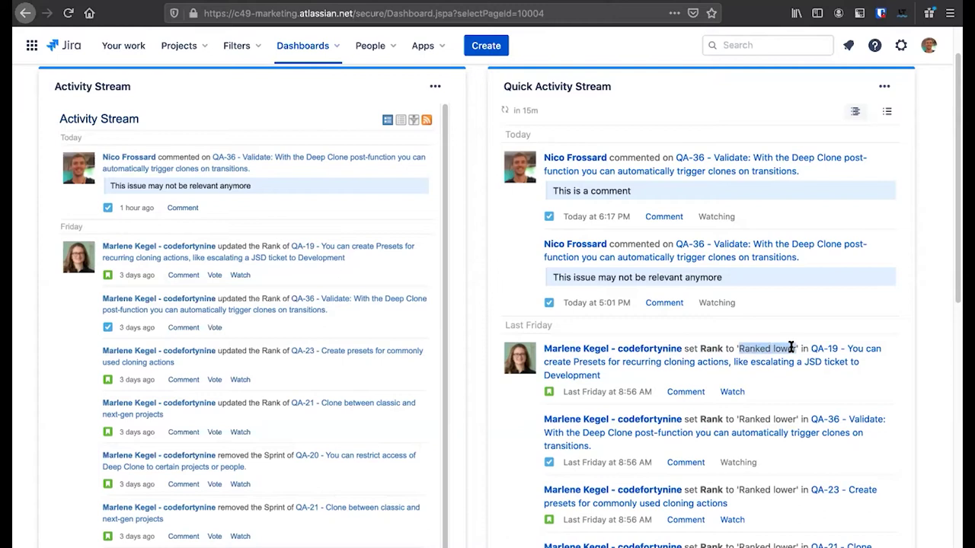
{"action": "left_click_drag", "start_coordinate": [219, 246], "coordinate": [280, 245]}
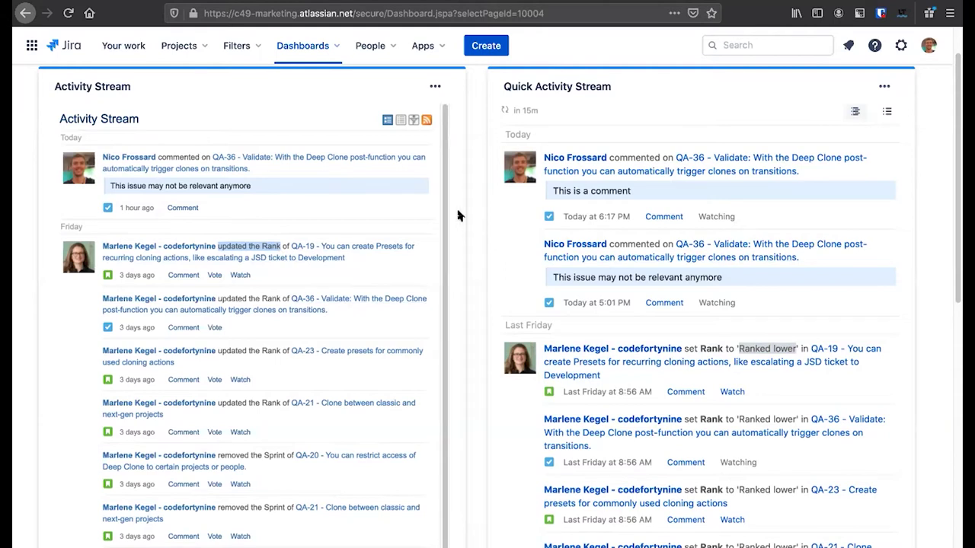
{"action": "left_click", "coordinate": [509, 113]}
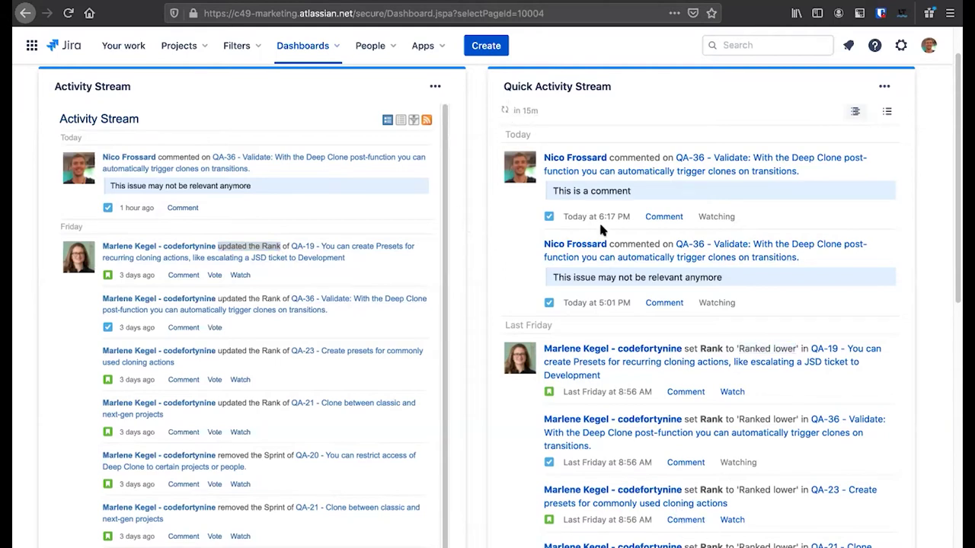
- Load more activities in the Quick Activity Stream, look through them, and collapse the list again
{"action": "scroll", "coordinate": [602, 243], "scroll_direction": "down", "scroll_amount": 3}
{"action": "scroll", "coordinate": [604, 249], "scroll_direction": "down", "scroll_amount": 3}
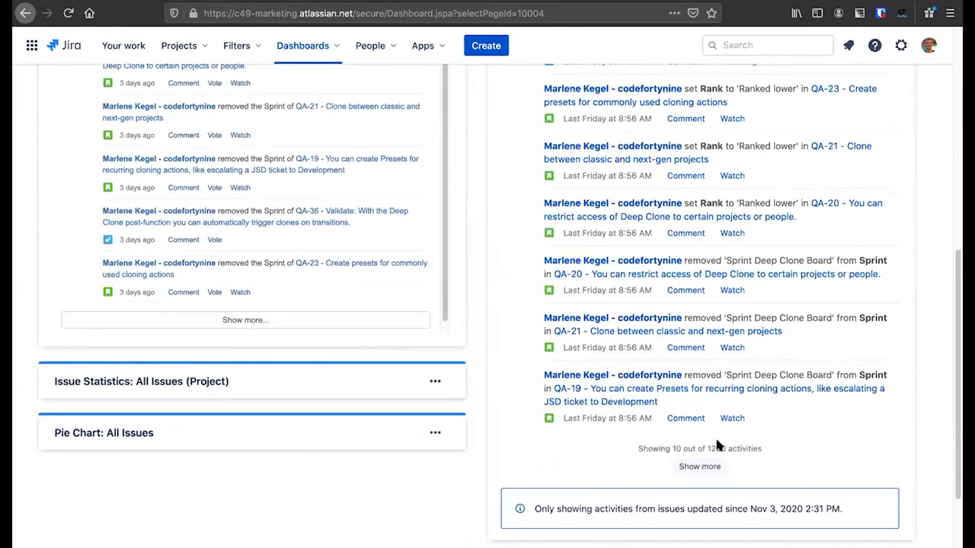
{"action": "left_click_drag", "start_coordinate": [707, 449], "coordinate": [763, 450]}
{"action": "left_click", "coordinate": [701, 467]}
{"action": "scroll", "coordinate": [703, 472], "scroll_direction": "down", "scroll_amount": 8}
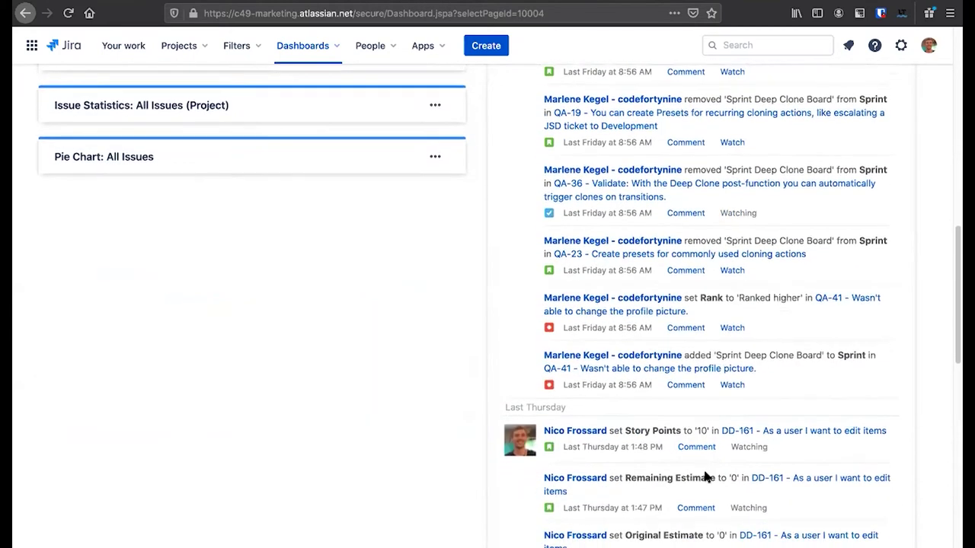
{"action": "scroll", "coordinate": [685, 472], "scroll_direction": "down", "scroll_amount": 5}
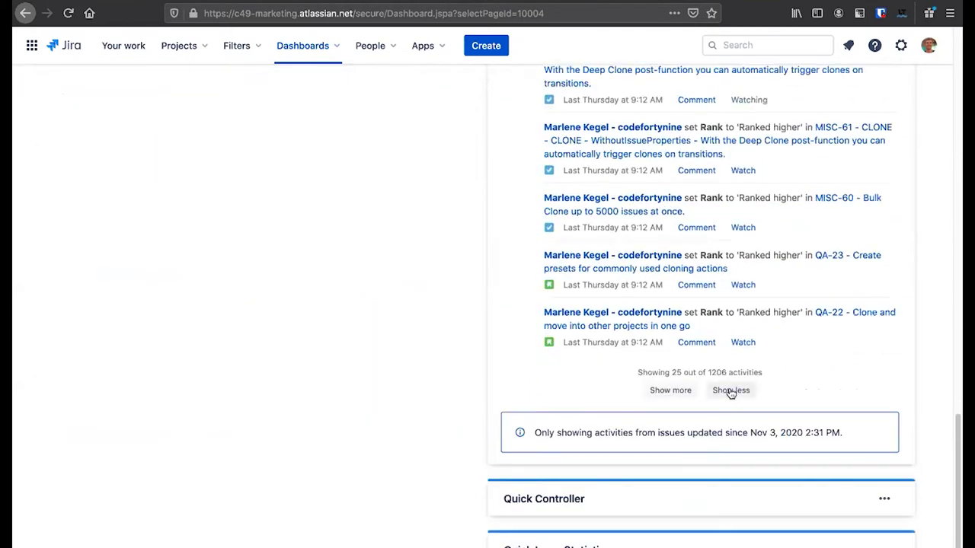
{"action": "left_click", "coordinate": [730, 390]}
{"action": "scroll", "coordinate": [722, 415], "scroll_direction": "up", "scroll_amount": 5}
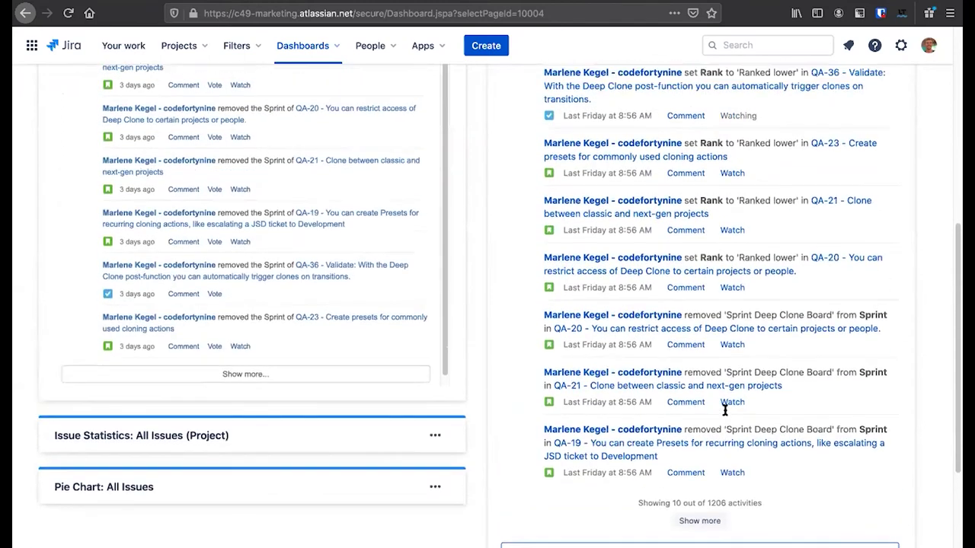
{"action": "scroll", "coordinate": [722, 414], "scroll_direction": "up", "scroll_amount": 3}
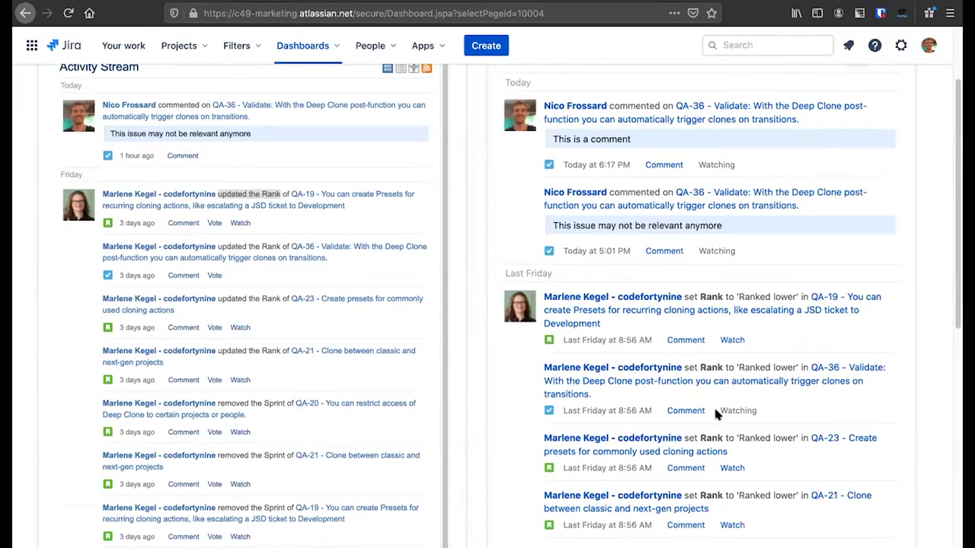
{"action": "scroll", "coordinate": [713, 403], "scroll_direction": "up", "scroll_amount": 2}
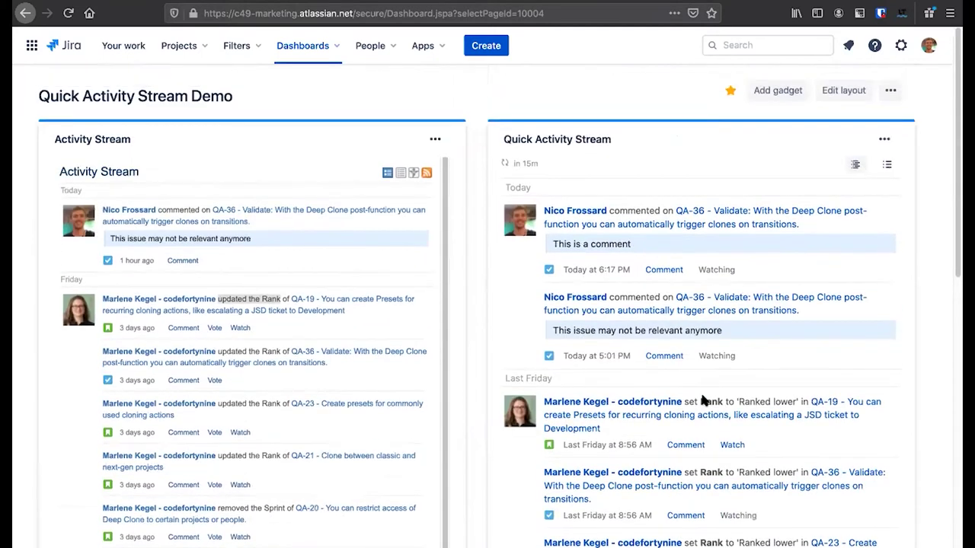
- Switch both the Quick Activity Stream and the Activity Stream gadgets to the compact list view
{"action": "left_click", "coordinate": [887, 164]}
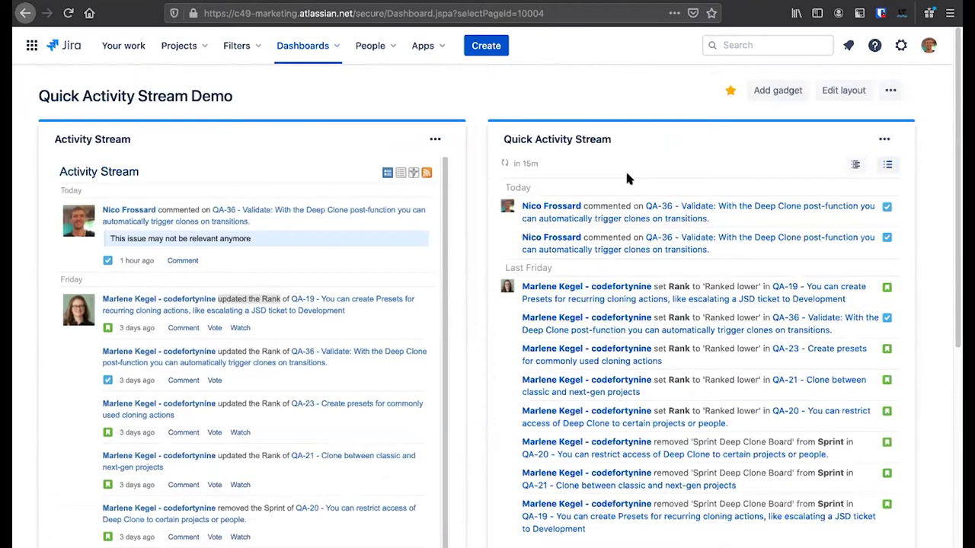
{"action": "left_click", "coordinate": [400, 174]}
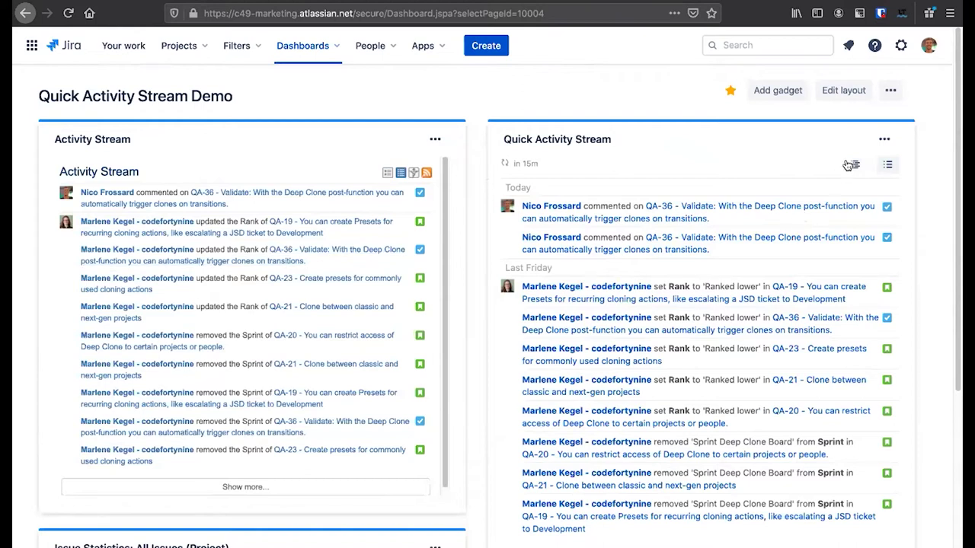
- Open the settings of the Quick Activity Stream and Activity Stream gadgets for editing side by side
{"action": "left_click", "coordinate": [885, 139]}
{"action": "left_click", "coordinate": [822, 246]}
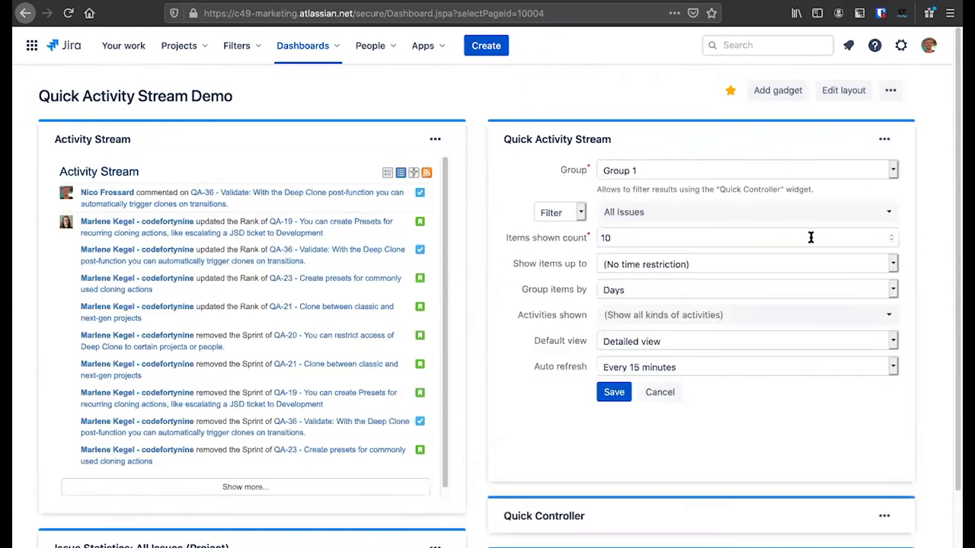
{"action": "left_click", "coordinate": [434, 141]}
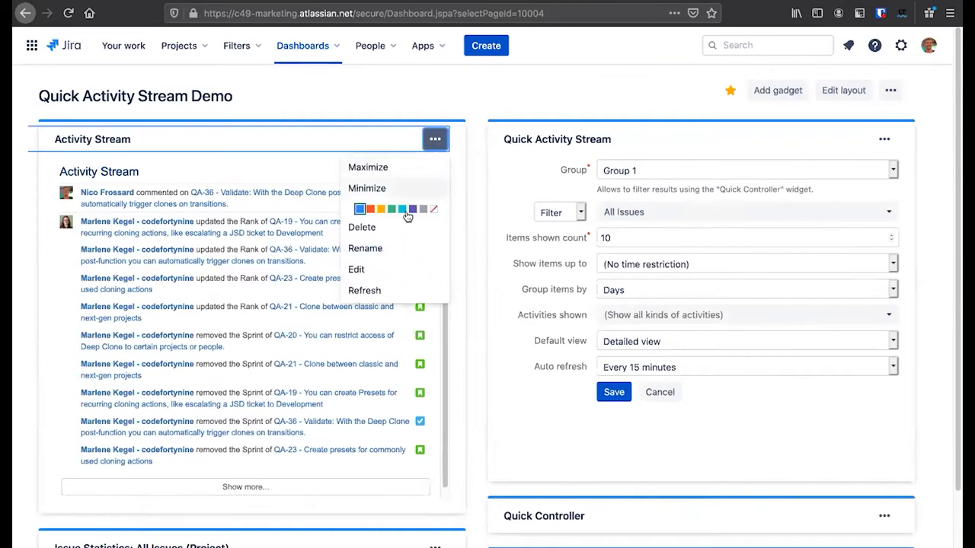
{"action": "left_click", "coordinate": [455, 151]}
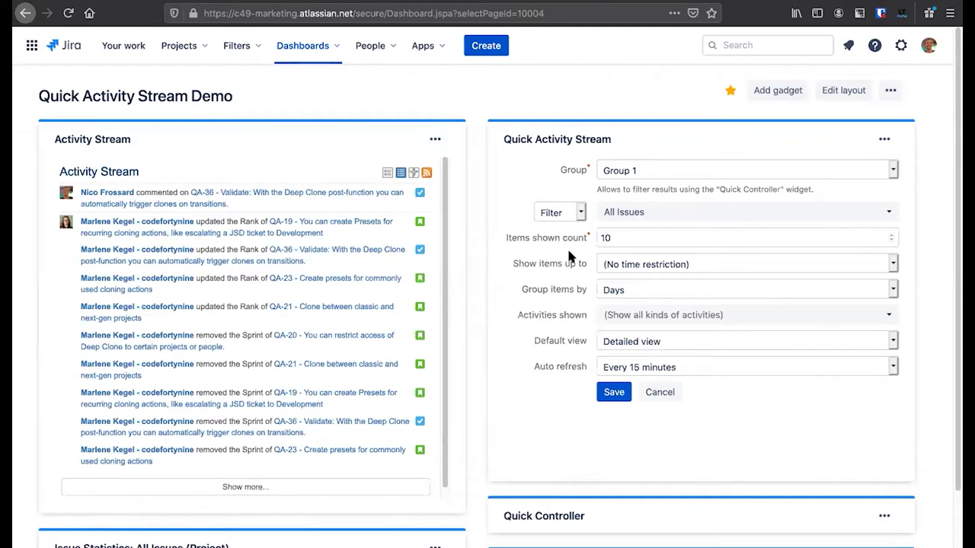
{"action": "left_click", "coordinate": [438, 139]}
{"action": "left_click", "coordinate": [374, 268]}
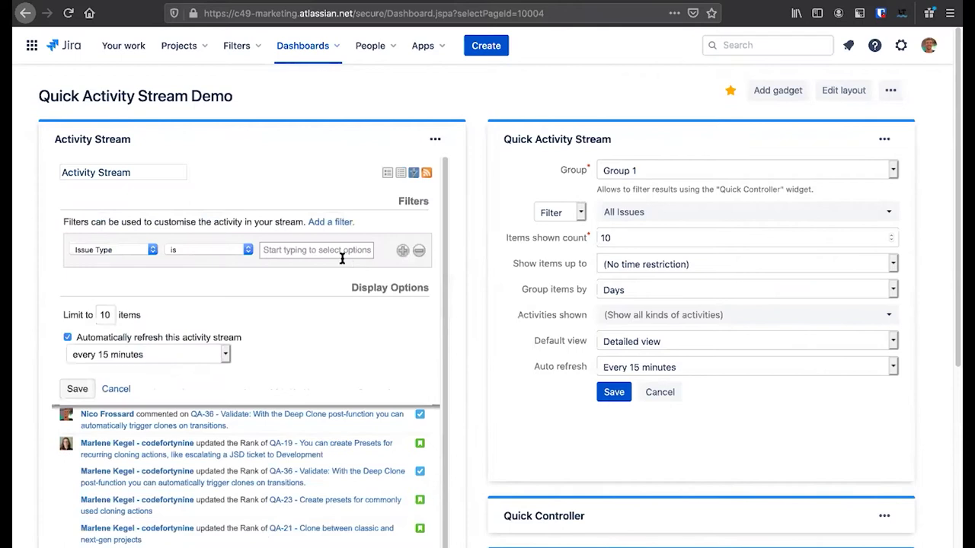
- Review the Activity Stream's available filter fields and the saved filters offered by the Quick Activity Stream
{"action": "left_click", "coordinate": [109, 250]}
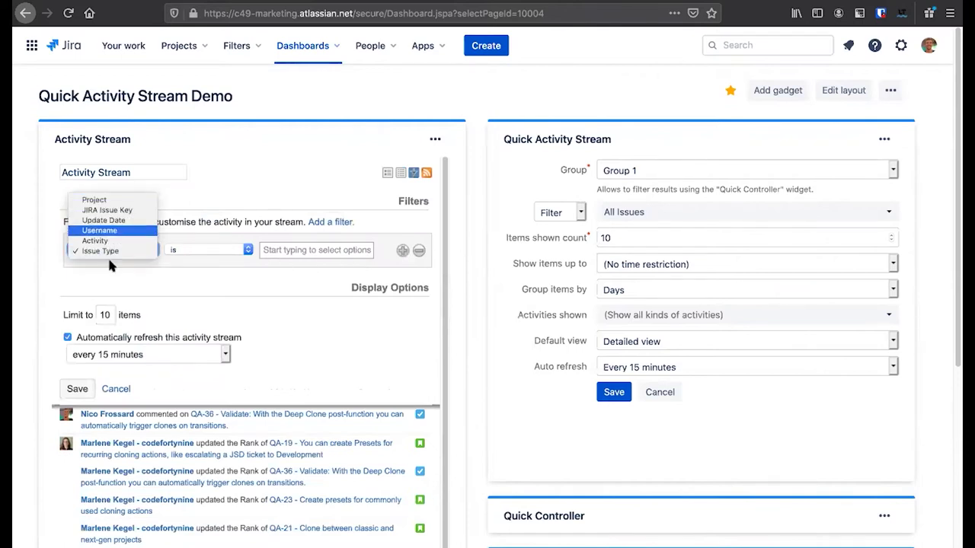
{"action": "left_click", "coordinate": [491, 272]}
{"action": "left_click", "coordinate": [643, 212]}
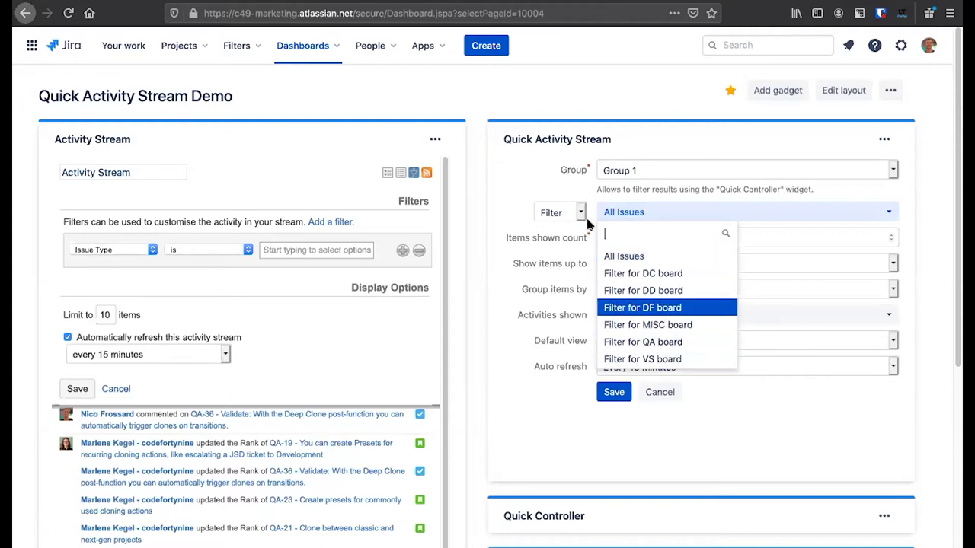
{"action": "left_click", "coordinate": [559, 213]}
- Set the Quick Activity Stream's filter to the Advanced (JQL) query "created > startOfMonth()" and save the settings
{"action": "left_click", "coordinate": [560, 214]}
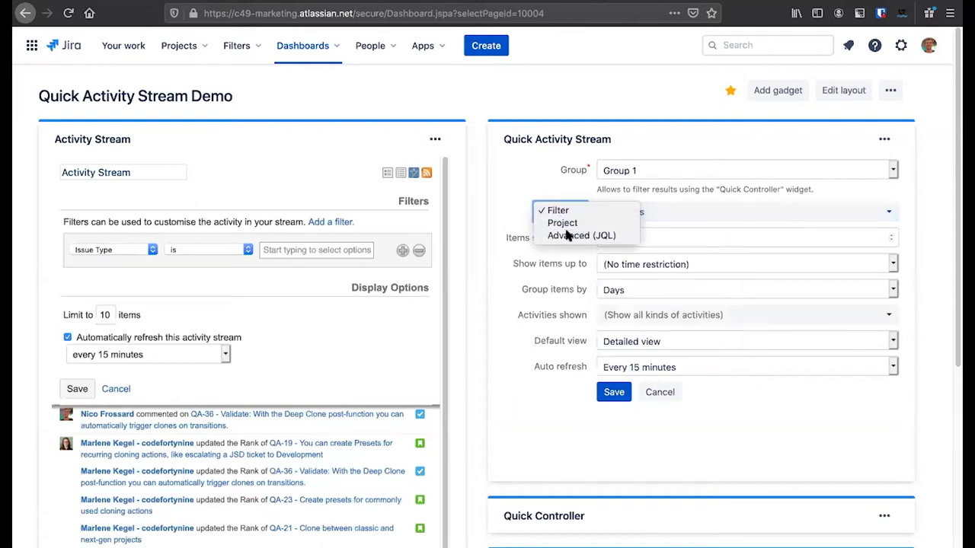
{"action": "left_click", "coordinate": [568, 234]}
{"action": "triple_click", "coordinate": [663, 216]}
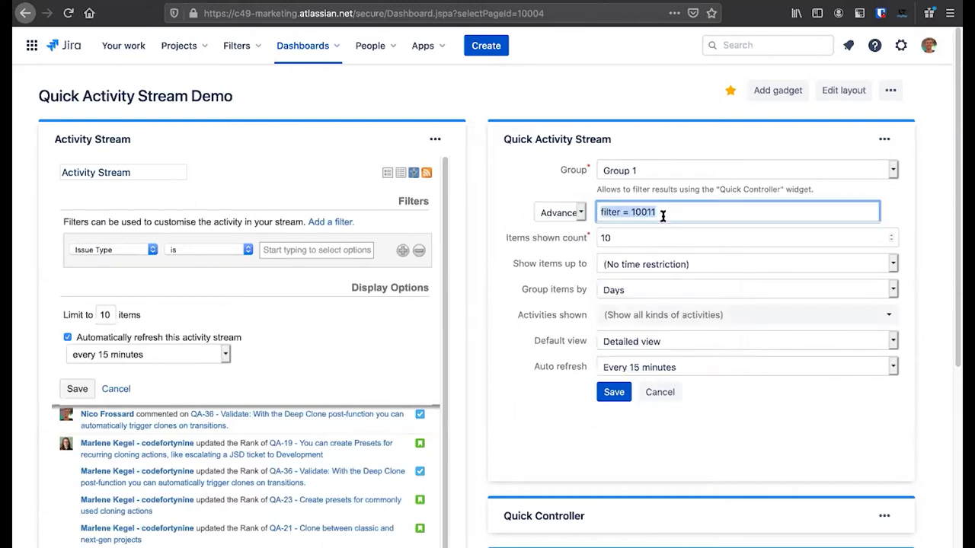
{"action": "type", "text": "cre"}
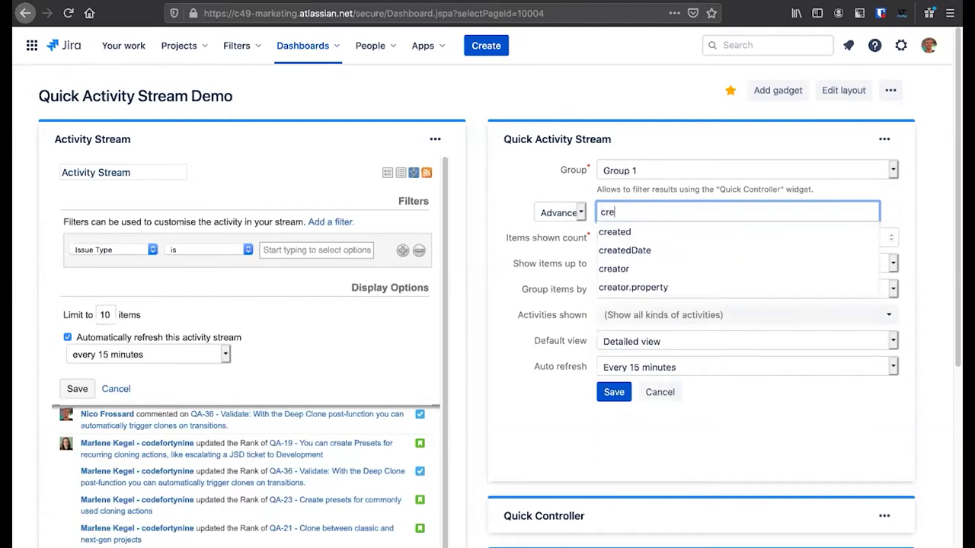
{"action": "key", "text": "Down"}
{"action": "key", "text": "Return"}
{"action": "type", "text": "> st"}
{"action": "key", "text": "Down"}
{"action": "key", "text": "Down"}
{"action": "key", "text": "Return"}
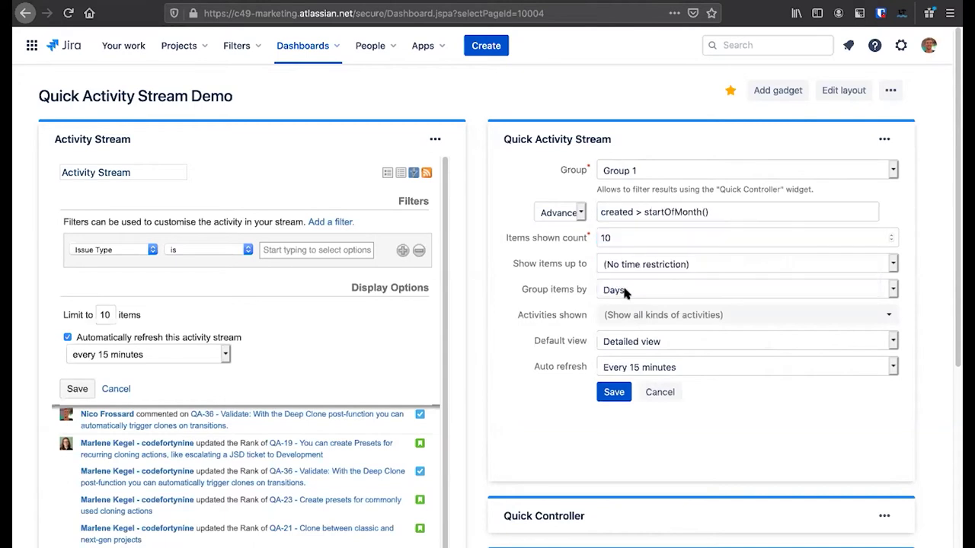
{"action": "left_click", "coordinate": [613, 393]}
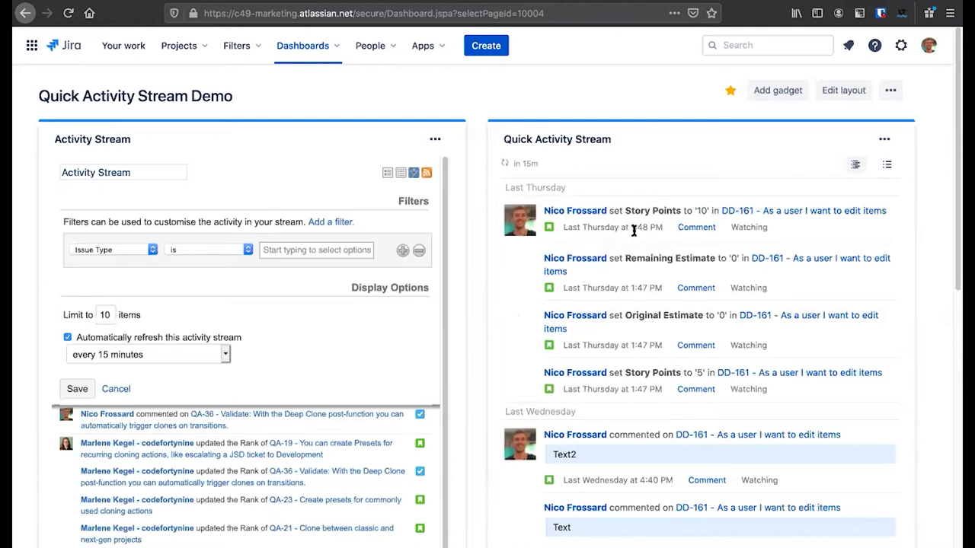
- Close the Activity Stream's settings and open the Quick Activity Stream's settings, highlighting the operator and function in its JQL query
{"action": "mouse_move", "coordinate": [636, 228]}
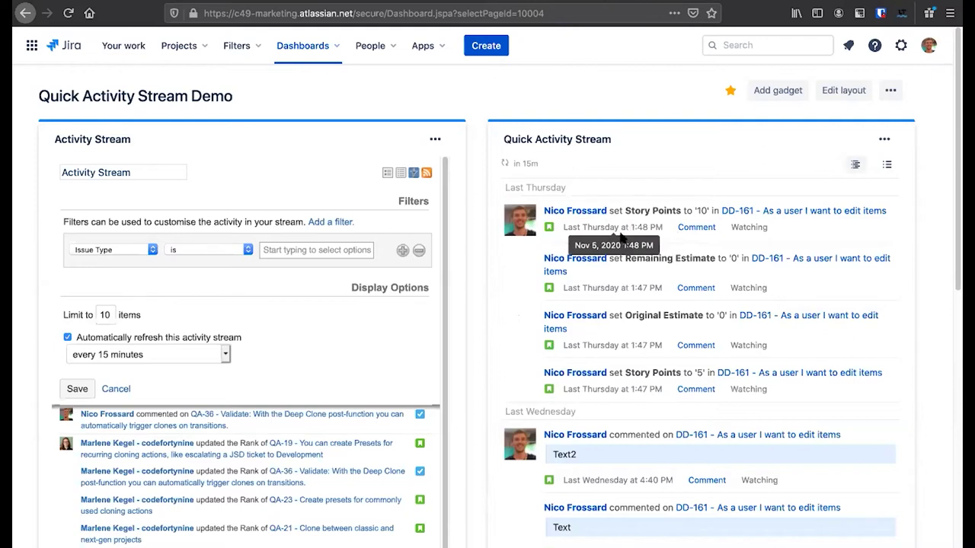
{"action": "left_click", "coordinate": [116, 388]}
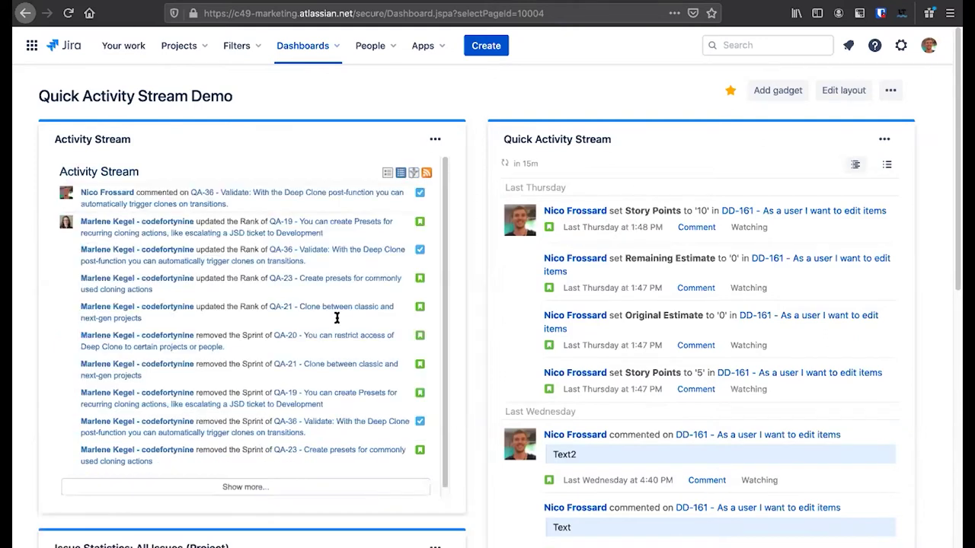
{"action": "left_click", "coordinate": [885, 138]}
{"action": "left_click", "coordinate": [834, 246]}
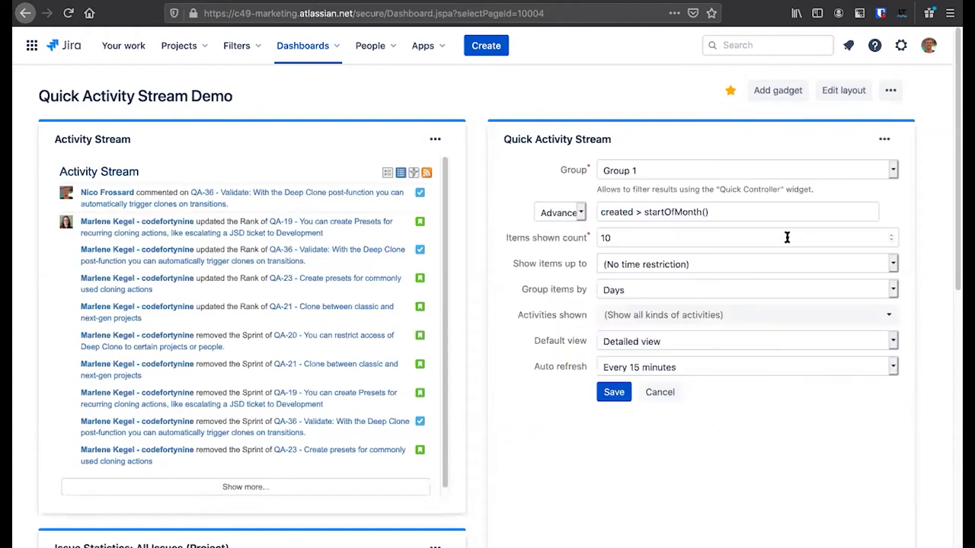
{"action": "left_click_drag", "start_coordinate": [636, 212], "coordinate": [722, 210]}
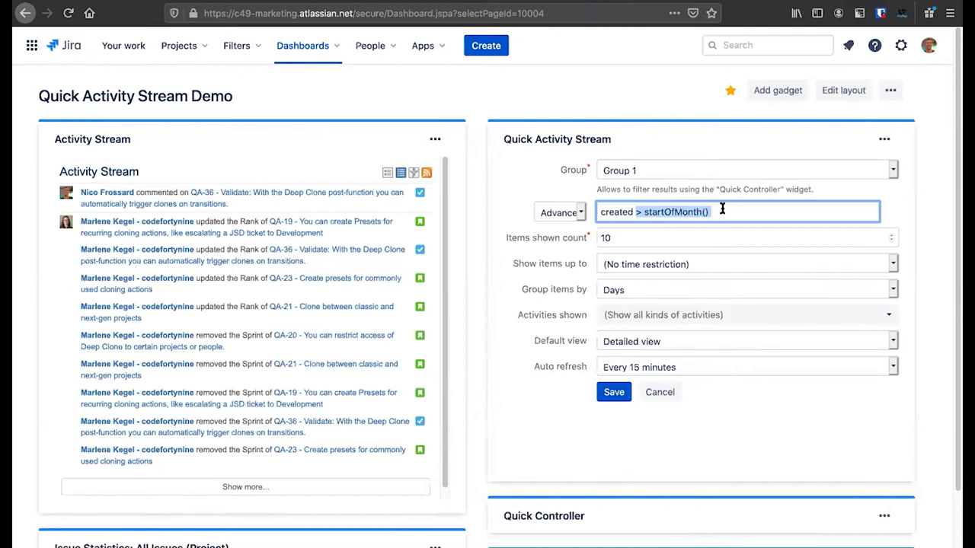
- Open the Activity Stream's settings and compare its item limit with the Quick Activity Stream's items shown count
{"action": "left_click", "coordinate": [435, 138]}
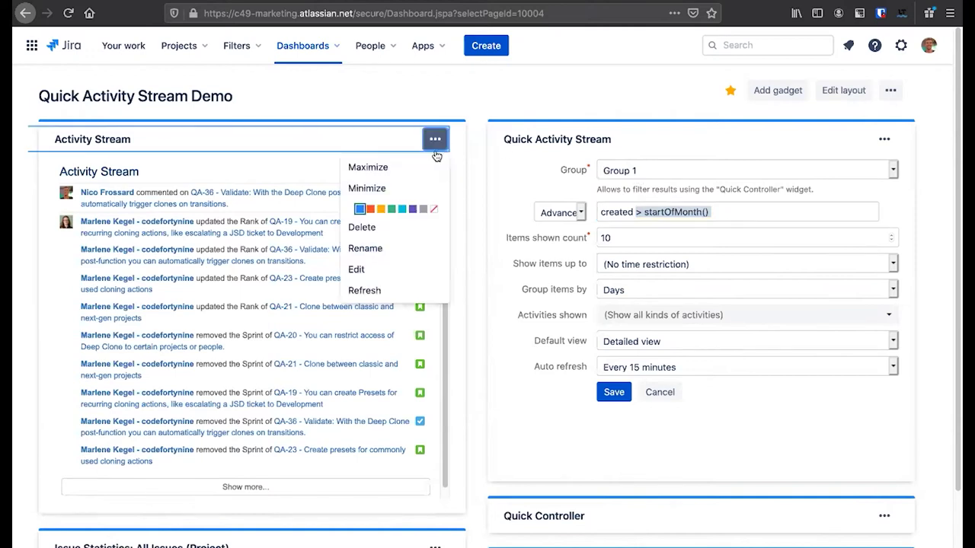
{"action": "left_click", "coordinate": [395, 269]}
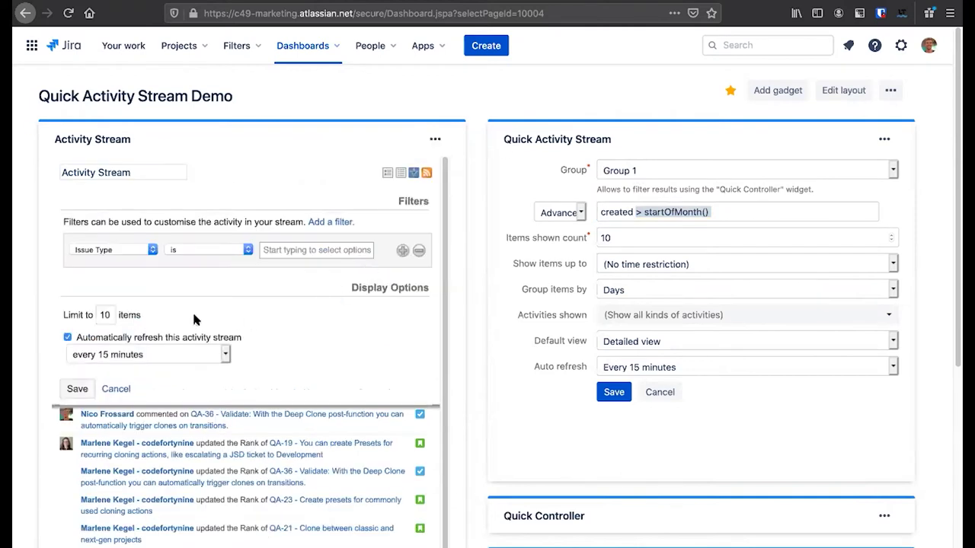
{"action": "double_click", "coordinate": [105, 314]}
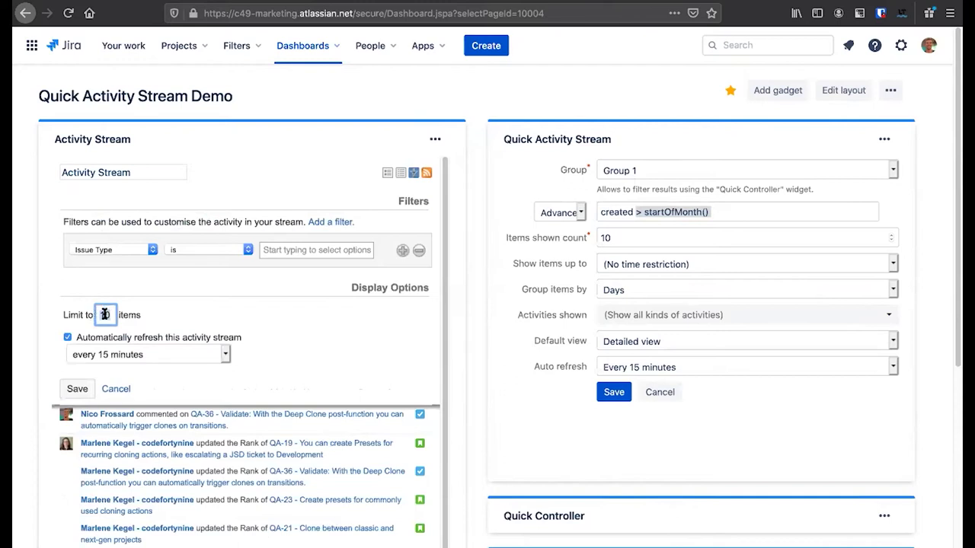
{"action": "double_click", "coordinate": [630, 236]}
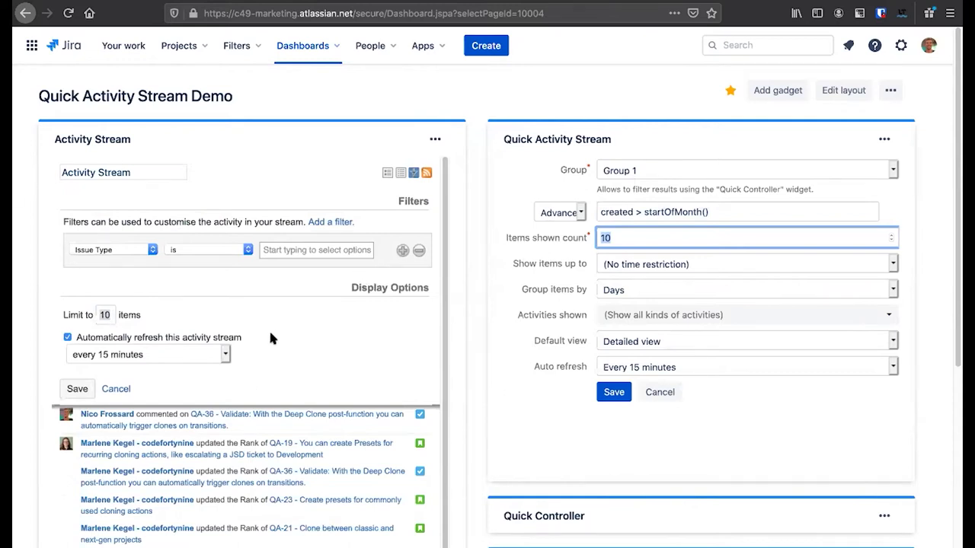
- Review the Quick Activity Stream's auto refresh, default view and activities shown options, and locate its time restriction setting
{"action": "left_click", "coordinate": [644, 366]}
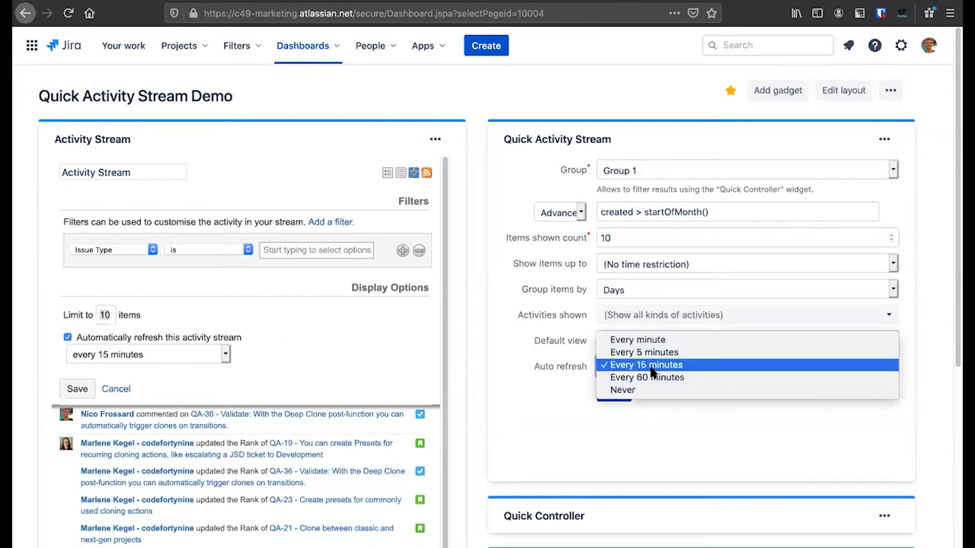
{"action": "left_click", "coordinate": [652, 367]}
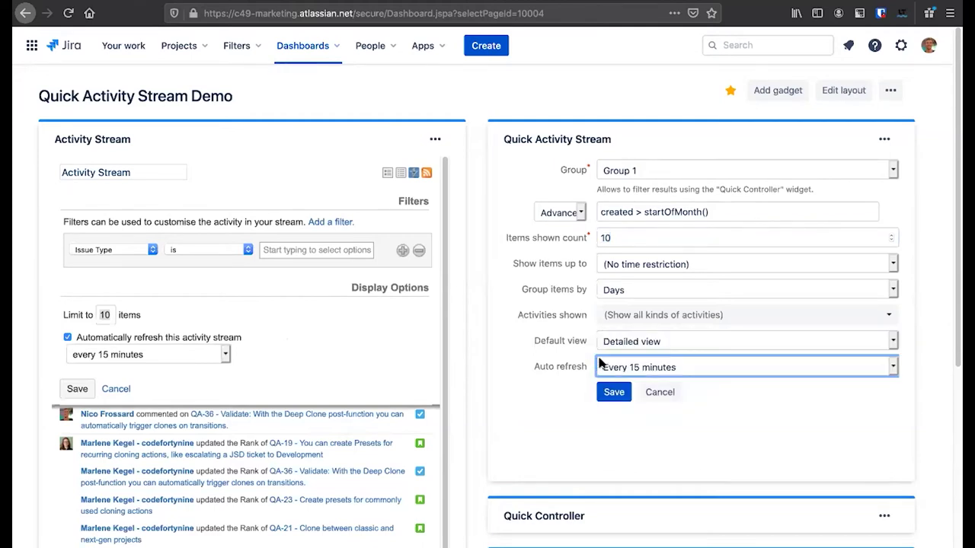
{"action": "left_click", "coordinate": [683, 348]}
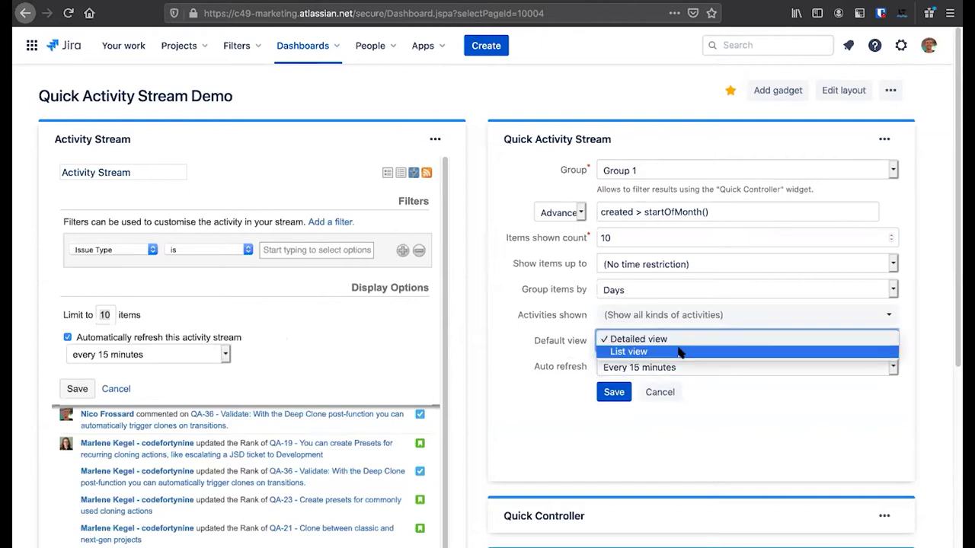
{"action": "left_click", "coordinate": [680, 339]}
{"action": "left_click", "coordinate": [630, 318]}
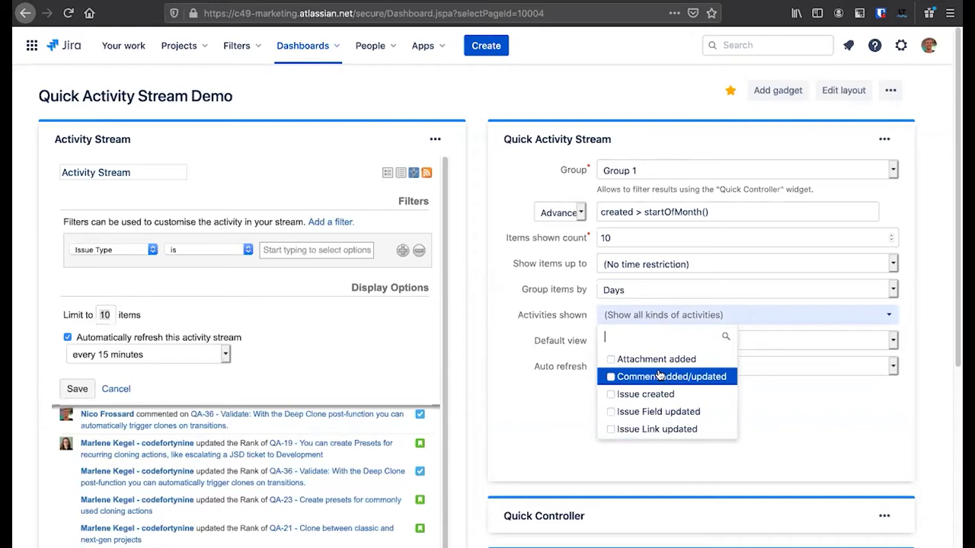
{"action": "left_click", "coordinate": [535, 343]}
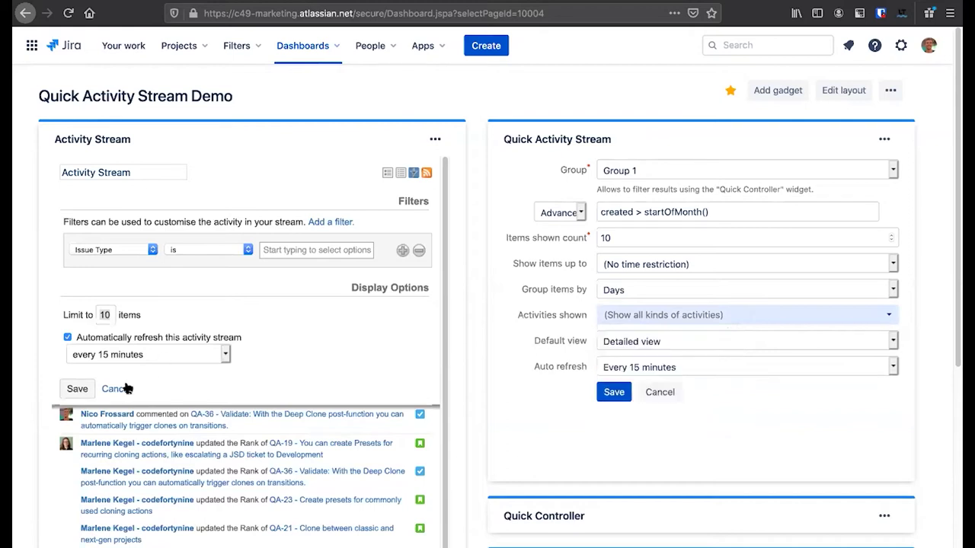
{"action": "double_click", "coordinate": [525, 264]}
{"action": "mouse_move", "coordinate": [543, 263]}
{"action": "left_mouse_down"}
{"action": "mouse_move", "coordinate": [583, 291]}
{"action": "mouse_move", "coordinate": [555, 266]}
{"action": "left_mouse_up"}
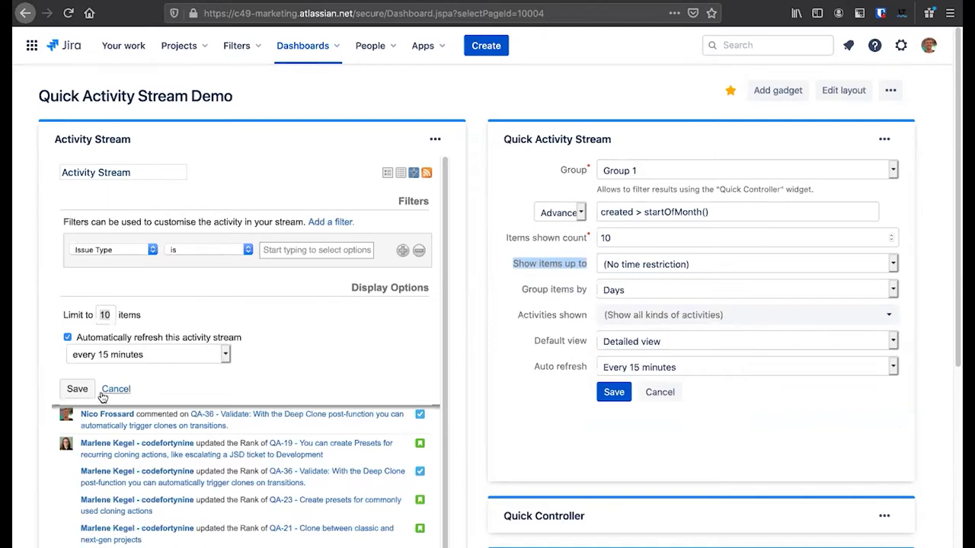
- Close the Activity Stream's settings, restrict the Quick Activity Stream to items up to 7 days ago, and save
{"action": "left_click", "coordinate": [104, 394]}
{"action": "double_click", "coordinate": [552, 263]}
{"action": "left_click", "coordinate": [630, 264]}
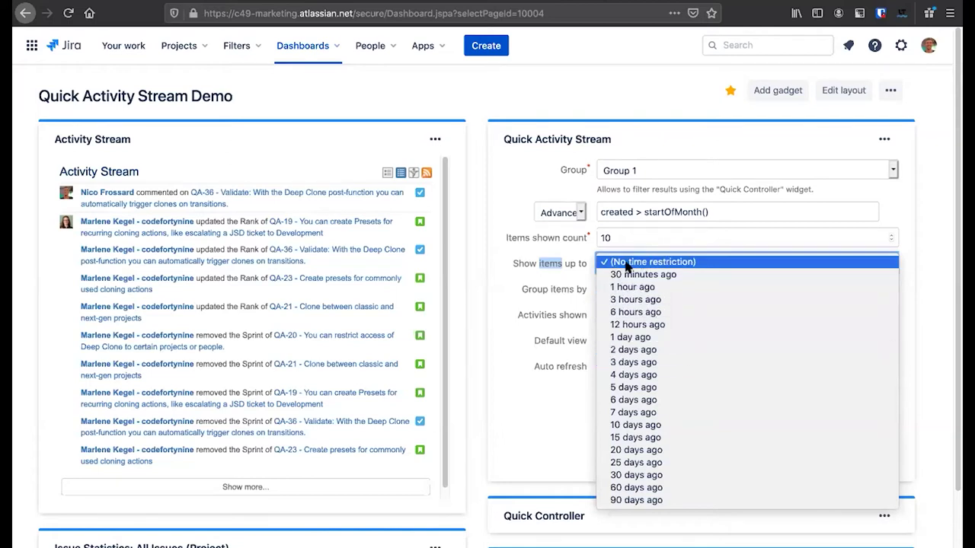
{"action": "left_click", "coordinate": [646, 412]}
{"action": "left_click", "coordinate": [623, 395]}
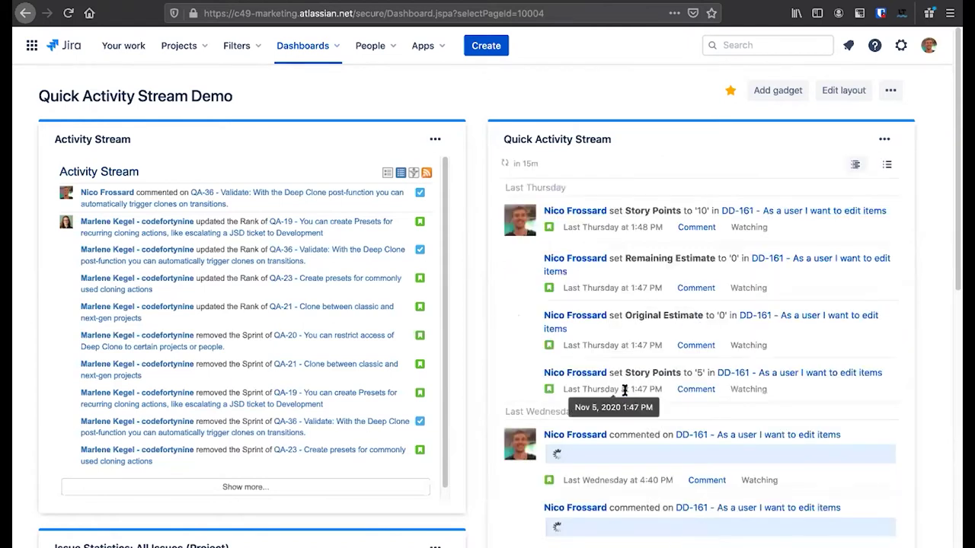
- Examine the end of the Quick Activity Stream for its activity count and the note about the time restriction
{"action": "scroll", "coordinate": [653, 373], "scroll_direction": "down", "scroll_amount": 5}
{"action": "scroll", "coordinate": [655, 381], "scroll_direction": "down", "scroll_amount": 2}
{"action": "scroll", "coordinate": [685, 385], "scroll_direction": "up", "scroll_amount": 2}
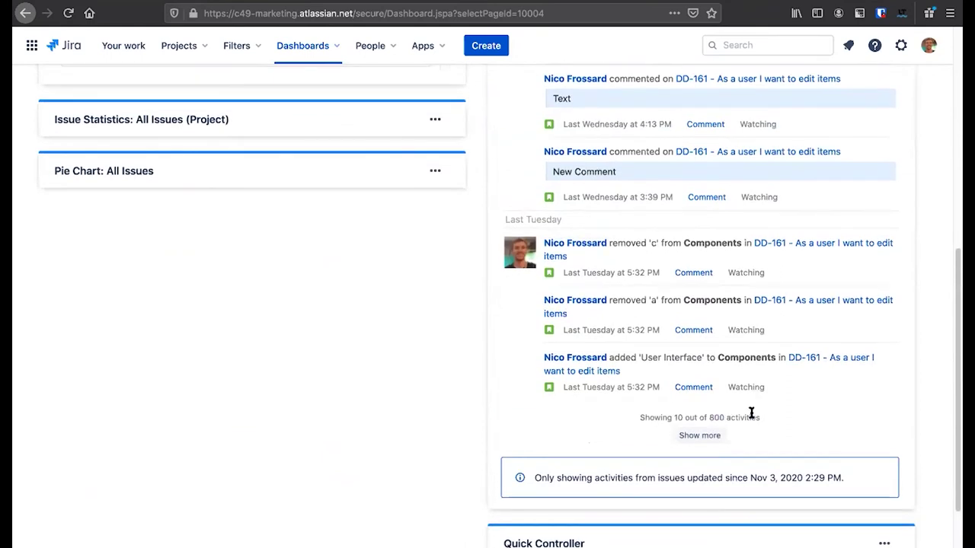
{"action": "double_click", "coordinate": [751, 413]}
{"action": "scroll", "coordinate": [751, 413], "scroll_direction": "up", "scroll_amount": 5}
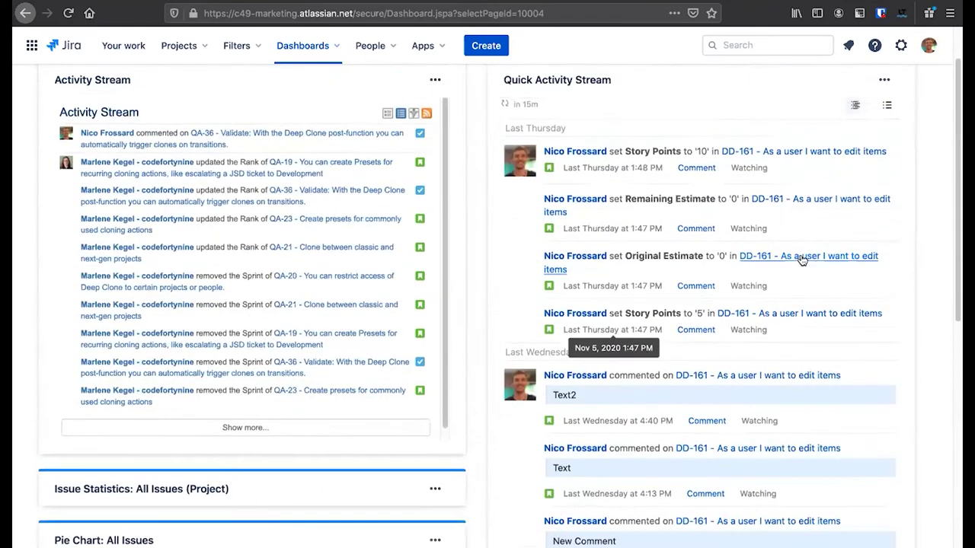
{"action": "scroll", "coordinate": [801, 260], "scroll_direction": "up", "scroll_amount": 2}
- Check the grouping options in the Quick Activity Stream's settings, cancel the settings, and examine the stream's day headings
{"action": "left_click", "coordinate": [885, 139]}
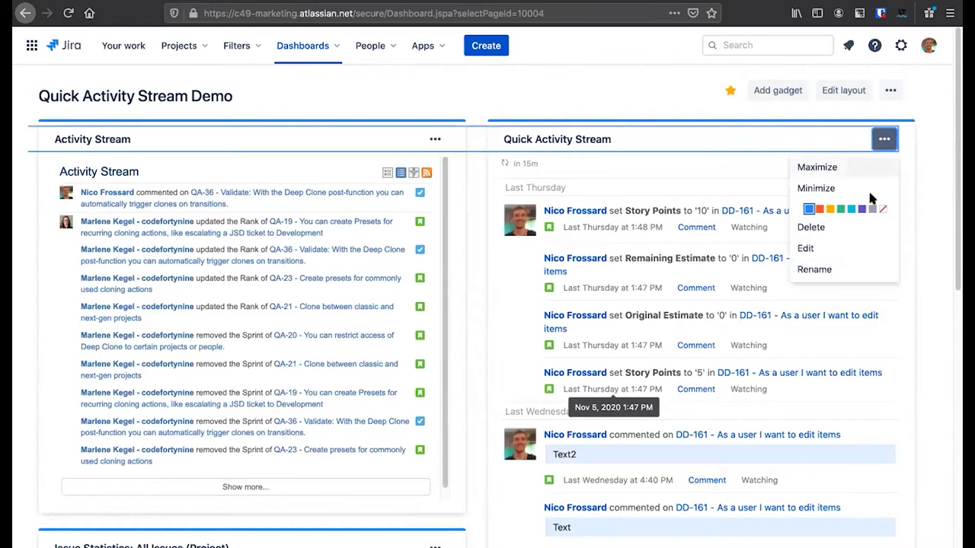
{"action": "left_click", "coordinate": [852, 246]}
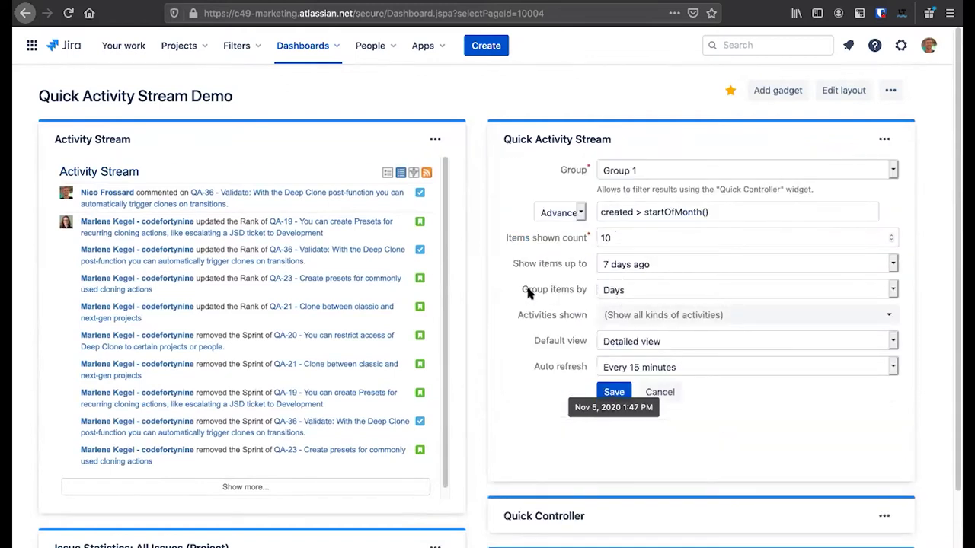
{"action": "left_click_drag", "start_coordinate": [566, 292], "coordinate": [586, 289]}
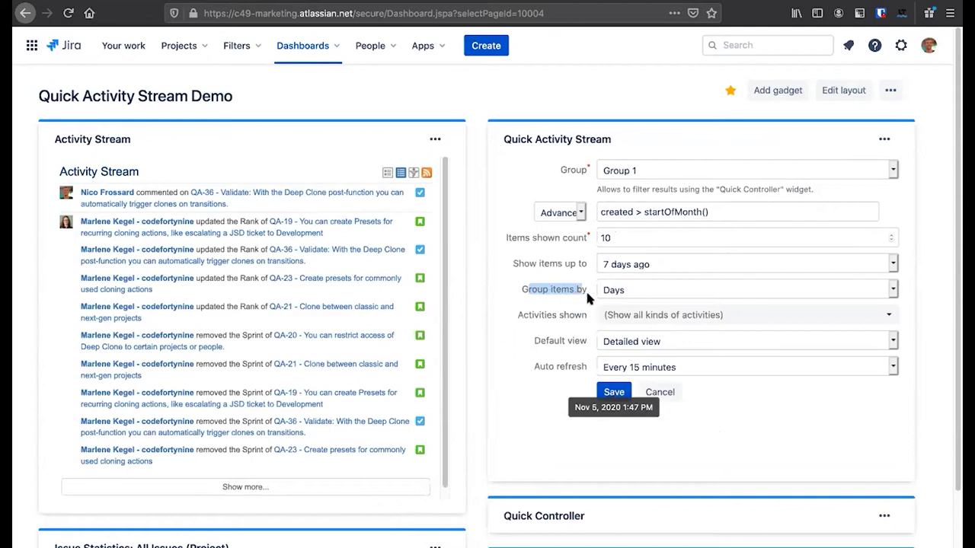
{"action": "left_click", "coordinate": [547, 297]}
{"action": "left_click", "coordinate": [648, 289]}
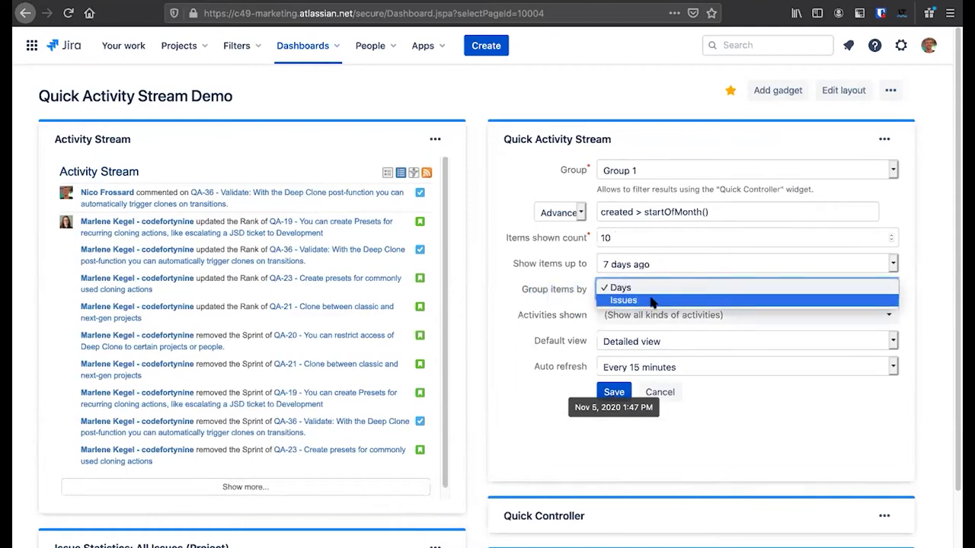
{"action": "left_click", "coordinate": [652, 289]}
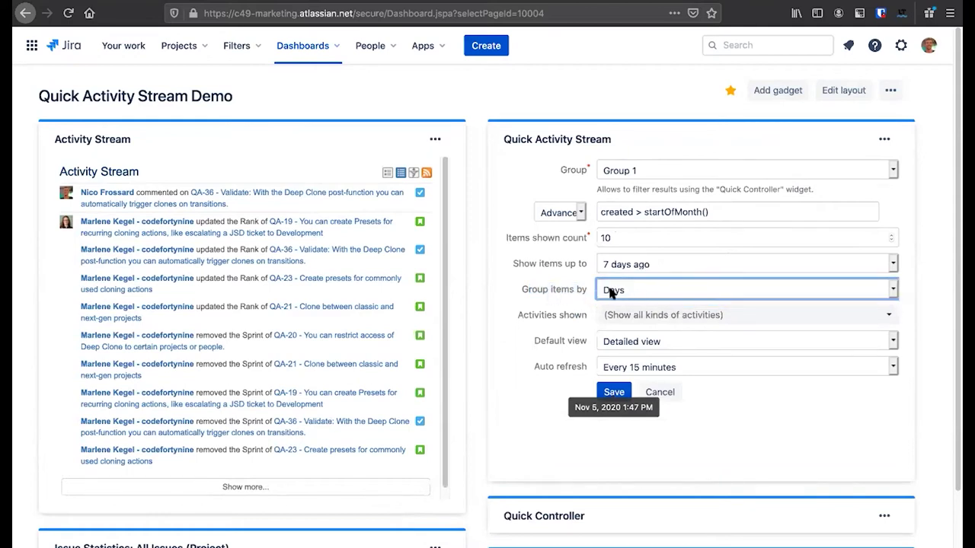
{"action": "left_click", "coordinate": [663, 392]}
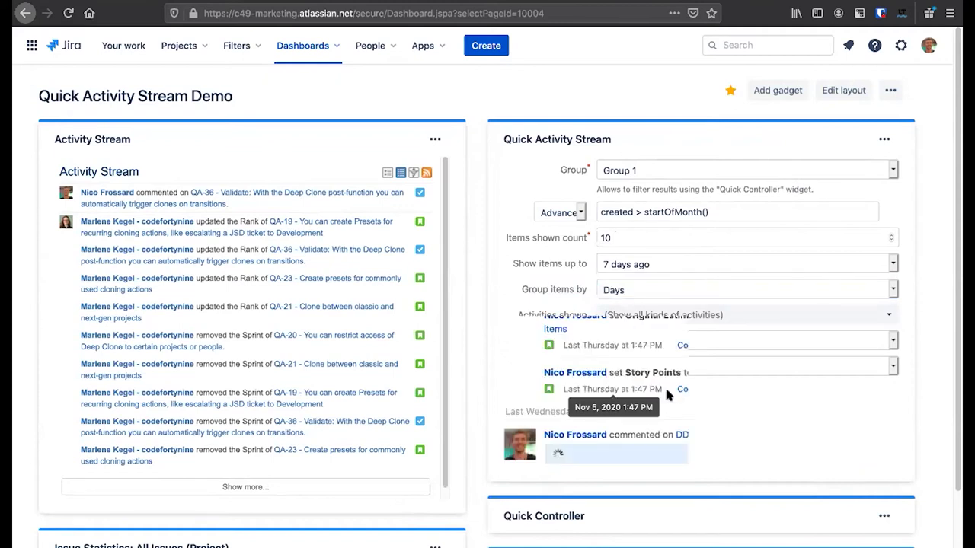
{"action": "double_click", "coordinate": [527, 188]}
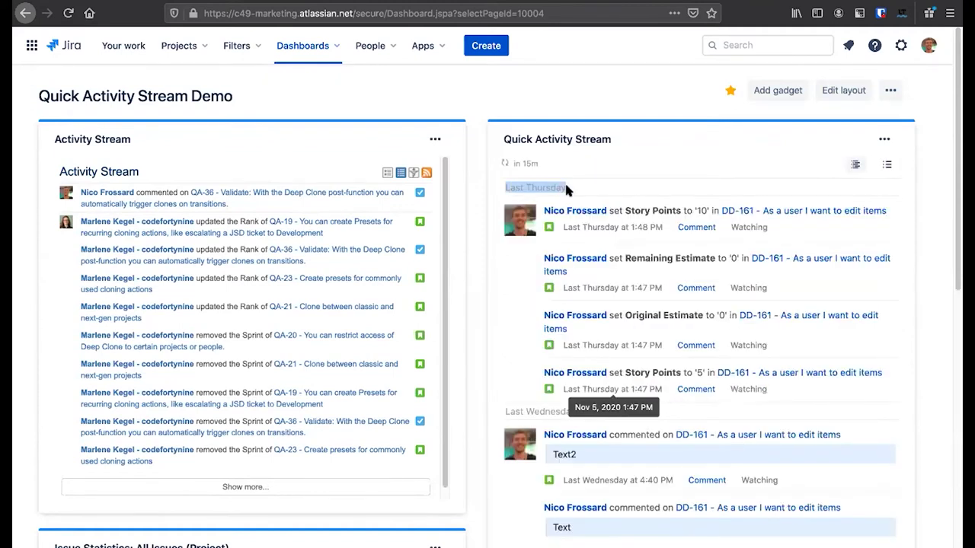
{"action": "left_click_drag", "start_coordinate": [506, 411], "coordinate": [554, 410]}
- Group the Quick Activity Stream's items by Issues and save the gadget's settings
{"action": "left_click", "coordinate": [884, 140]}
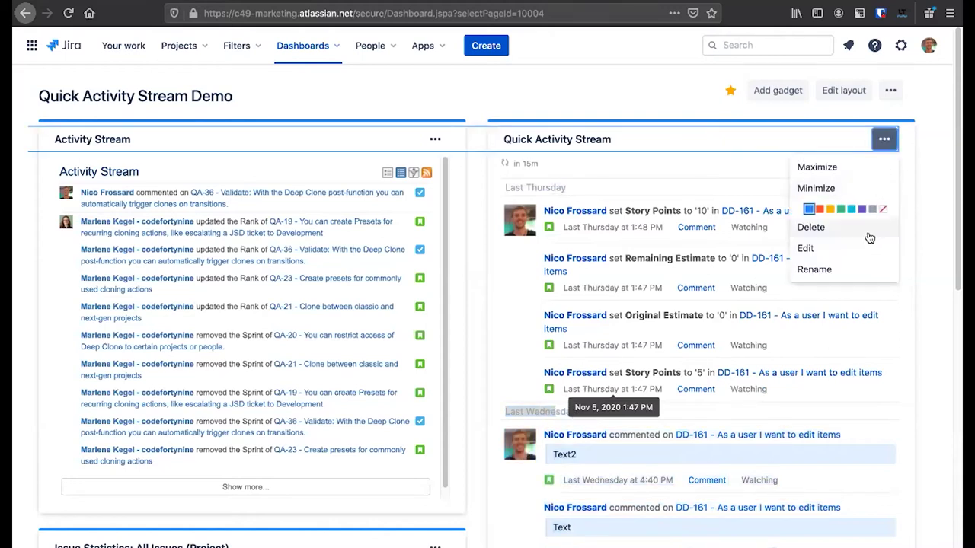
{"action": "left_click", "coordinate": [864, 246]}
{"action": "left_click", "coordinate": [646, 290]}
{"action": "left_click", "coordinate": [646, 298]}
{"action": "left_click", "coordinate": [615, 393]}
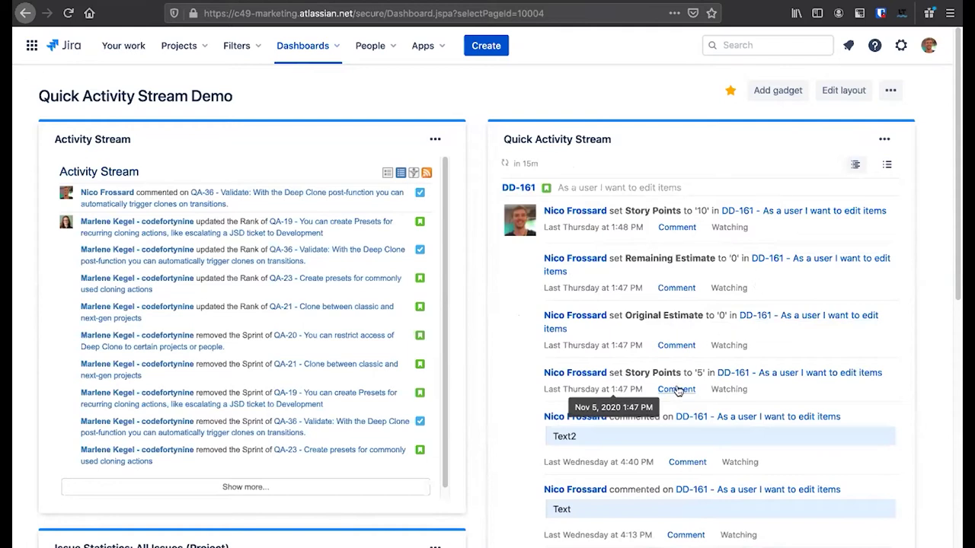
- Examine how the Quick Activity Stream lists activities under each issue, from DD-161 down to DD-277
{"action": "scroll", "coordinate": [677, 390], "scroll_direction": "down", "scroll_amount": 10}
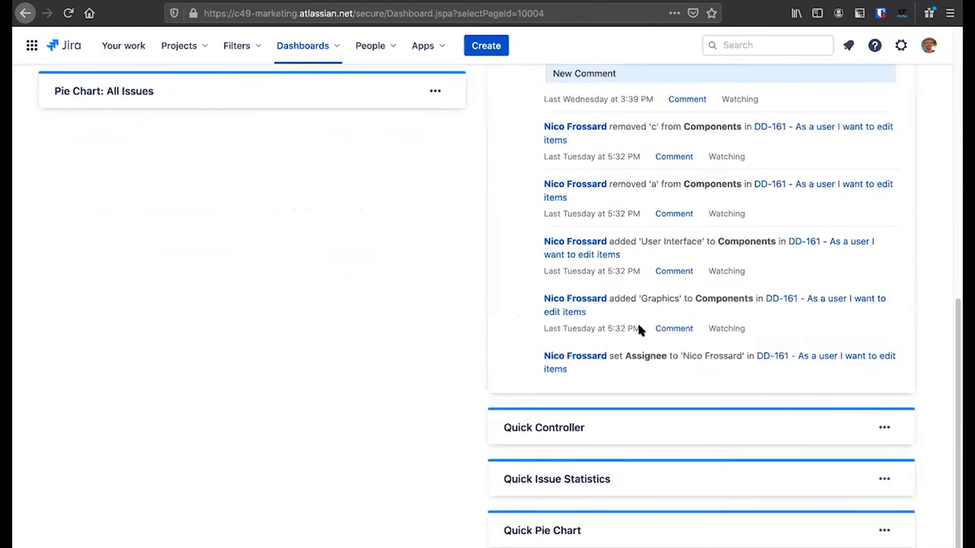
{"action": "scroll", "coordinate": [637, 328], "scroll_direction": "down", "scroll_amount": 8}
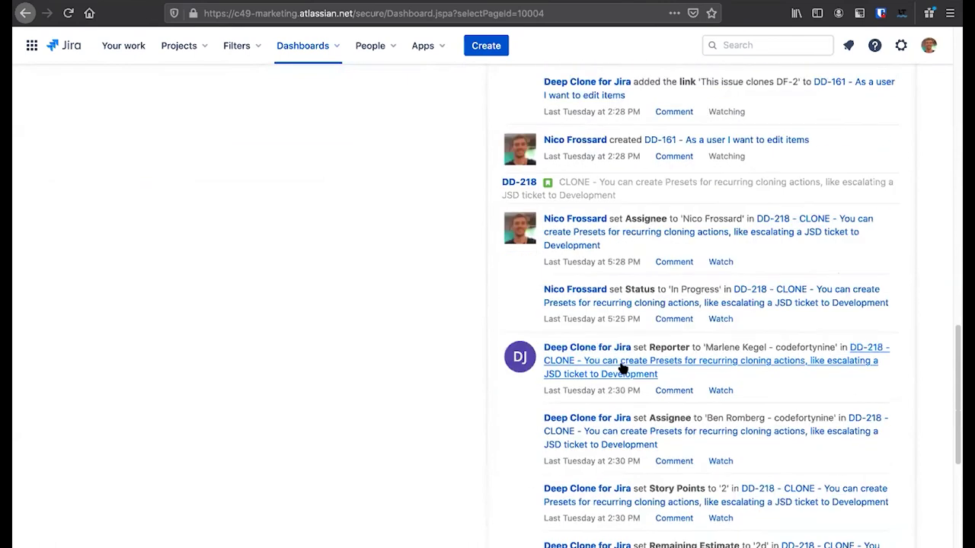
{"action": "scroll", "coordinate": [655, 371], "scroll_direction": "down", "scroll_amount": 5}
{"action": "left_click", "coordinate": [661, 320]}
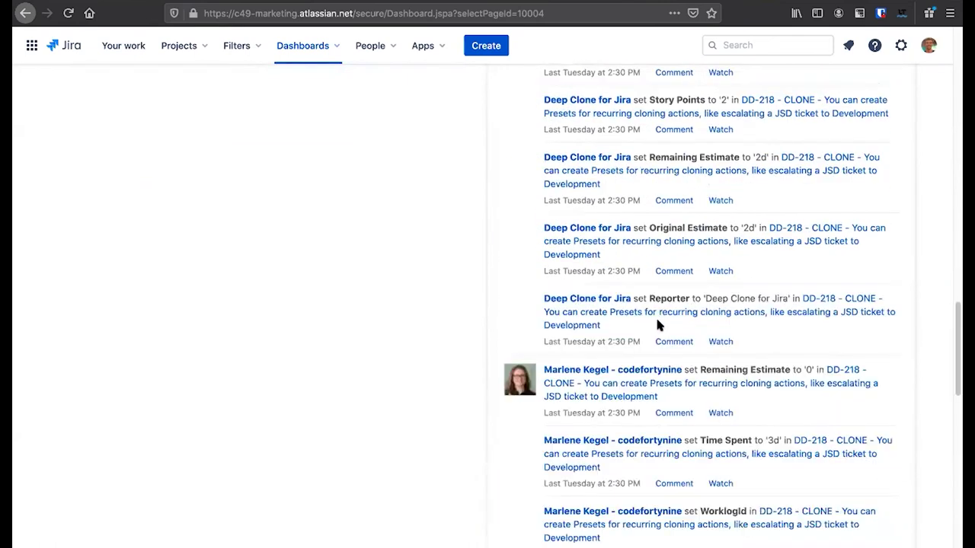
{"action": "scroll", "coordinate": [658, 325], "scroll_direction": "down", "scroll_amount": 5}
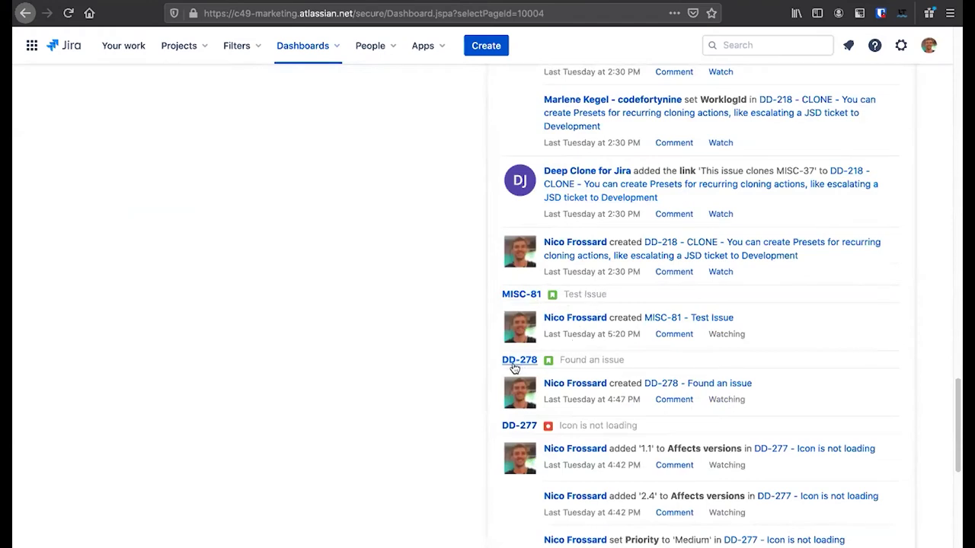
{"action": "scroll", "coordinate": [584, 342], "scroll_direction": "up", "scroll_amount": 1}
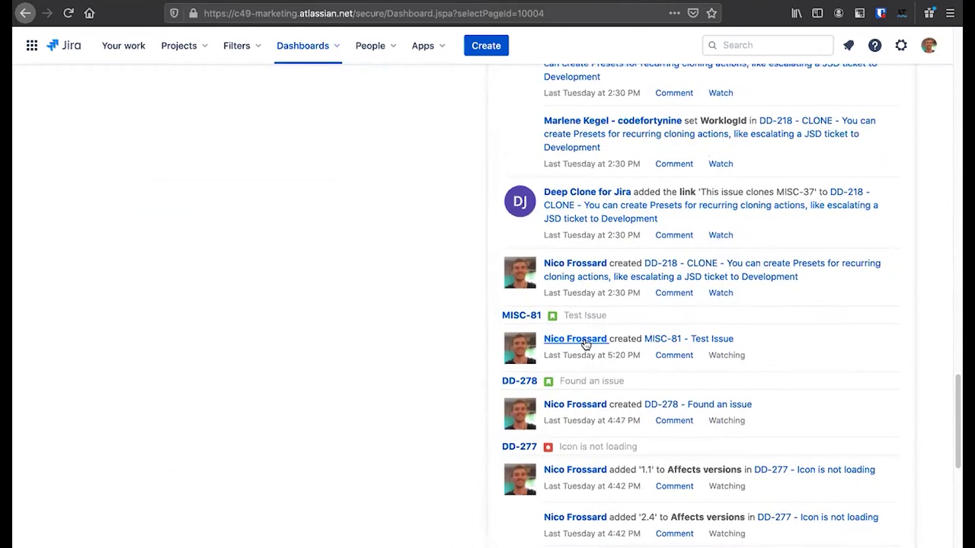
{"action": "scroll", "coordinate": [678, 322], "scroll_direction": "up", "scroll_amount": 10}
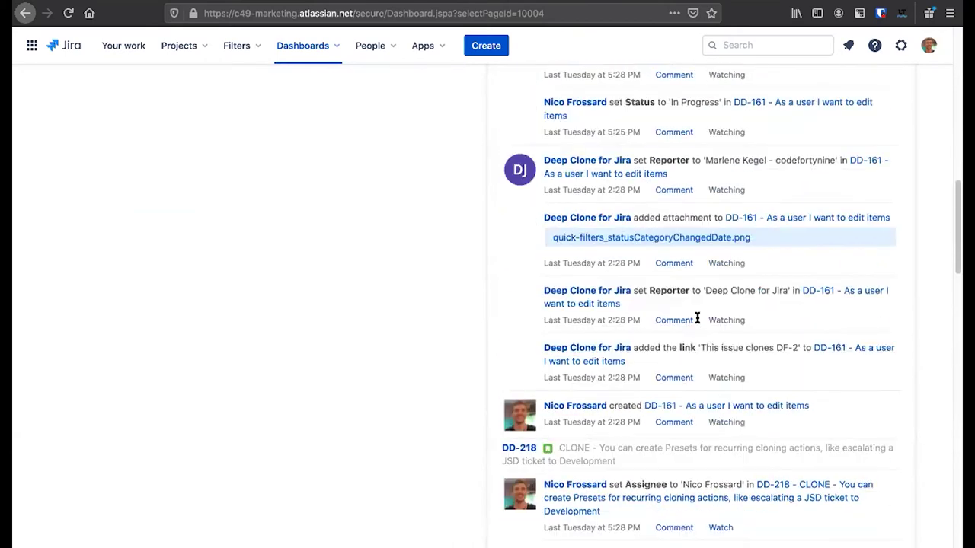
{"action": "scroll", "coordinate": [697, 319], "scroll_direction": "up", "scroll_amount": 10}
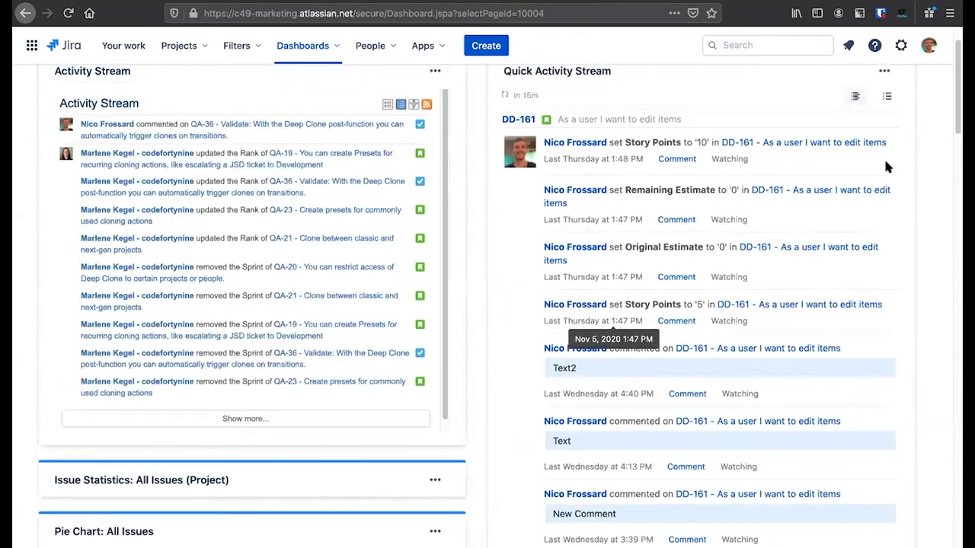
{"action": "scroll", "coordinate": [886, 166], "scroll_direction": "up", "scroll_amount": 2}
- Open the Quick Activity Stream's settings and switch its issue source from advanced JQL to the saved filter All Issues
{"action": "left_click", "coordinate": [884, 140]}
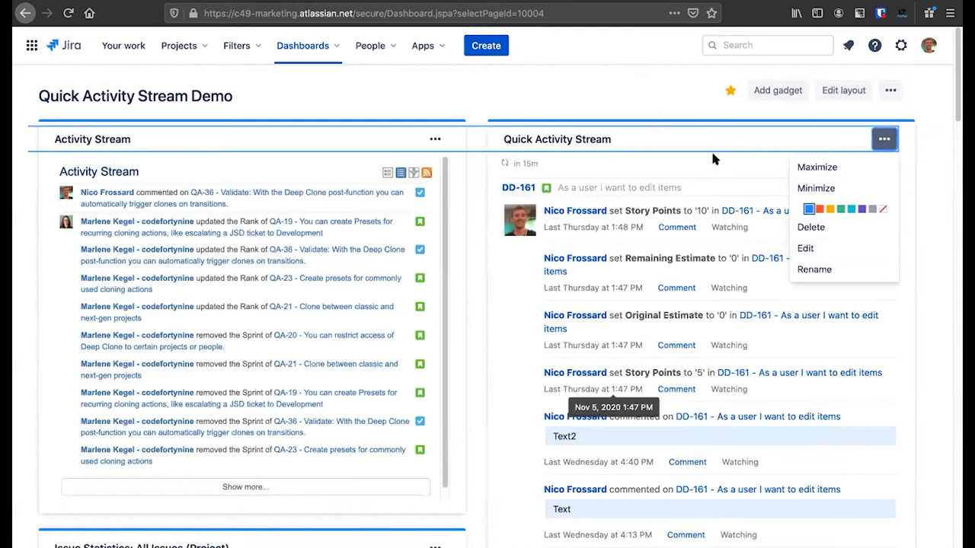
{"action": "left_click", "coordinate": [851, 250]}
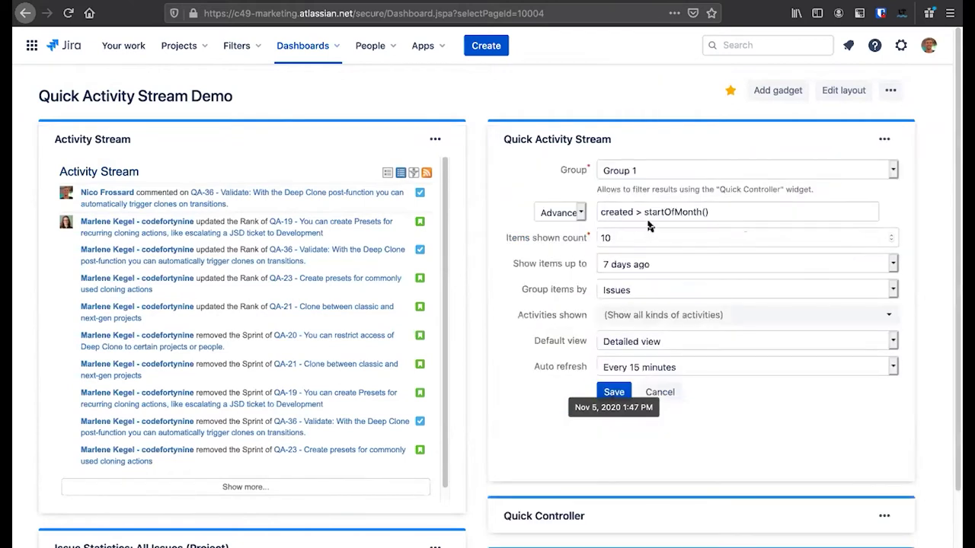
{"action": "left_click", "coordinate": [556, 214]}
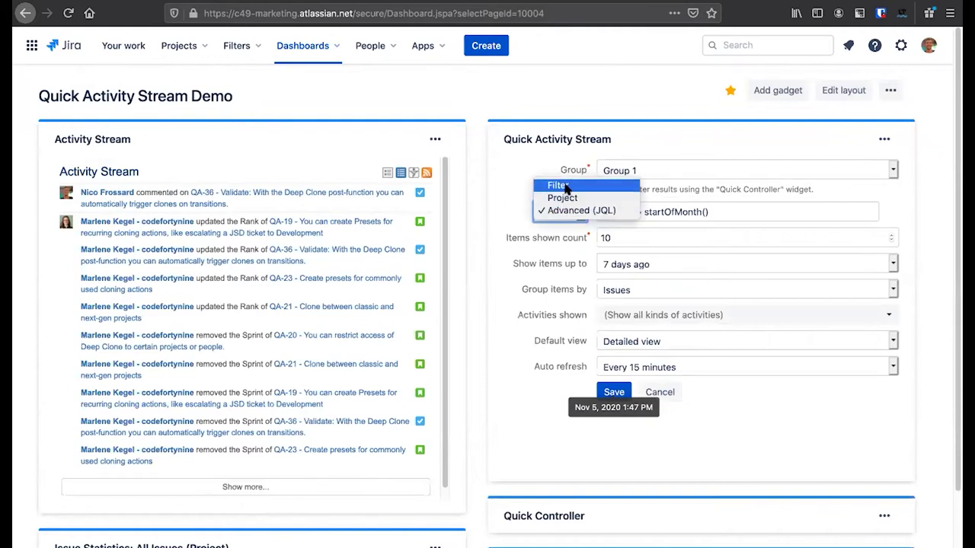
{"action": "left_click", "coordinate": [567, 186]}
{"action": "left_click", "coordinate": [645, 220]}
{"action": "left_click", "coordinate": [649, 254]}
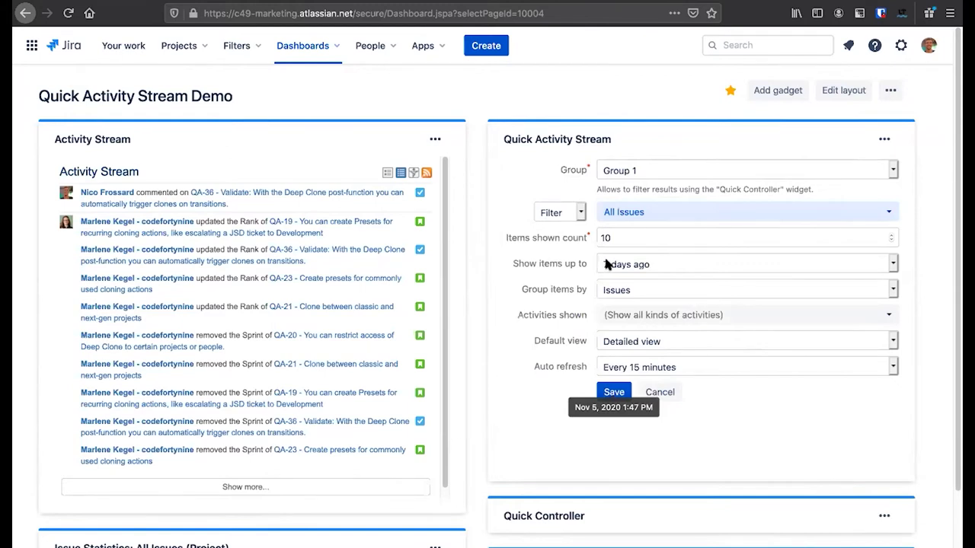
- Group the Quick Activity Stream's items by Days and save the gadget's settings
{"action": "left_click", "coordinate": [622, 292]}
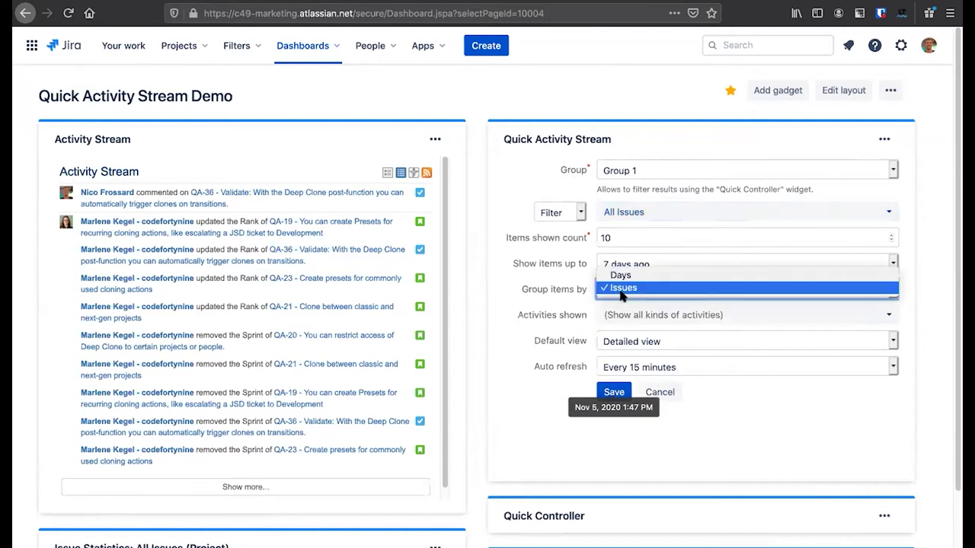
{"action": "left_click", "coordinate": [621, 275]}
{"action": "left_click", "coordinate": [617, 395]}
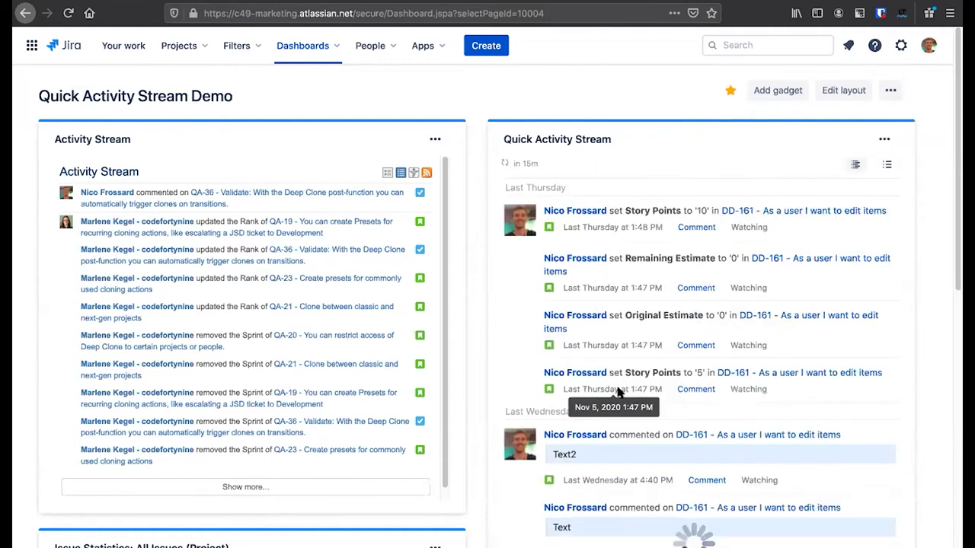
{"action": "scroll", "coordinate": [537, 457], "scroll_direction": "down", "scroll_amount": 8}
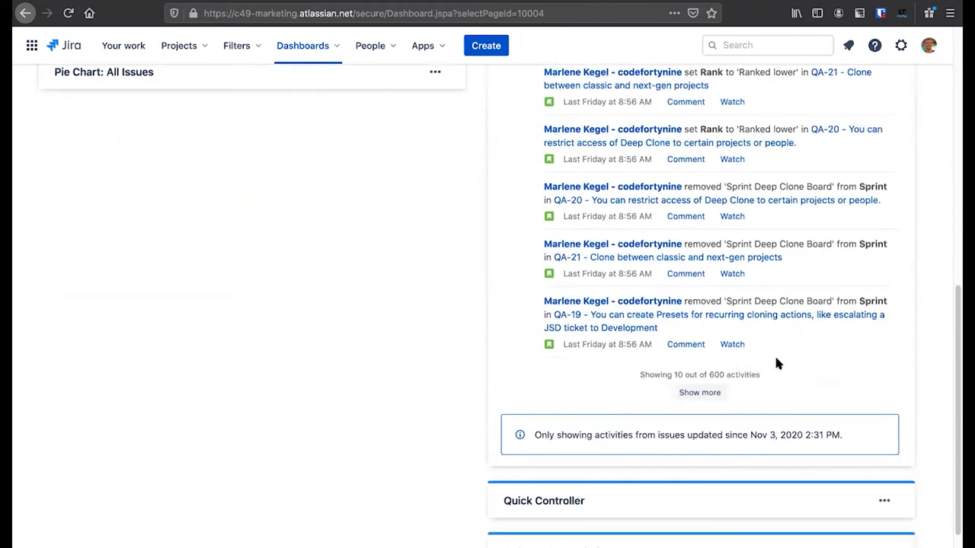
{"action": "key", "text": "ctrl+minus"}
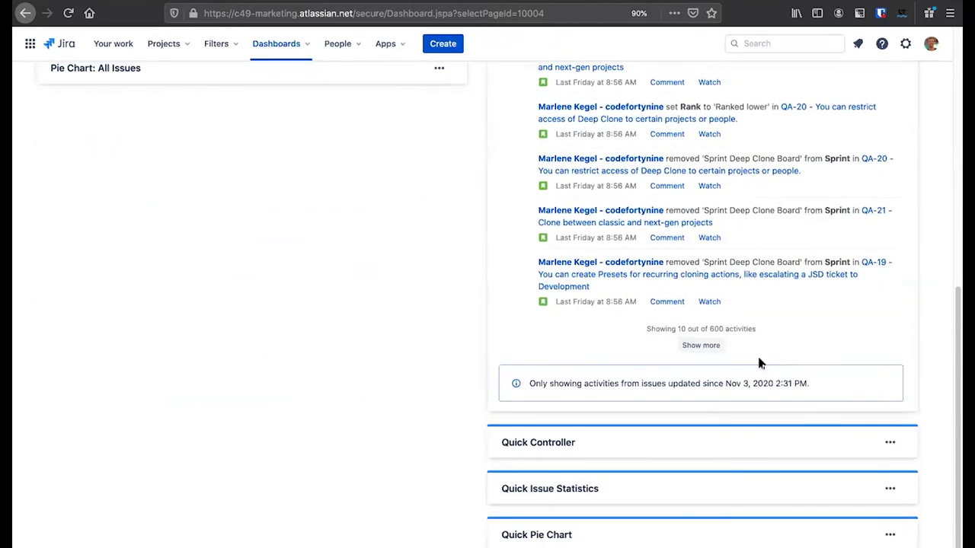
{"action": "scroll", "coordinate": [757, 364], "scroll_direction": "up", "scroll_amount": 6}
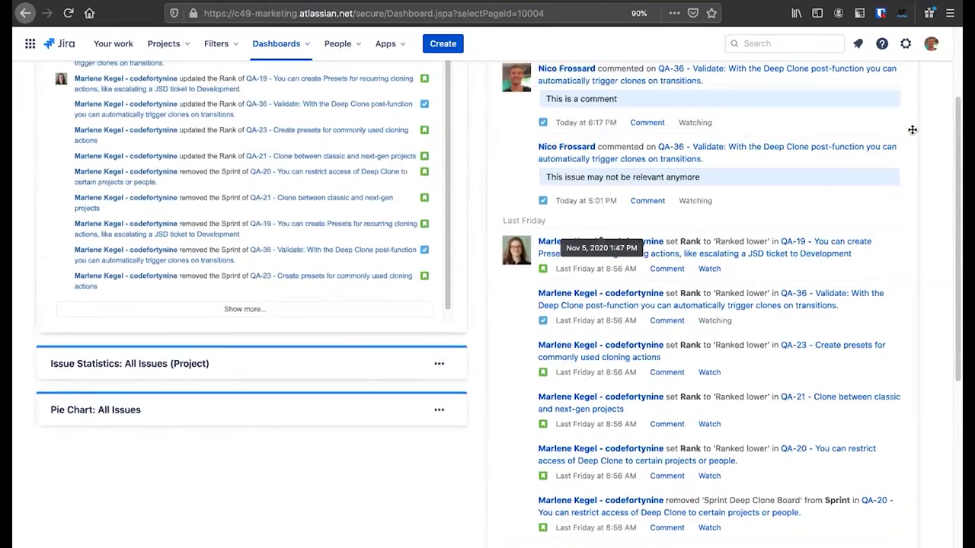
{"action": "scroll", "coordinate": [912, 130], "scroll_direction": "up", "scroll_amount": 2}
{"action": "left_click", "coordinate": [889, 128]}
{"action": "left_click", "coordinate": [821, 224]}
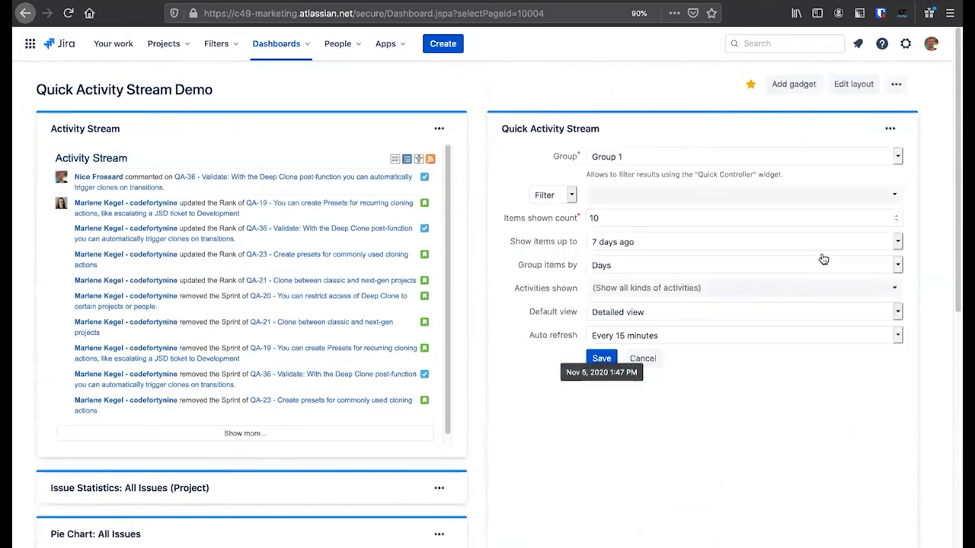
{"action": "scroll", "coordinate": [666, 327], "scroll_direction": "down", "scroll_amount": 1}
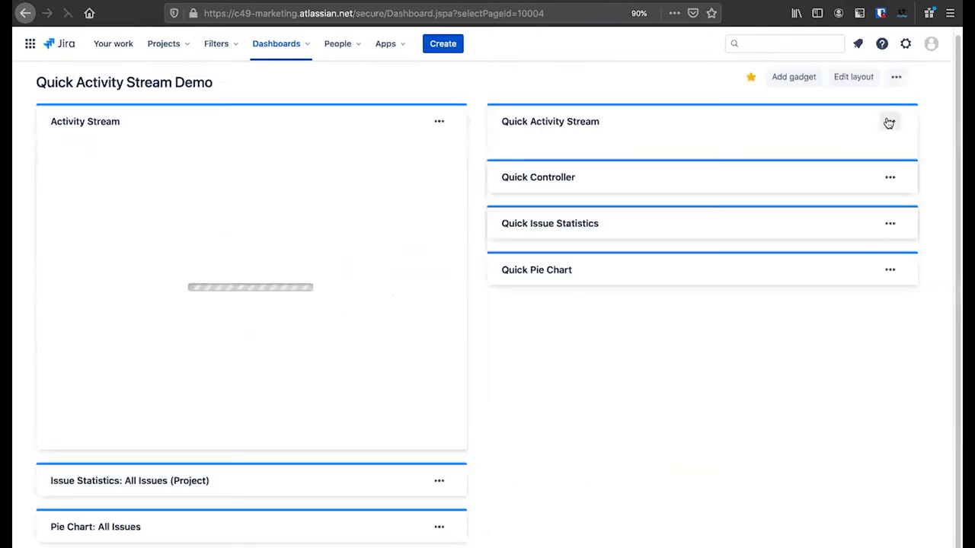
- Set the Quick Activity Stream's items shown count to 3 and save the gadget's settings
{"action": "left_click", "coordinate": [889, 123]}
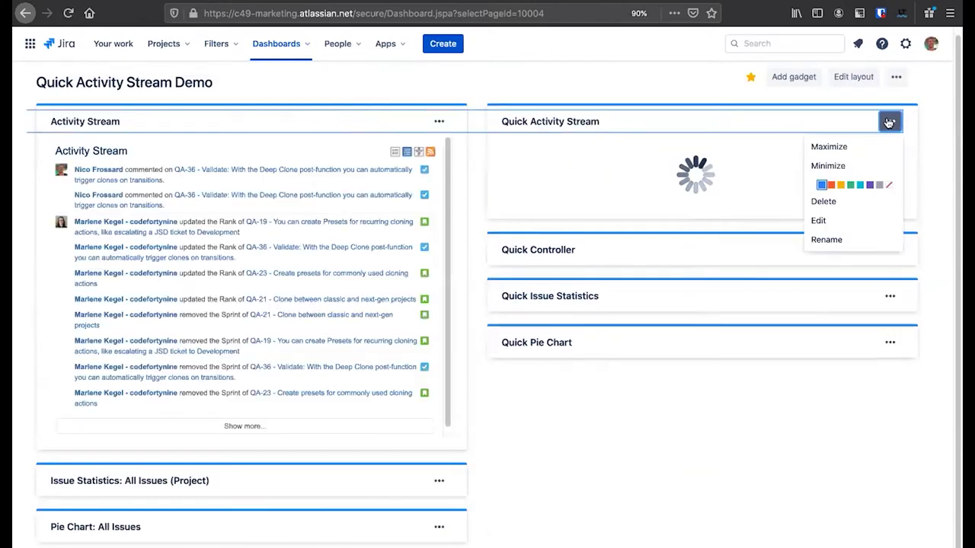
{"action": "left_click", "coordinate": [864, 220]}
{"action": "left_click", "coordinate": [605, 211]}
{"action": "type", "text": "3"}
{"action": "left_click", "coordinate": [608, 355]}
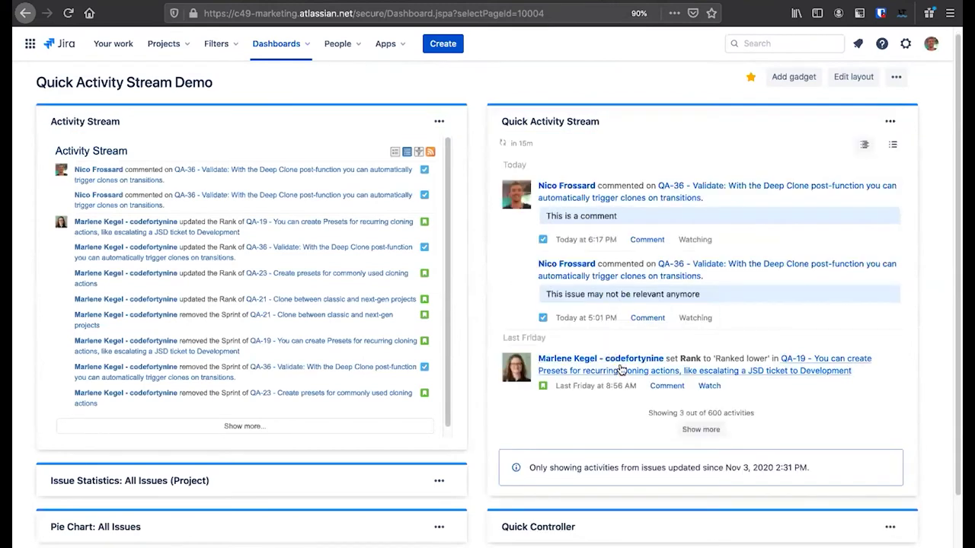
- Filter the Quick Activity Stream to the Dashboards Demo (DD) project through the Quick Controller
{"action": "scroll", "coordinate": [624, 370], "scroll_direction": "down", "scroll_amount": 2}
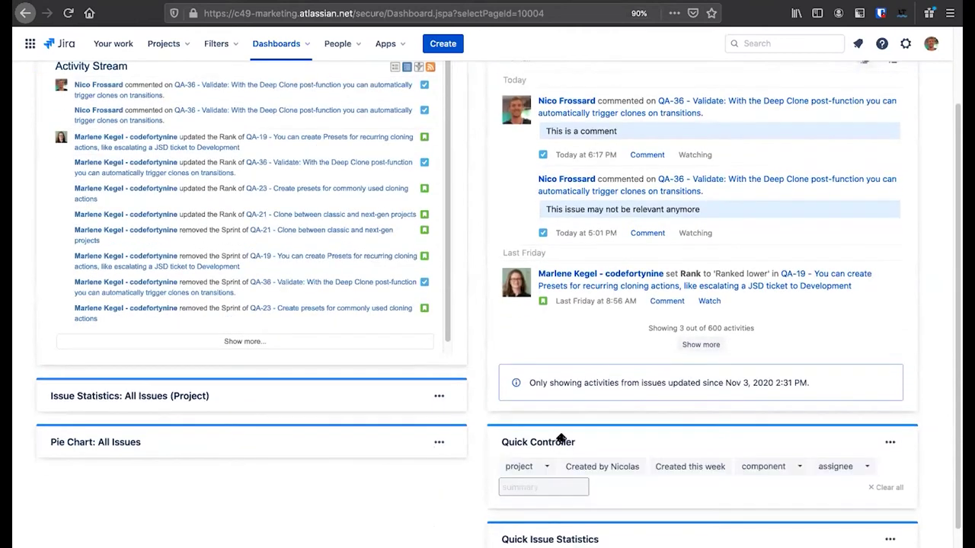
{"action": "scroll", "coordinate": [552, 446], "scroll_direction": "up", "scroll_amount": 1}
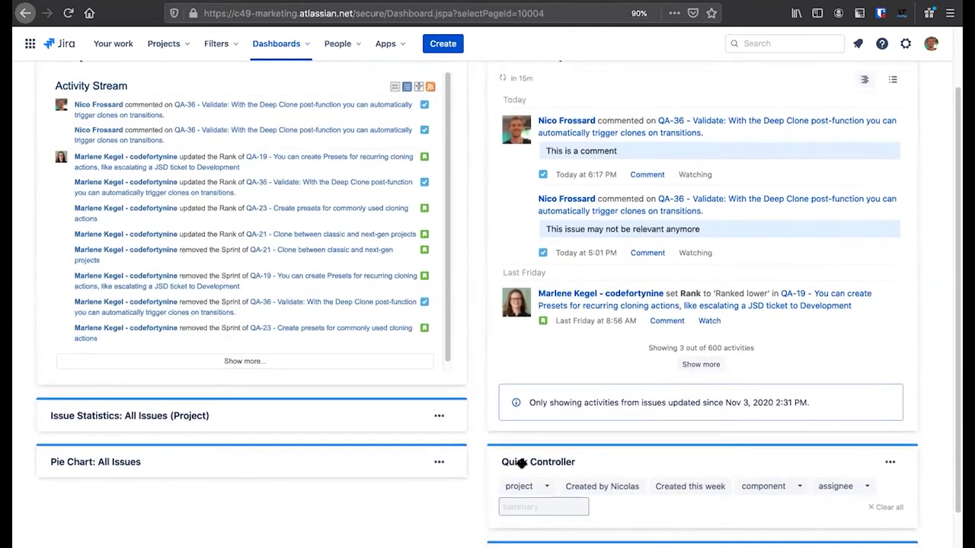
{"action": "scroll", "coordinate": [522, 463], "scroll_direction": "up", "scroll_amount": 1}
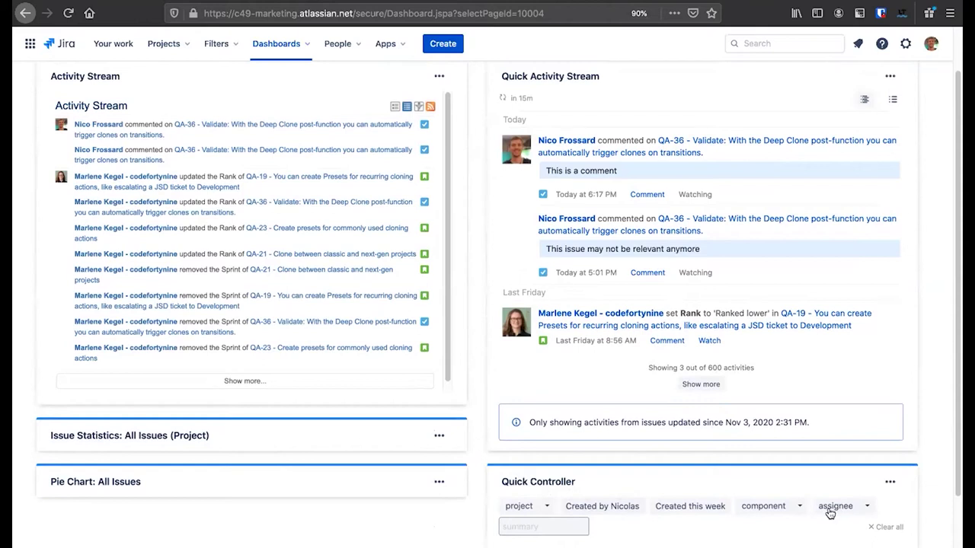
{"action": "left_click", "coordinate": [544, 508]}
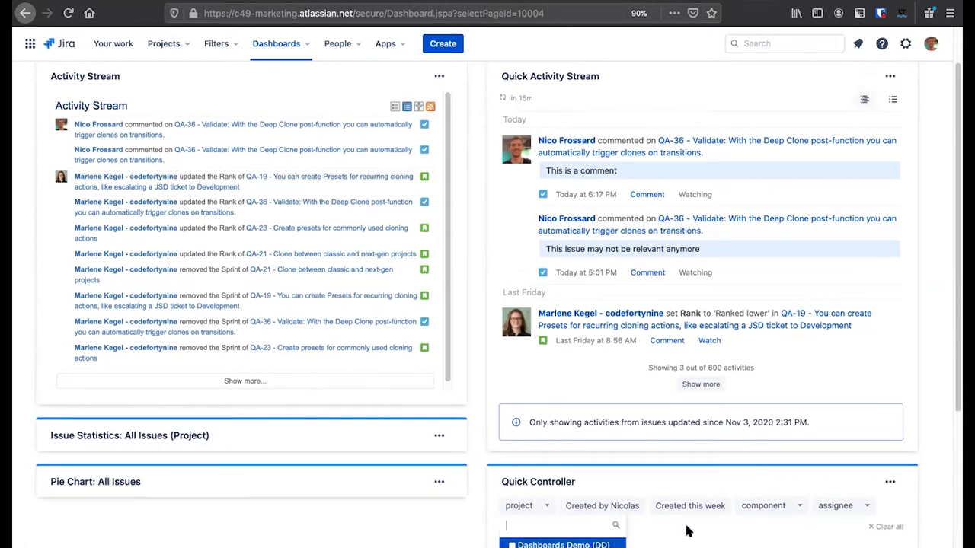
{"action": "scroll", "coordinate": [662, 493], "scroll_direction": "down", "scroll_amount": 3}
{"action": "left_click", "coordinate": [582, 454]}
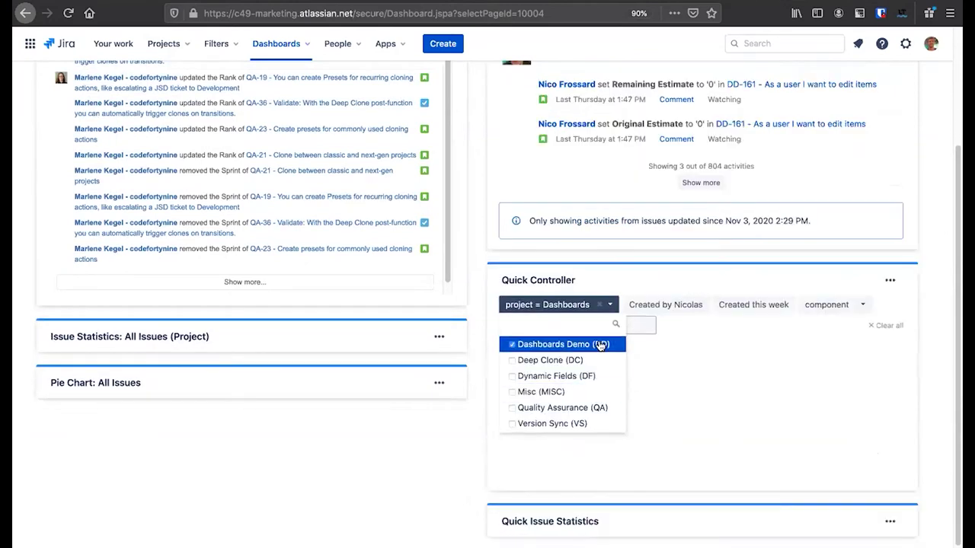
{"action": "left_click", "coordinate": [610, 305]}
{"action": "scroll", "coordinate": [652, 307], "scroll_direction": "up", "scroll_amount": 4}
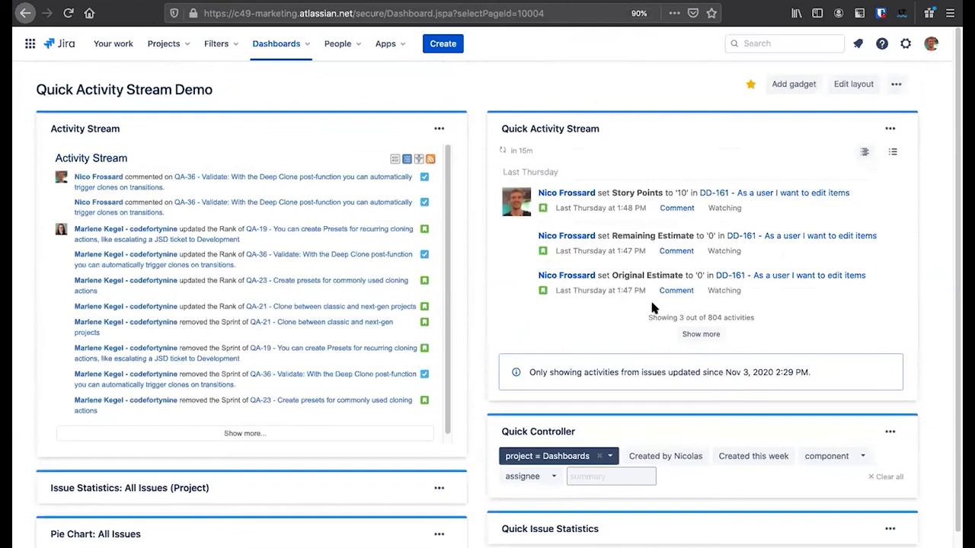
- Enable the Quick Controller's creator filter and add a component filter for User Interface
{"action": "scroll", "coordinate": [716, 350], "scroll_direction": "down", "scroll_amount": 1}
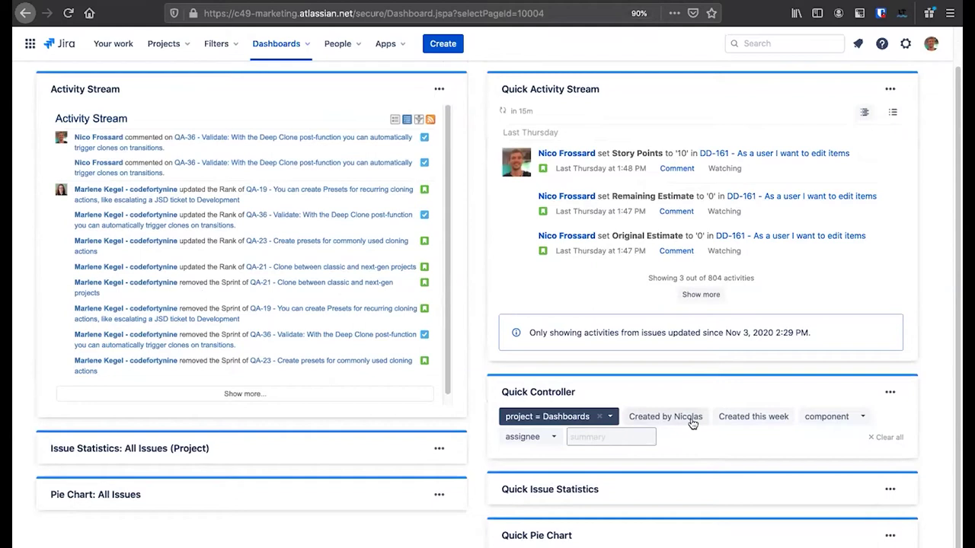
{"action": "left_click", "coordinate": [690, 421]}
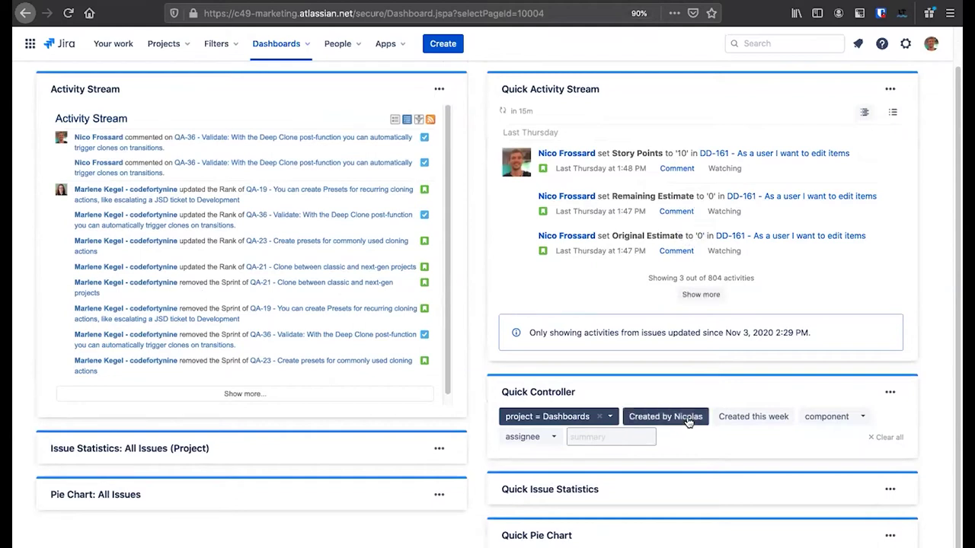
{"action": "left_click", "coordinate": [817, 418]}
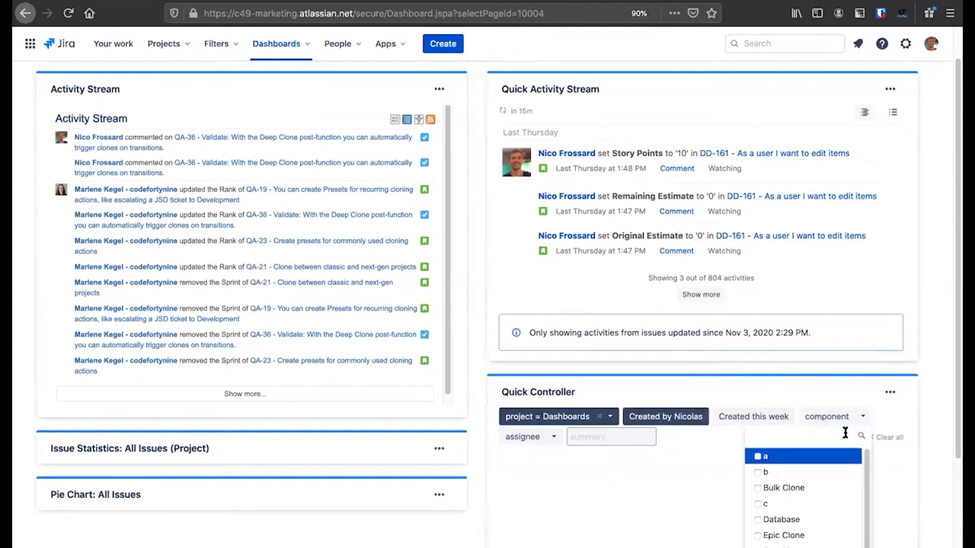
{"action": "scroll", "coordinate": [804, 525], "scroll_direction": "down", "scroll_amount": 1}
{"action": "left_click", "coordinate": [790, 546]}
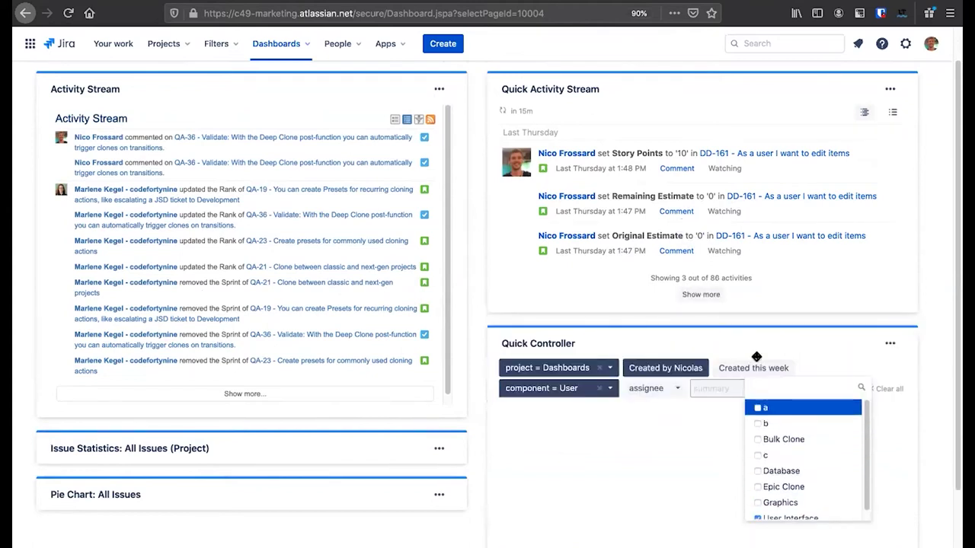
{"action": "left_click", "coordinate": [676, 368]}
- Disable the Quick Controller's creator filter and check the assignee choices without selecting any
{"action": "left_click", "coordinate": [638, 403]}
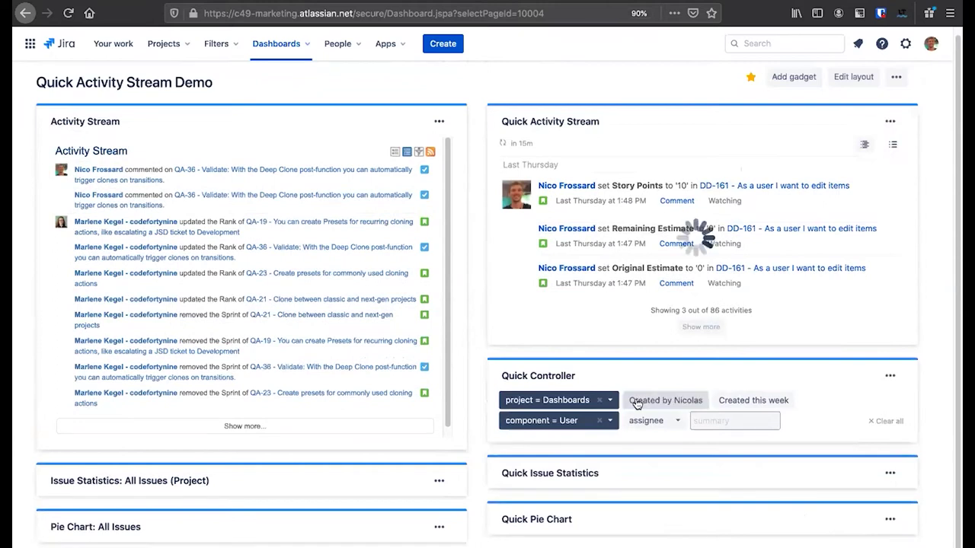
{"action": "left_click", "coordinate": [682, 421]}
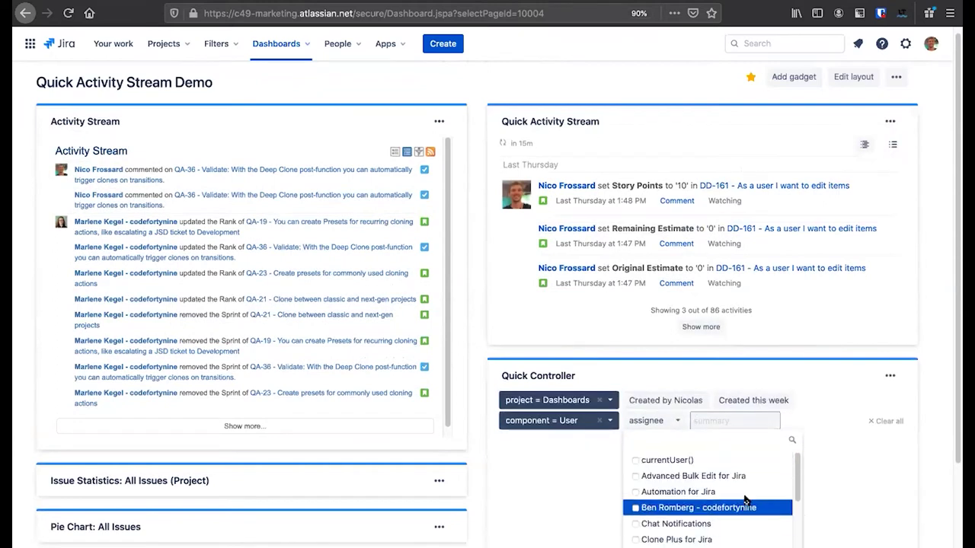
{"action": "left_click", "coordinate": [843, 476]}
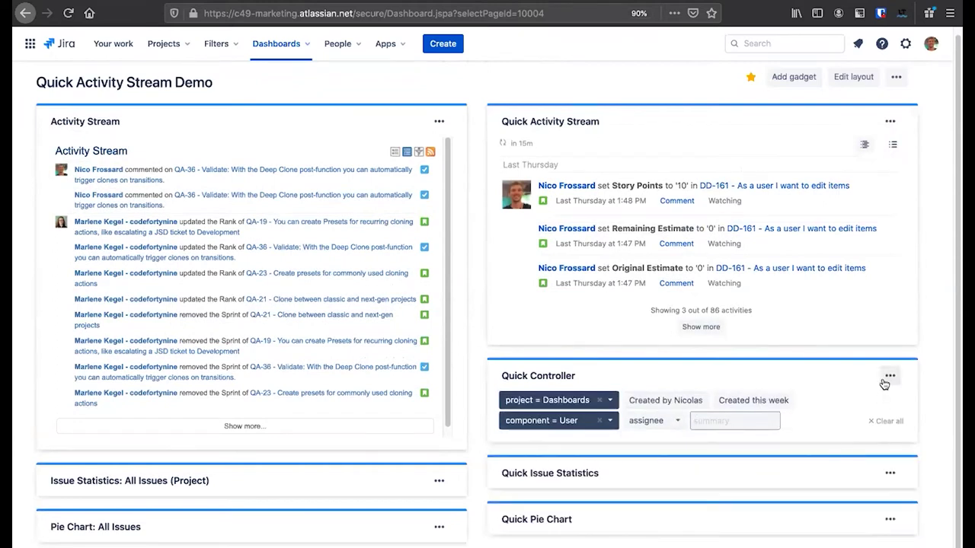
- Open the Quick Controller's settings and examine the project and creator filters, including the creator filter's button text
{"action": "left_click", "coordinate": [888, 378]}
{"action": "left_click", "coordinate": [838, 473]}
{"action": "scroll", "coordinate": [678, 428], "scroll_direction": "down", "scroll_amount": 5}
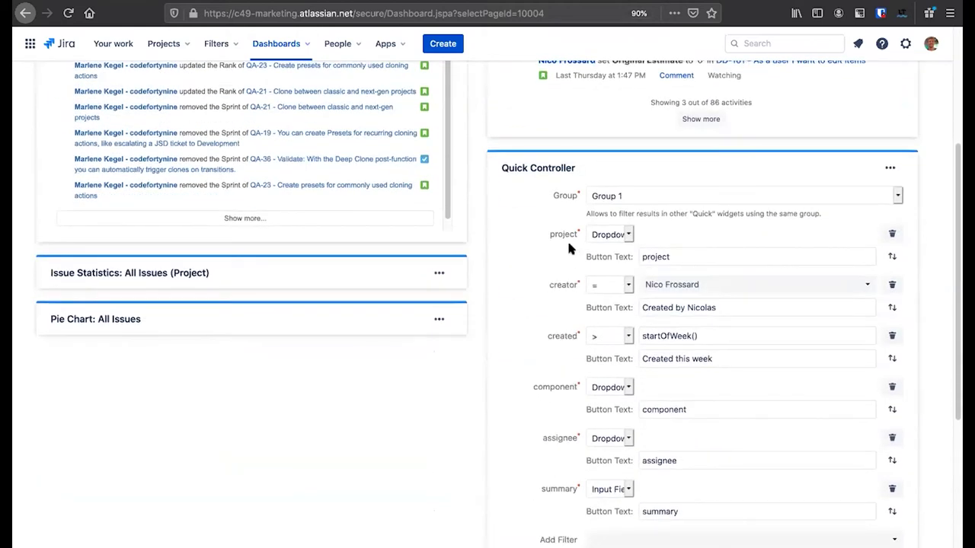
{"action": "left_click_drag", "start_coordinate": [548, 233], "coordinate": [576, 237]}
{"action": "left_click_drag", "start_coordinate": [548, 285], "coordinate": [575, 287]}
{"action": "triple_click", "coordinate": [665, 305]}
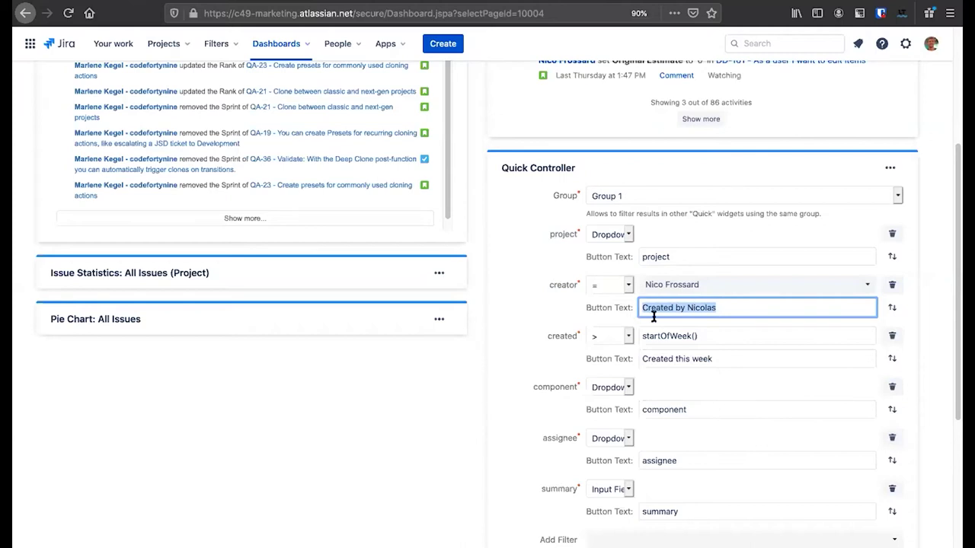
- Browse the fields available for adding another filter to the Quick Controller without choosing one
{"action": "scroll", "coordinate": [602, 354], "scroll_direction": "down", "scroll_amount": 2}
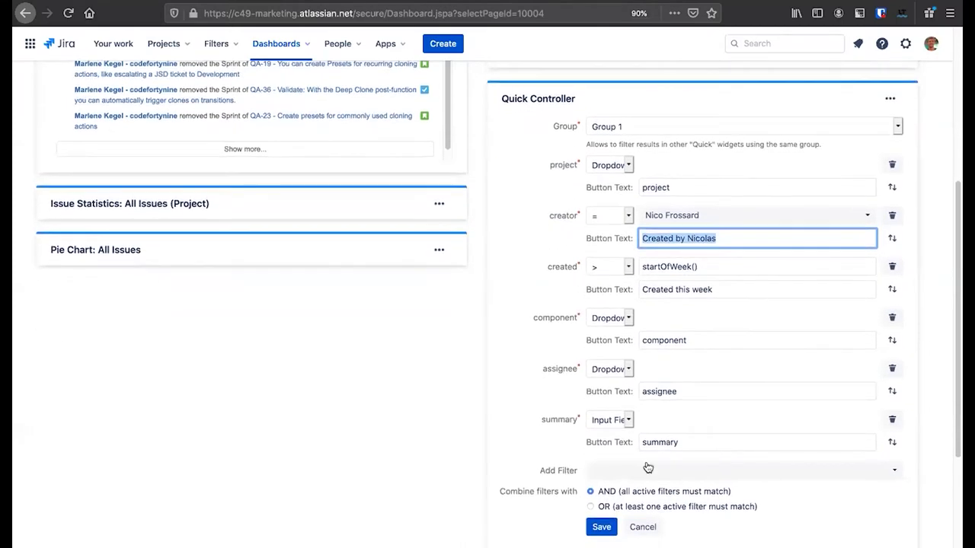
{"action": "left_click", "coordinate": [640, 470]}
{"action": "scroll", "coordinate": [570, 414], "scroll_direction": "down", "scroll_amount": 3}
{"action": "scroll", "coordinate": [711, 435], "scroll_direction": "down", "scroll_amount": 10}
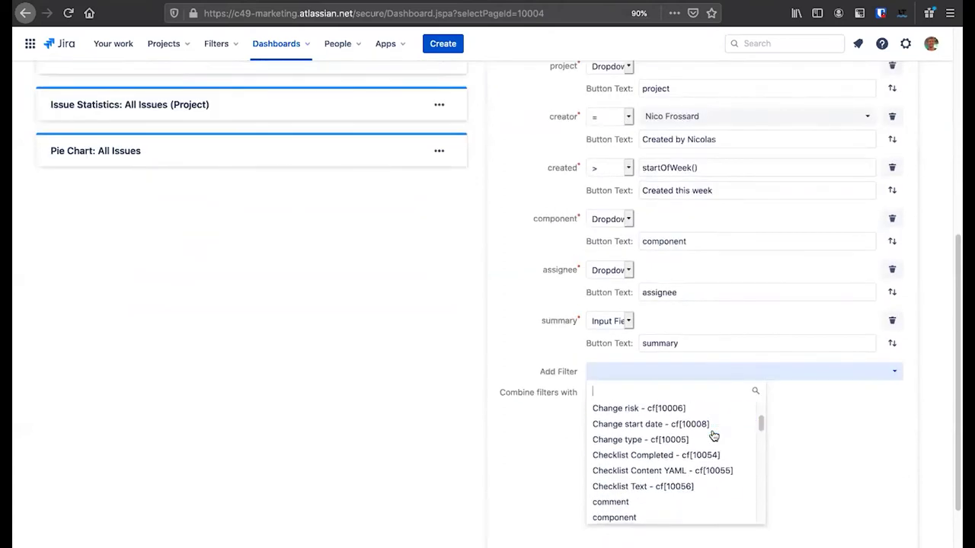
{"action": "scroll", "coordinate": [711, 435], "scroll_direction": "down", "scroll_amount": 5}
{"action": "scroll", "coordinate": [707, 411], "scroll_direction": "up", "scroll_amount": 1}
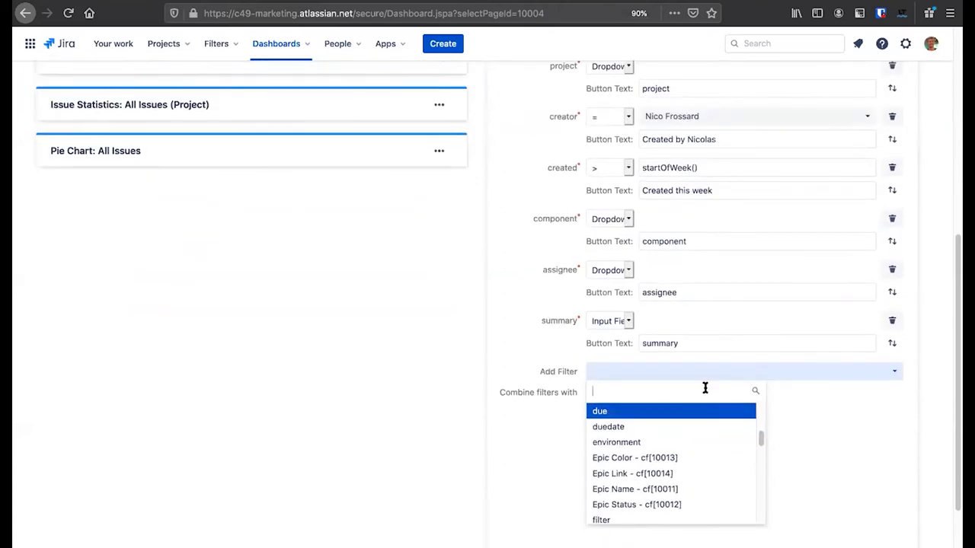
{"action": "left_click", "coordinate": [837, 427]}
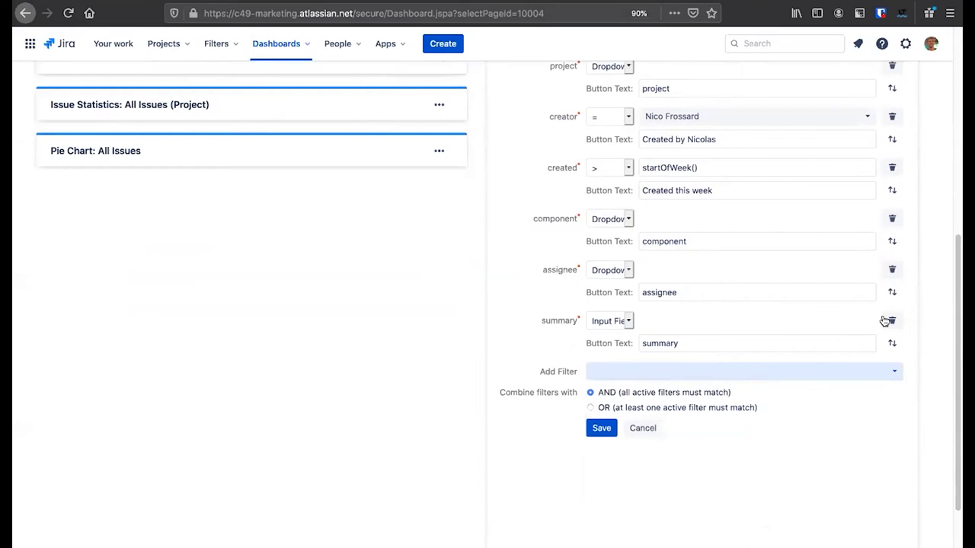
- Delete the Quick Controller's summary filter, add a new summary filter set to Input Field, and save the settings
{"action": "left_click", "coordinate": [892, 320]}
{"action": "left_click", "coordinate": [637, 320]}
{"action": "type", "text": "summ"}
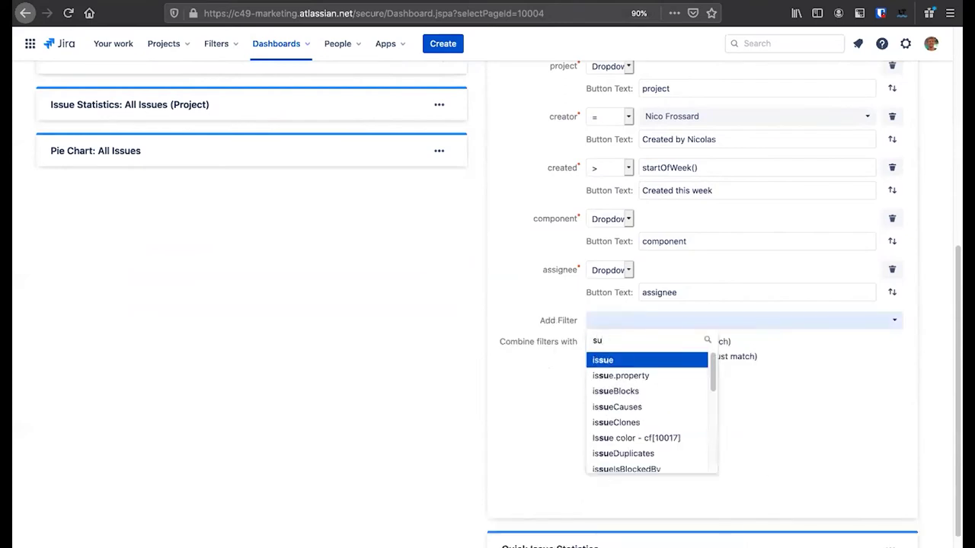
{"action": "key", "text": "Return"}
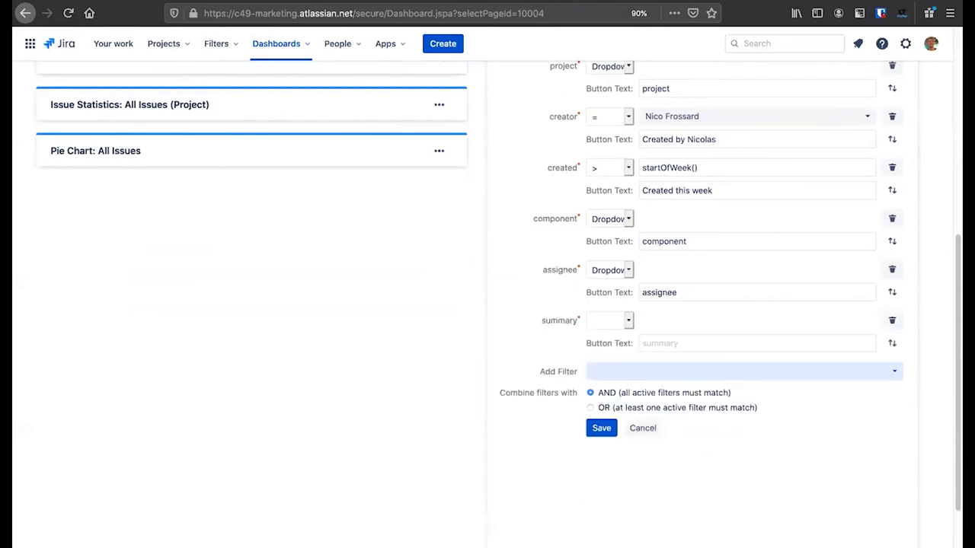
{"action": "left_click", "coordinate": [628, 321]}
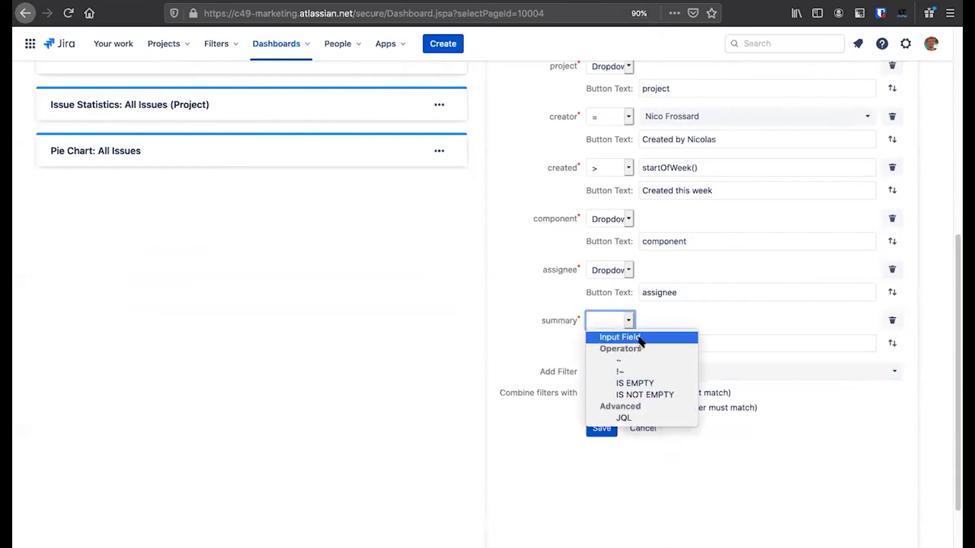
{"action": "left_click", "coordinate": [640, 339]}
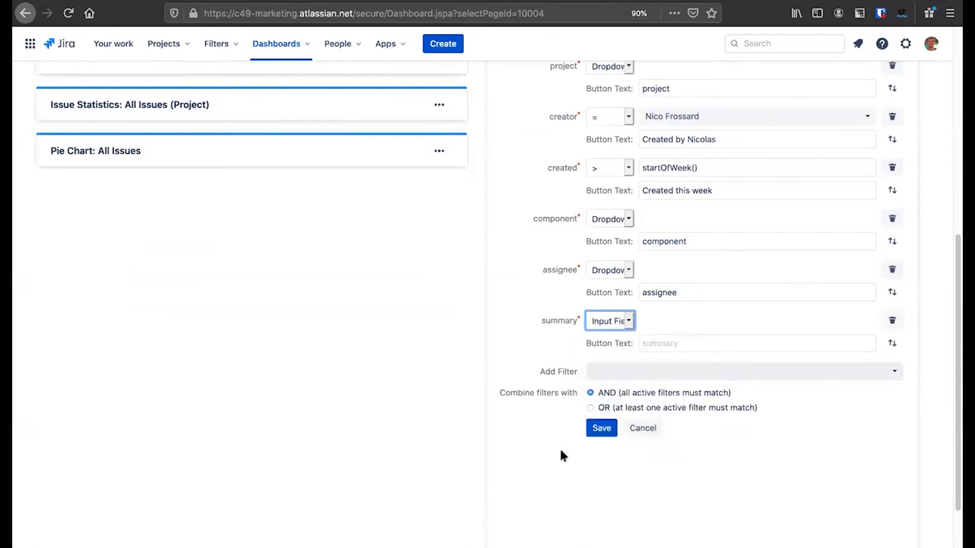
{"action": "left_click", "coordinate": [601, 428]}
- Enter validate in the Quick Controller's summary filter and remove the active component and project filters
{"action": "left_click", "coordinate": [725, 420]}
{"action": "type", "text": "validate"}
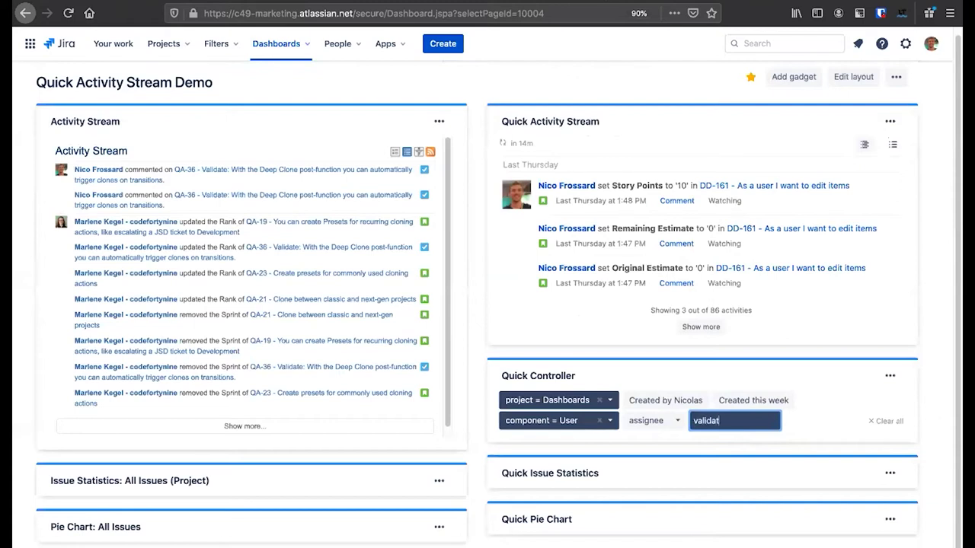
{"action": "left_click", "coordinate": [813, 415]}
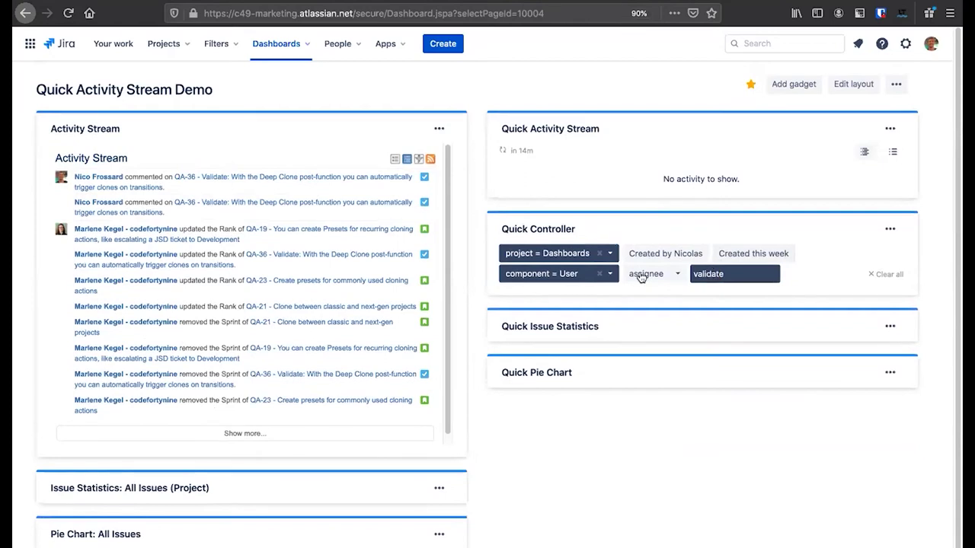
{"action": "left_click", "coordinate": [599, 274]}
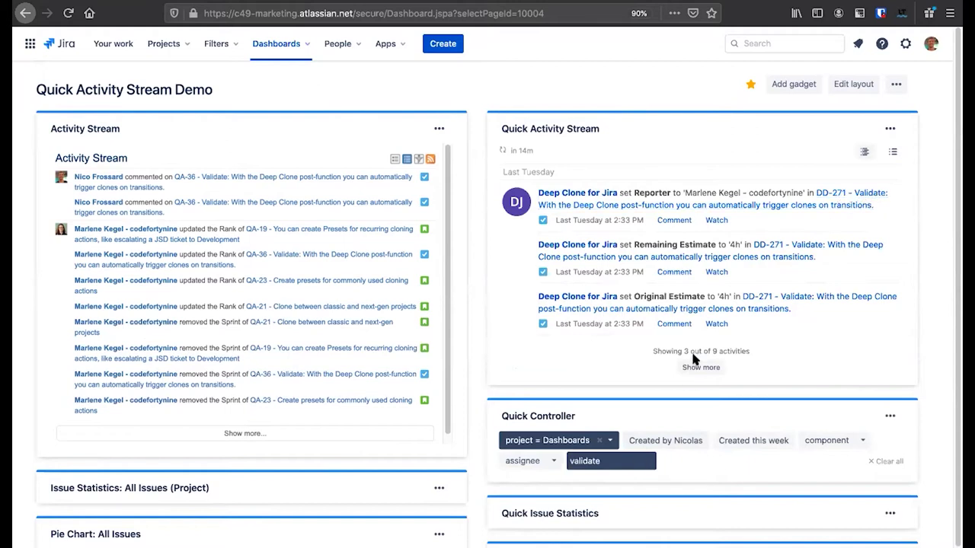
{"action": "left_click", "coordinate": [599, 440]}
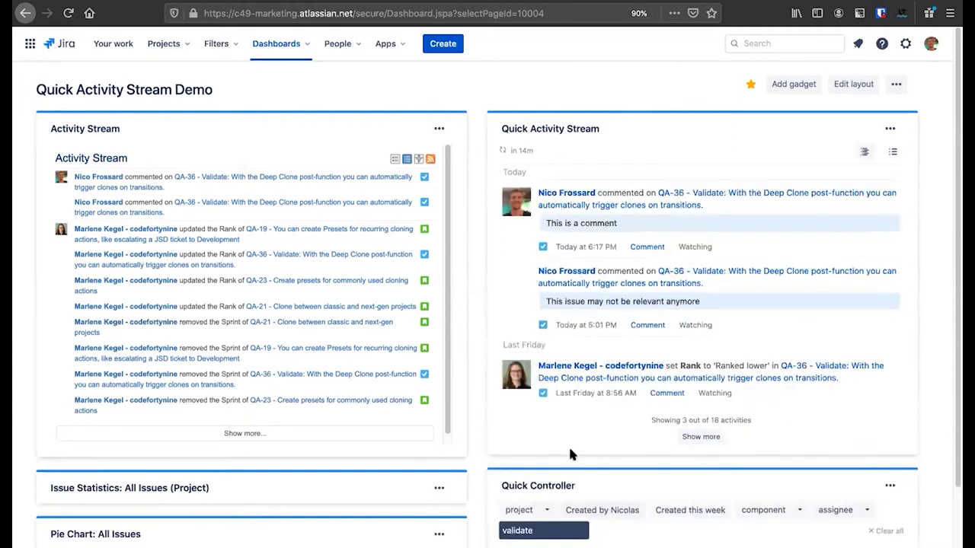
- Replace the text in the Quick Controller's summary filter with test
{"action": "scroll", "coordinate": [573, 454], "scroll_direction": "down", "scroll_amount": 1}
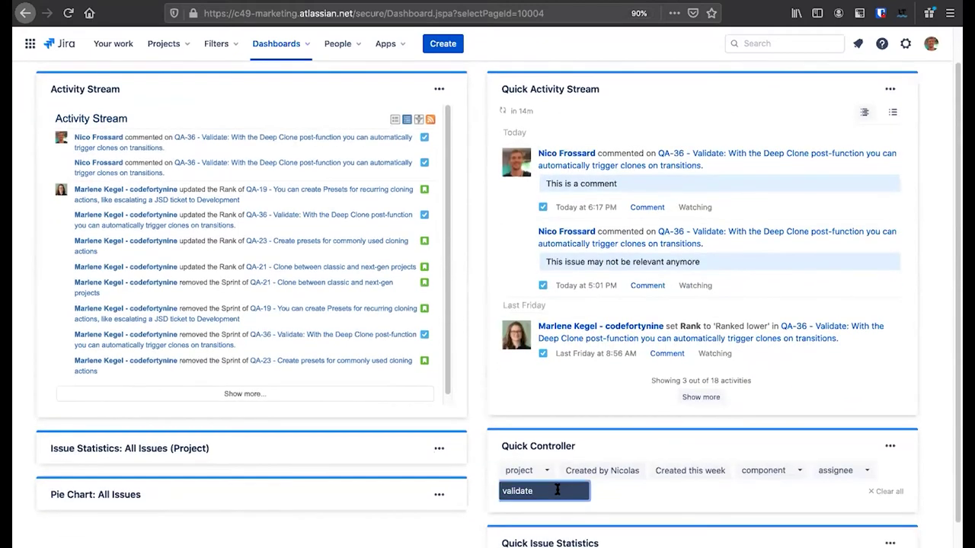
{"action": "key", "text": "ctrl+a"}
{"action": "type", "text": "test"}
{"action": "key", "text": "Return"}
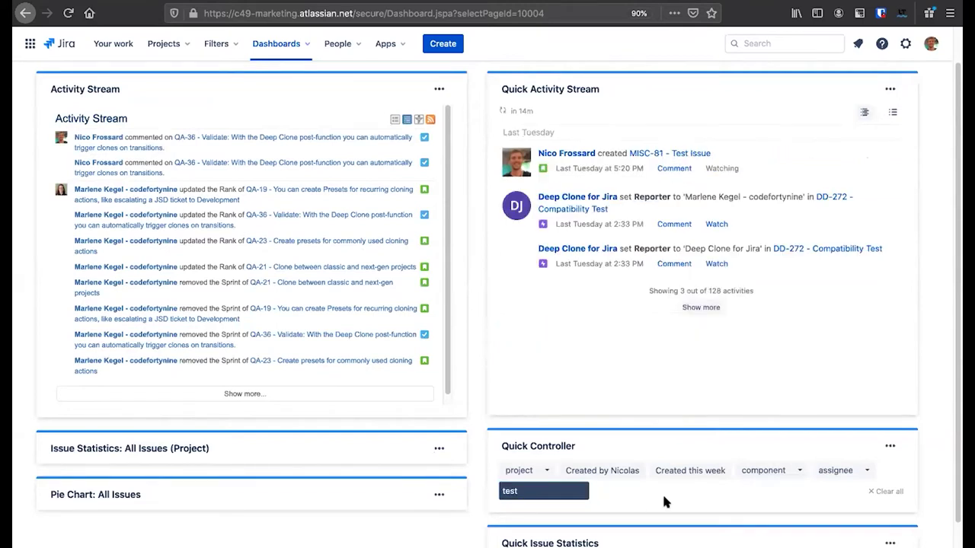
- Open the Quick Controller's settings and browse the fields available for another filter without choosing one
{"action": "scroll", "coordinate": [662, 492], "scroll_direction": "up", "scroll_amount": 1}
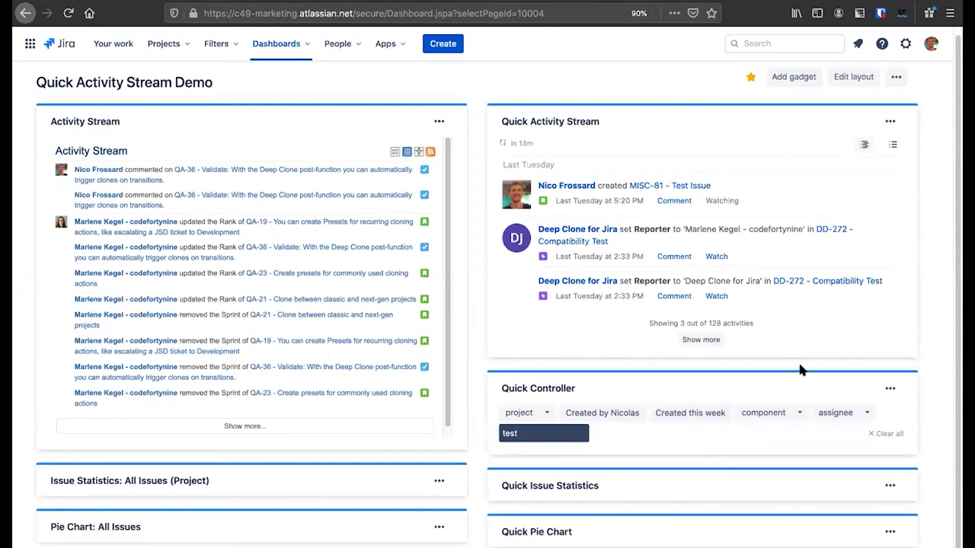
{"action": "left_click", "coordinate": [889, 388]}
{"action": "left_click", "coordinate": [845, 482]}
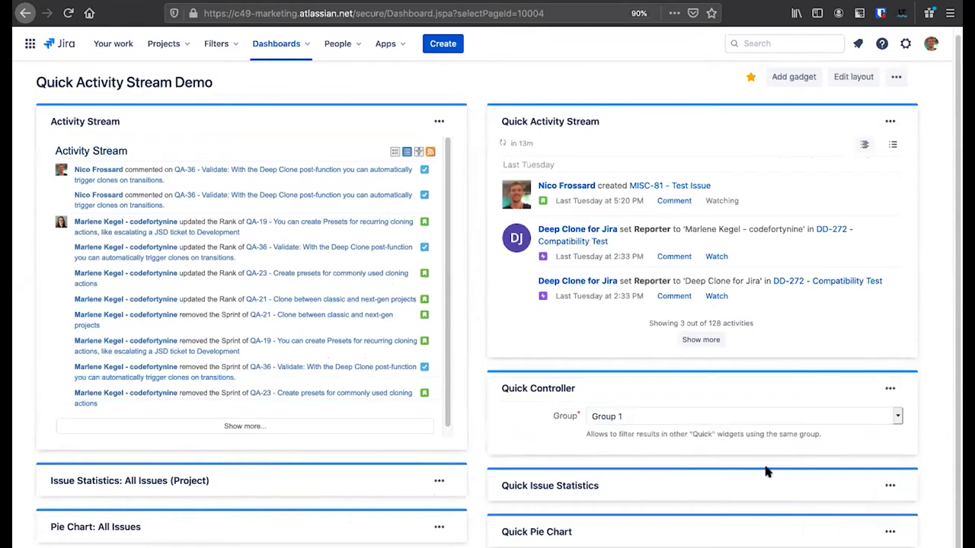
{"action": "scroll", "coordinate": [716, 438], "scroll_direction": "down", "scroll_amount": 5}
{"action": "left_click", "coordinate": [667, 415]}
{"action": "scroll", "coordinate": [708, 514], "scroll_direction": "down", "scroll_amount": 10}
{"action": "scroll", "coordinate": [712, 514], "scroll_direction": "down", "scroll_amount": 15}
{"action": "scroll", "coordinate": [712, 517], "scroll_direction": "down", "scroll_amount": 8}
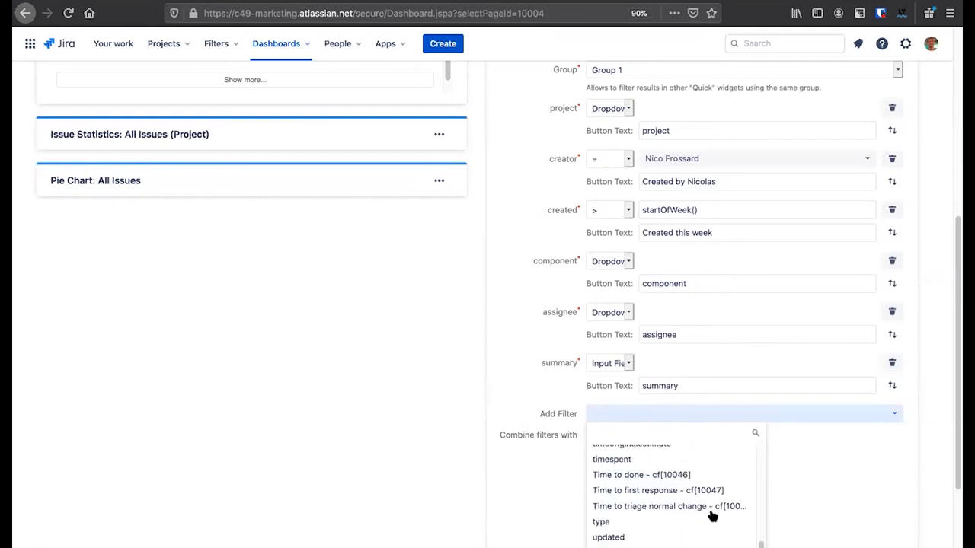
{"action": "left_click", "coordinate": [859, 506]}
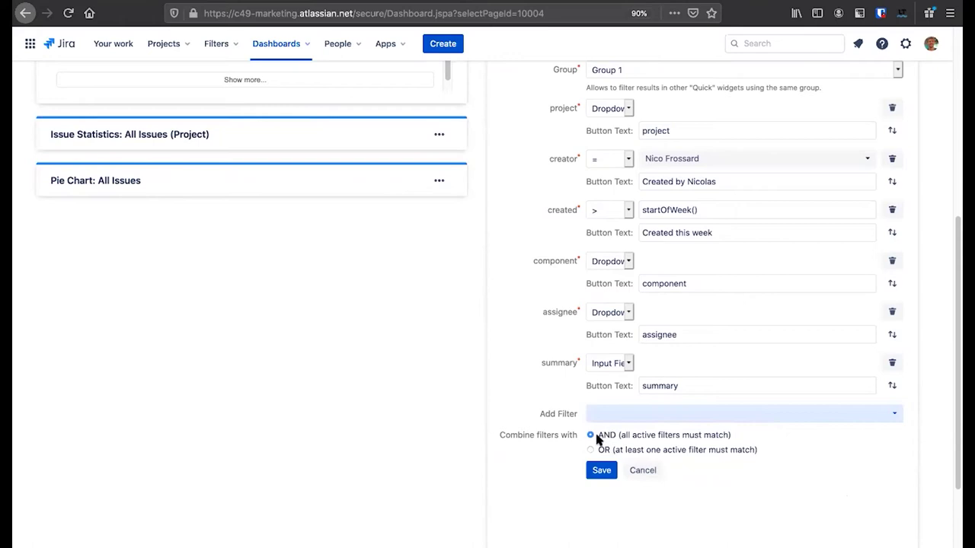
- Examine the AND and OR options for combining filters and close the Quick Controller's settings without saving
{"action": "left_click_drag", "start_coordinate": [599, 435], "coordinate": [617, 440]}
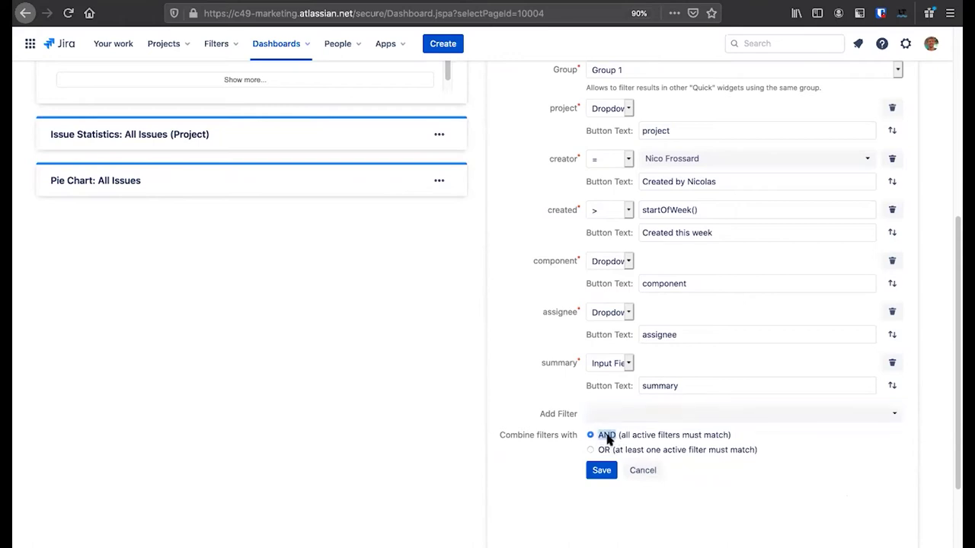
{"action": "double_click", "coordinate": [605, 438]}
{"action": "left_click_drag", "start_coordinate": [598, 451], "coordinate": [610, 450]}
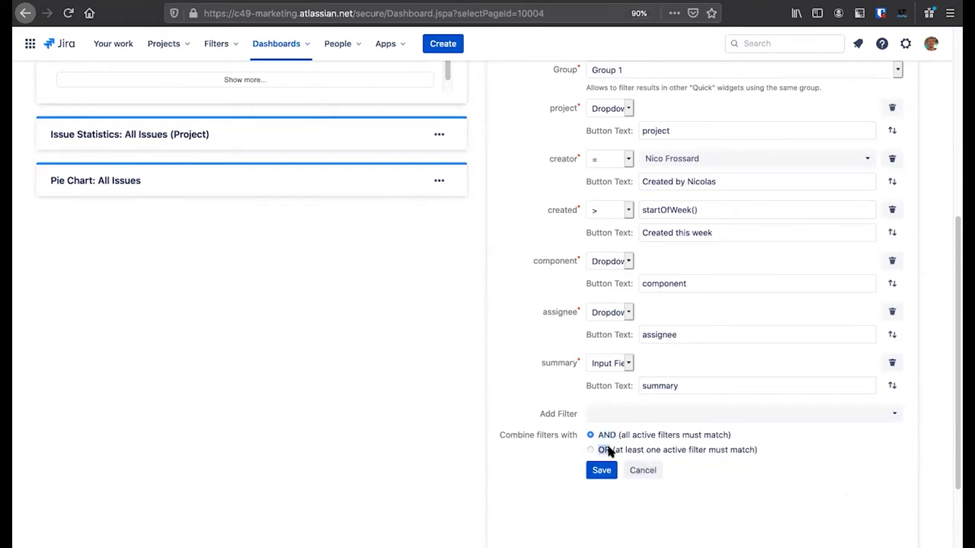
{"action": "left_click", "coordinate": [655, 470]}
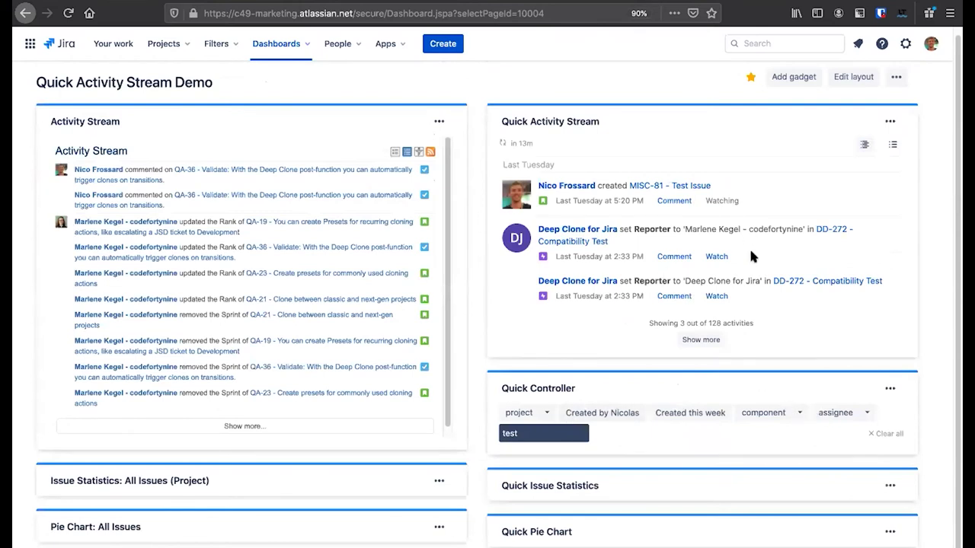
- Clear all Quick Controller filters and expand the Issue Statistics: All Issues (Project) gadget
{"action": "left_click", "coordinate": [885, 434]}
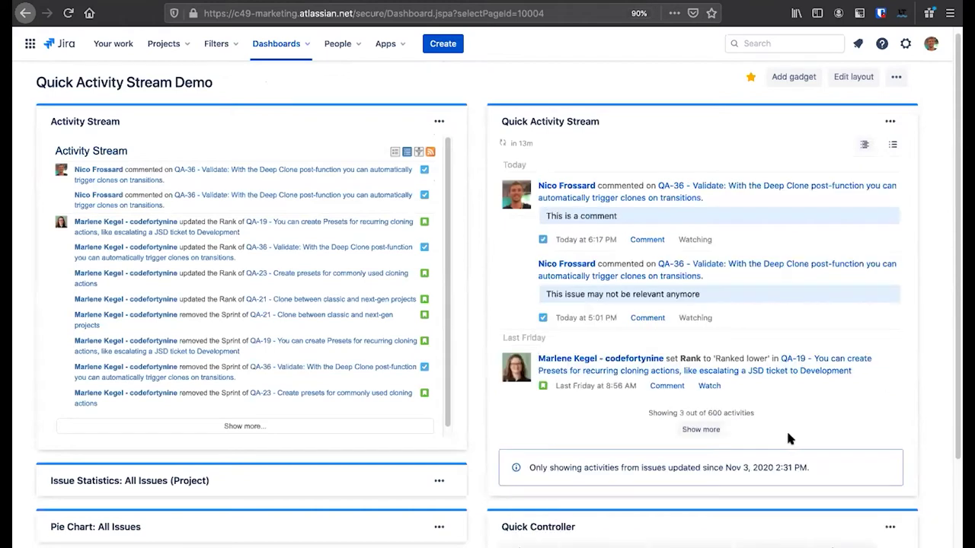
{"action": "scroll", "coordinate": [788, 436], "scroll_direction": "down", "scroll_amount": 3}
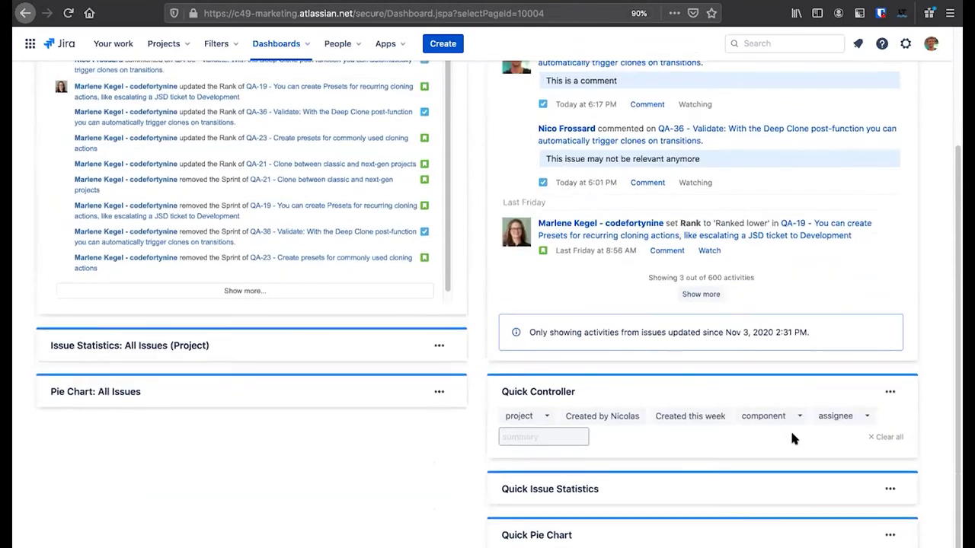
{"action": "scroll", "coordinate": [790, 434], "scroll_direction": "up", "scroll_amount": 1}
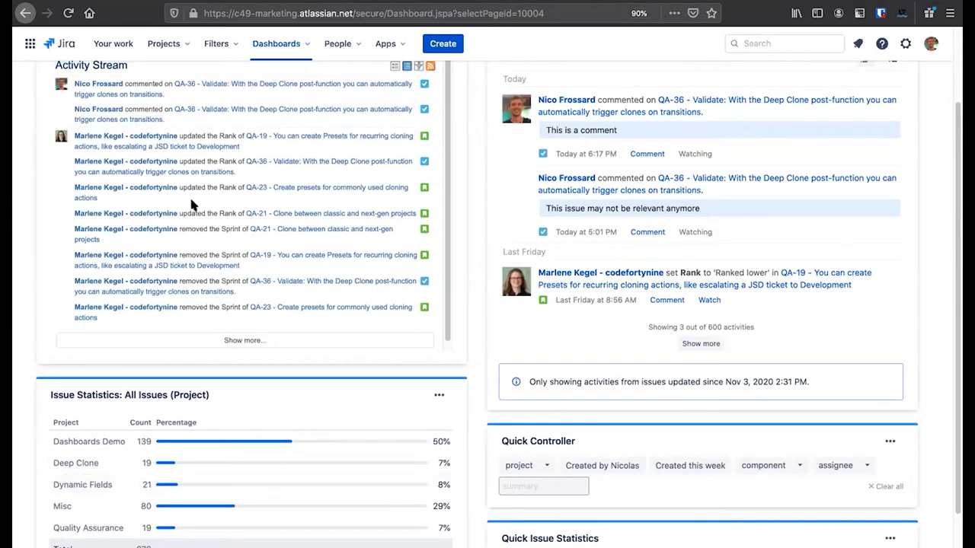
{"action": "scroll", "coordinate": [165, 411], "scroll_direction": "up", "scroll_amount": 1}
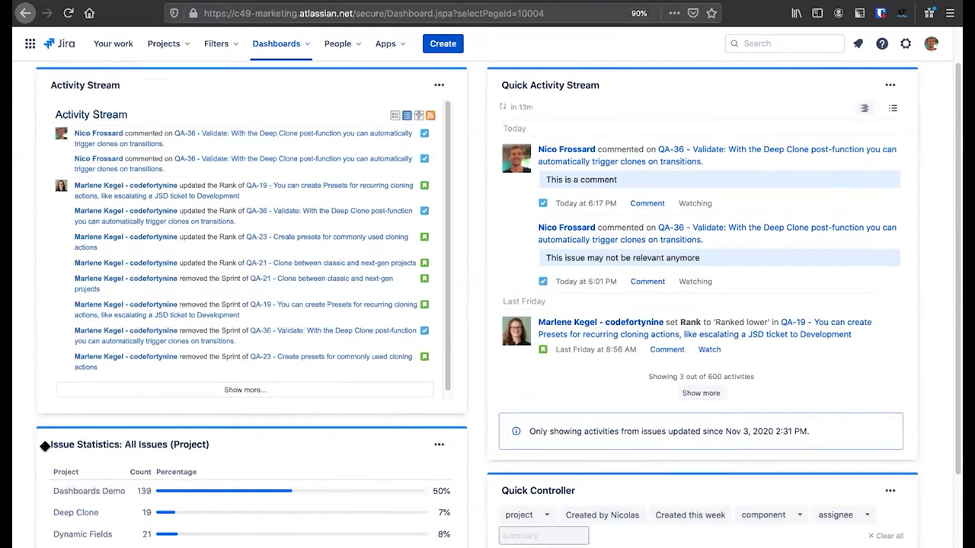
- Expand the Quick Issue Statistics gadget and compare it with the standard Issue Statistics gadget
{"action": "scroll", "coordinate": [297, 439], "scroll_direction": "down", "scroll_amount": 2}
{"action": "scroll", "coordinate": [647, 381], "scroll_direction": "down", "scroll_amount": 2}
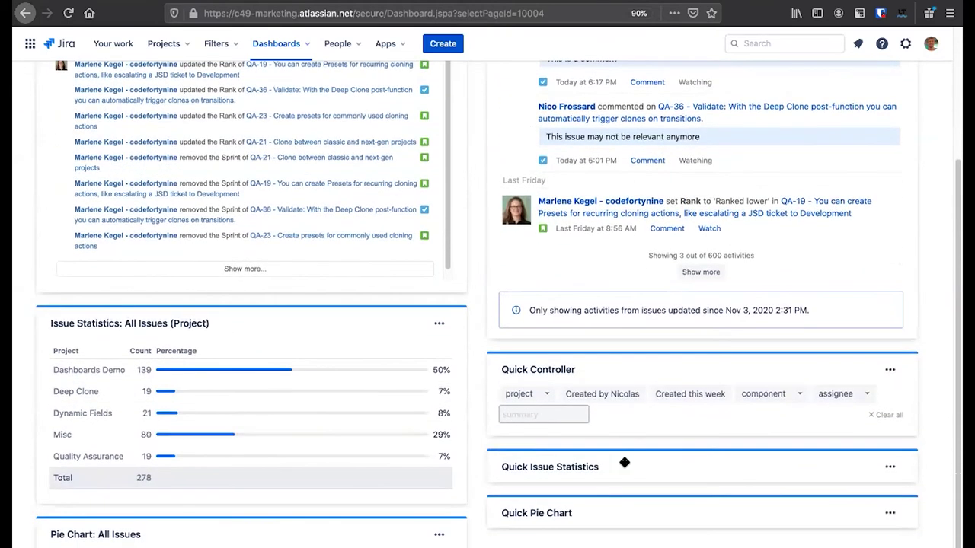
{"action": "scroll", "coordinate": [632, 458], "scroll_direction": "down", "scroll_amount": 3}
{"action": "scroll", "coordinate": [684, 426], "scroll_direction": "up", "scroll_amount": 2}
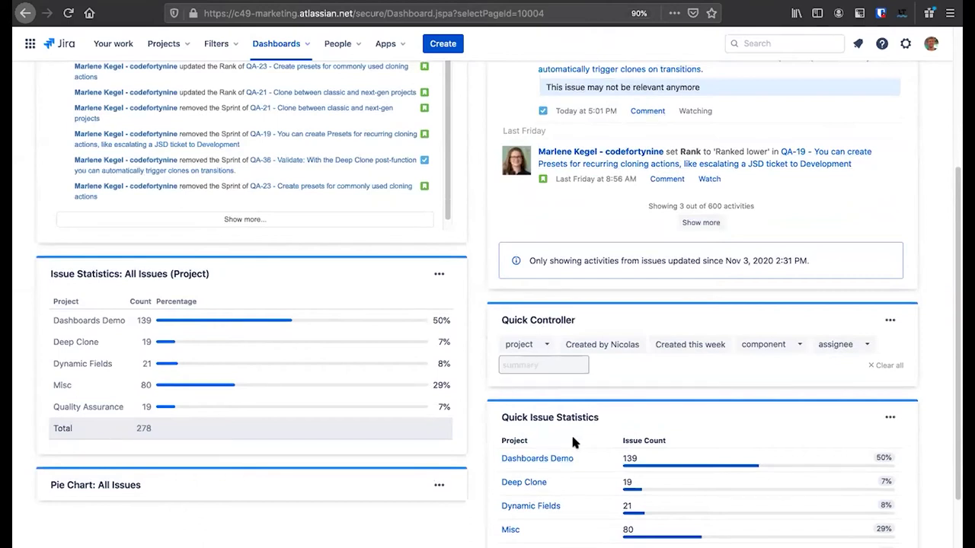
{"action": "scroll", "coordinate": [572, 442], "scroll_direction": "down", "scroll_amount": 2}
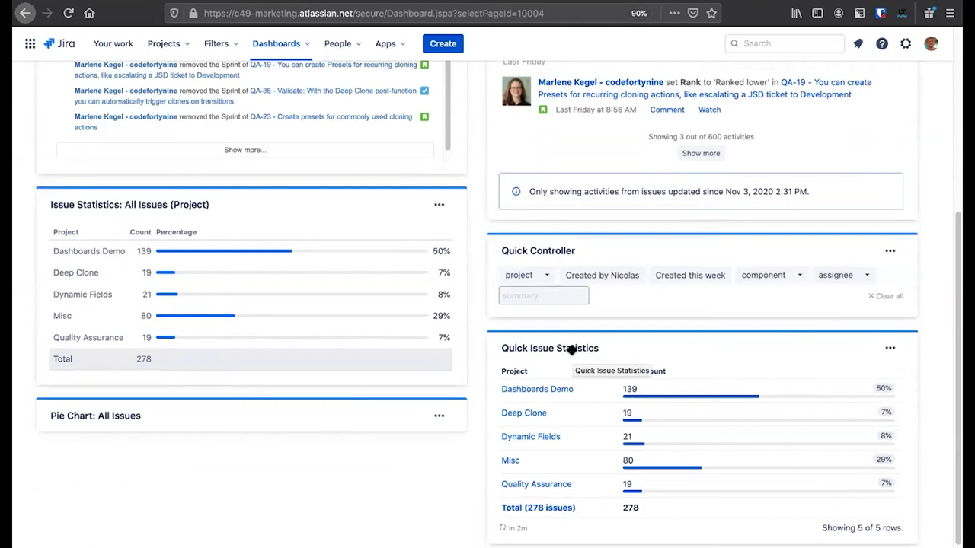
- Filter the Quick gadgets by the summary text validate and review the activity stream and issue statistics
{"action": "left_click", "coordinate": [546, 275]}
{"action": "left_click", "coordinate": [545, 279]}
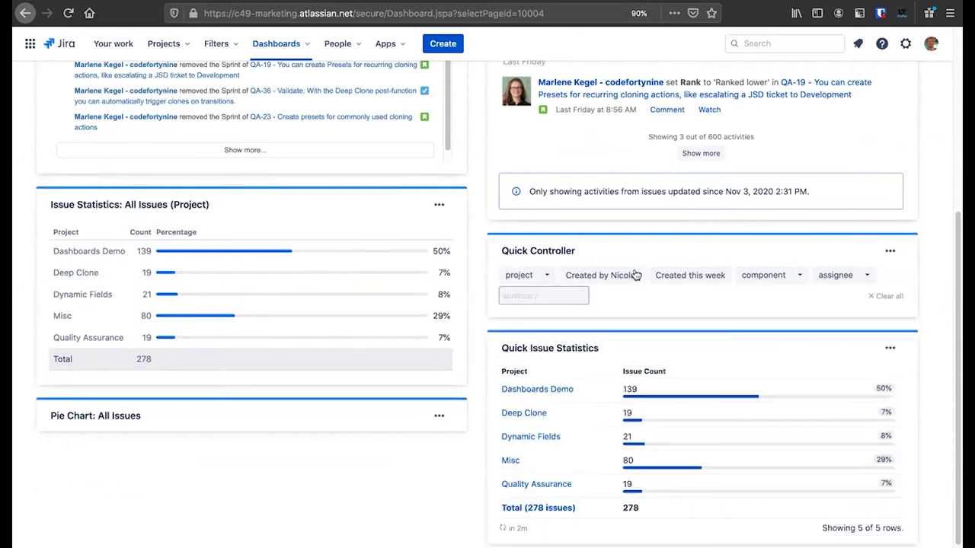
{"action": "left_click", "coordinate": [552, 295]}
{"action": "type", "text": "su"}
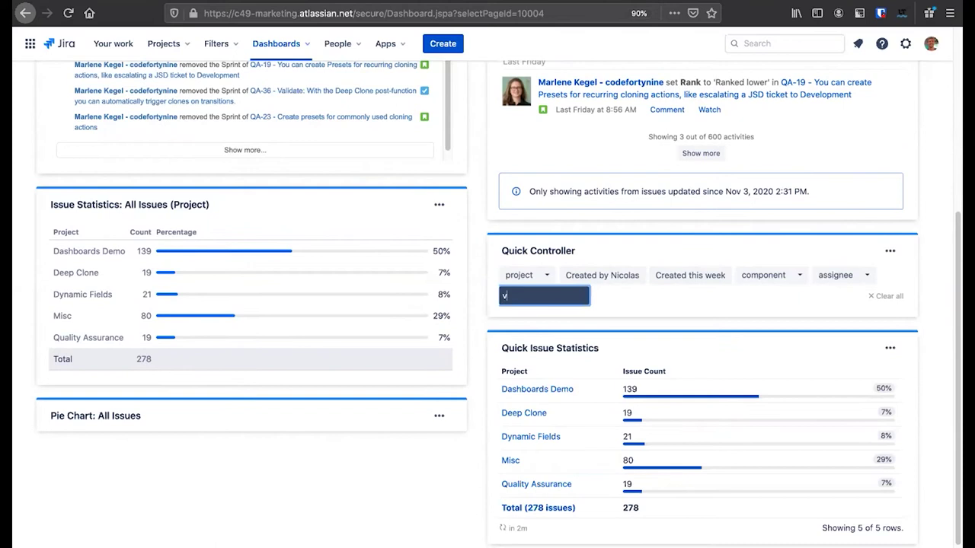
{"action": "left_click", "coordinate": [665, 285]}
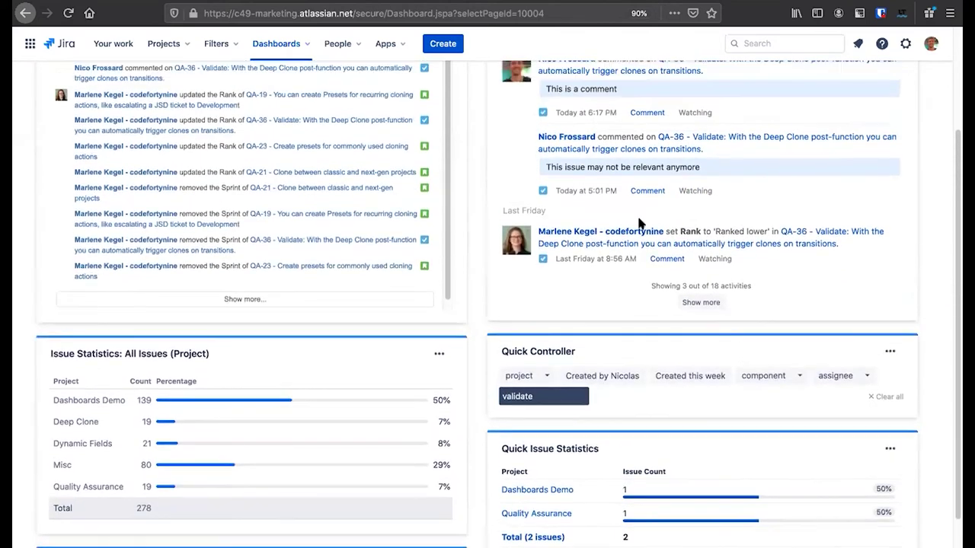
{"action": "scroll", "coordinate": [724, 129], "scroll_direction": "up", "scroll_amount": 1}
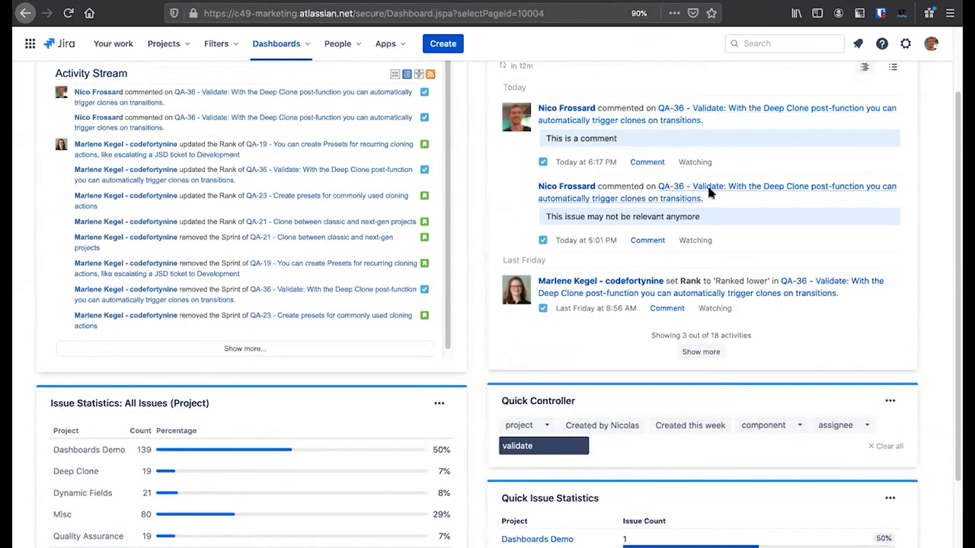
{"action": "scroll", "coordinate": [579, 434], "scroll_direction": "down", "scroll_amount": 2}
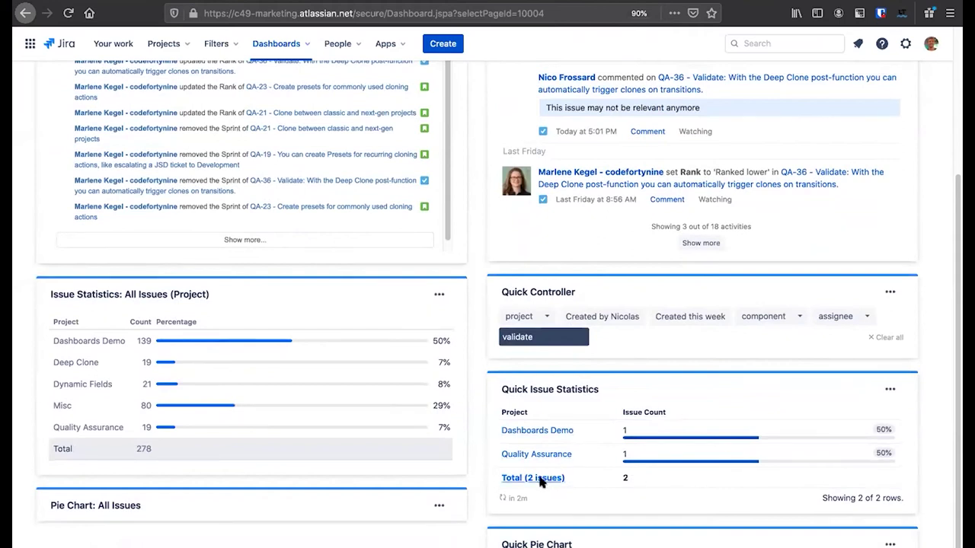
- Clear the text from the Quick Controller's summary filter and review the Quick Activity Stream
{"action": "double_click", "coordinate": [525, 338]}
{"action": "key", "text": "BackSpace"}
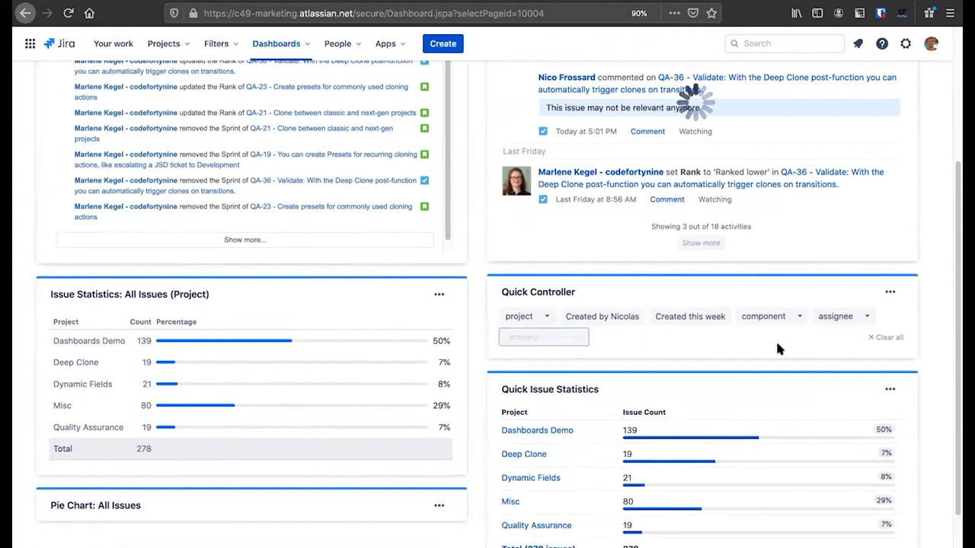
{"action": "scroll", "coordinate": [565, 385], "scroll_direction": "down", "scroll_amount": 1}
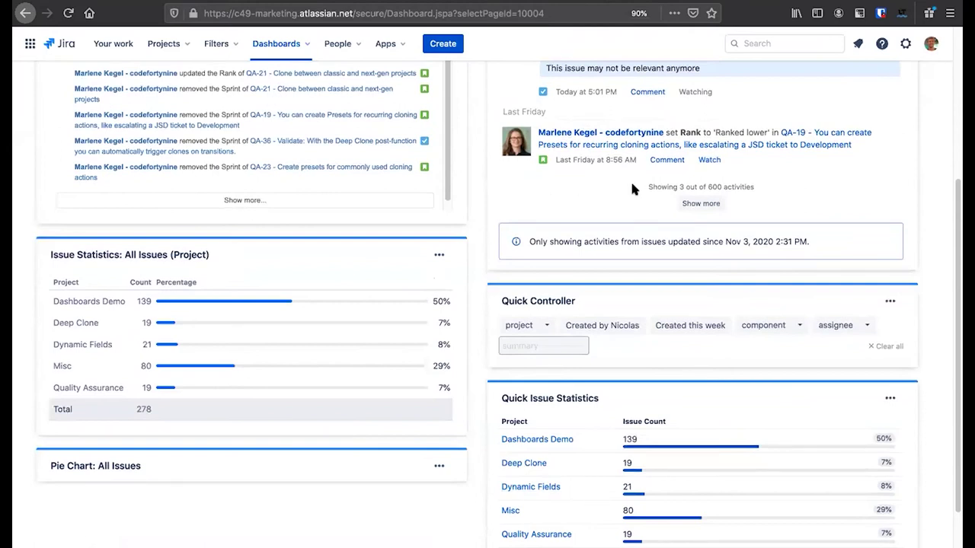
{"action": "scroll", "coordinate": [633, 180], "scroll_direction": "up", "scroll_amount": 2}
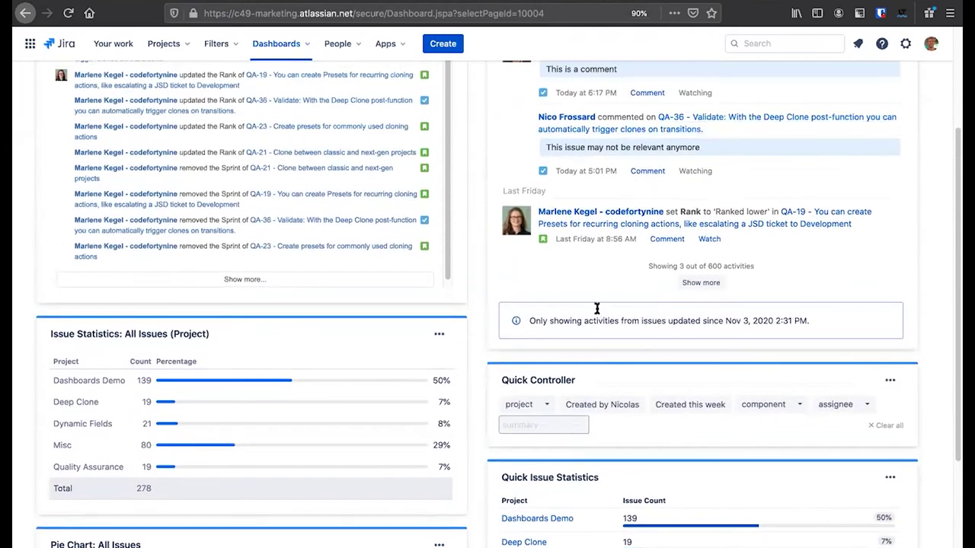
- Filter the Quick gadgets to a single assignee with the Quick Controller's assignee filter
{"action": "scroll", "coordinate": [597, 308], "scroll_direction": "down", "scroll_amount": 3}
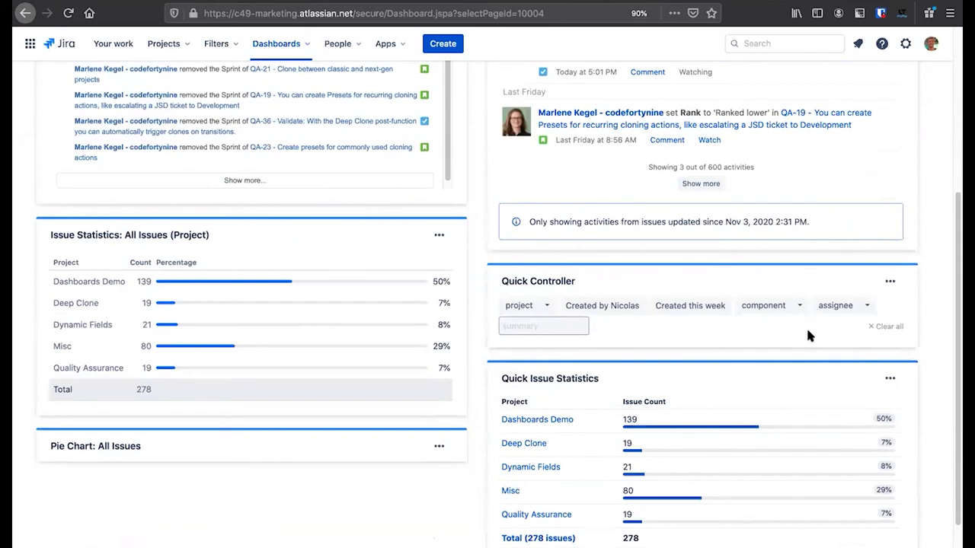
{"action": "scroll", "coordinate": [808, 346], "scroll_direction": "down", "scroll_amount": 2}
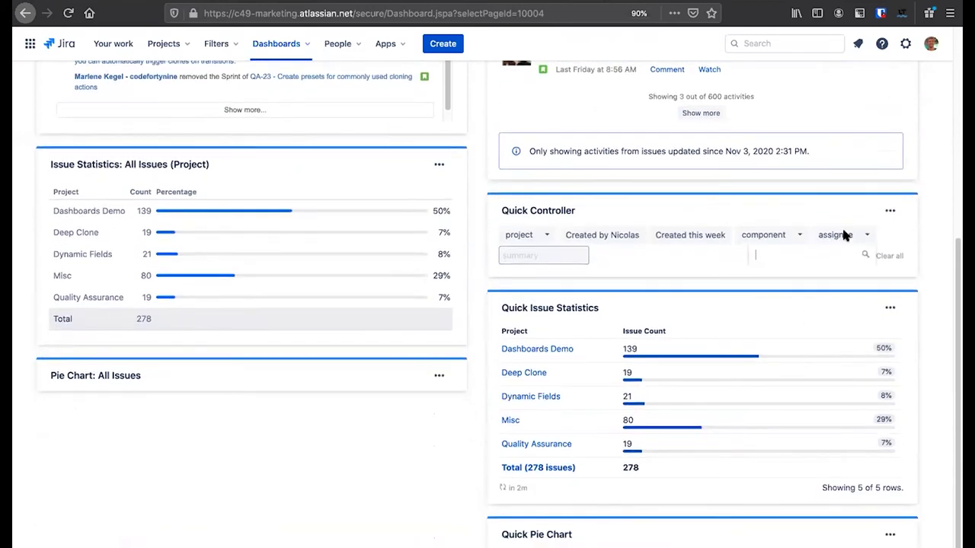
{"action": "left_click", "coordinate": [841, 235]}
{"action": "left_click", "coordinate": [822, 237]}
{"action": "type", "text": "nic"}
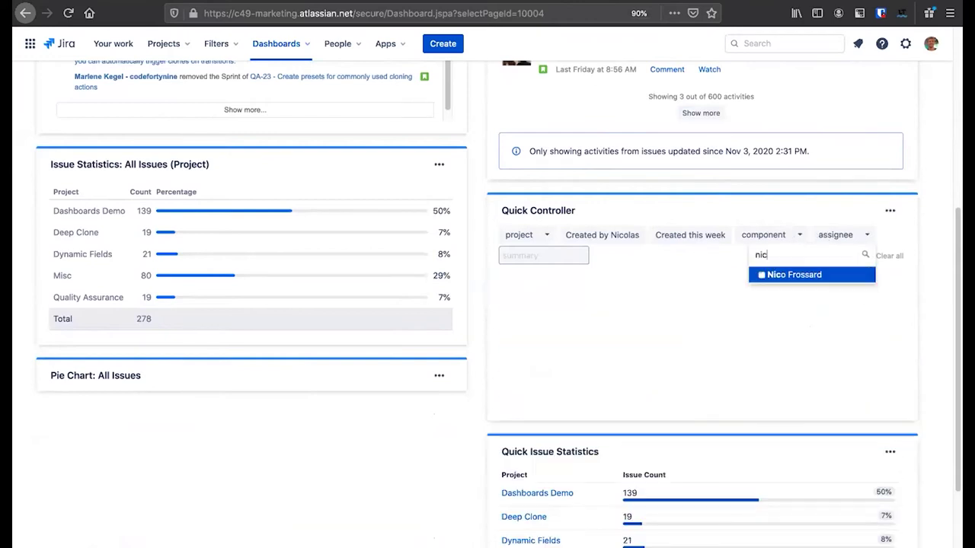
{"action": "left_click", "coordinate": [763, 276]}
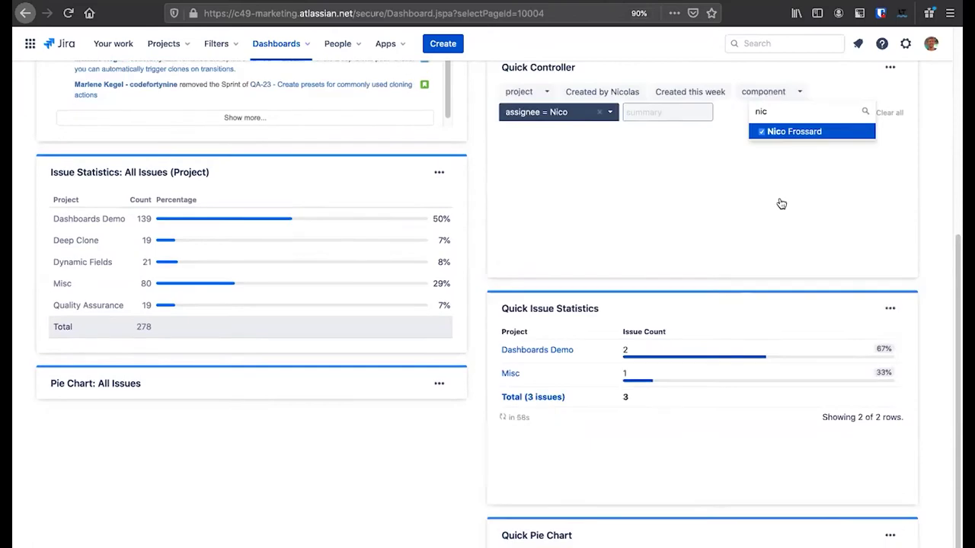
{"action": "left_click", "coordinate": [873, 163]}
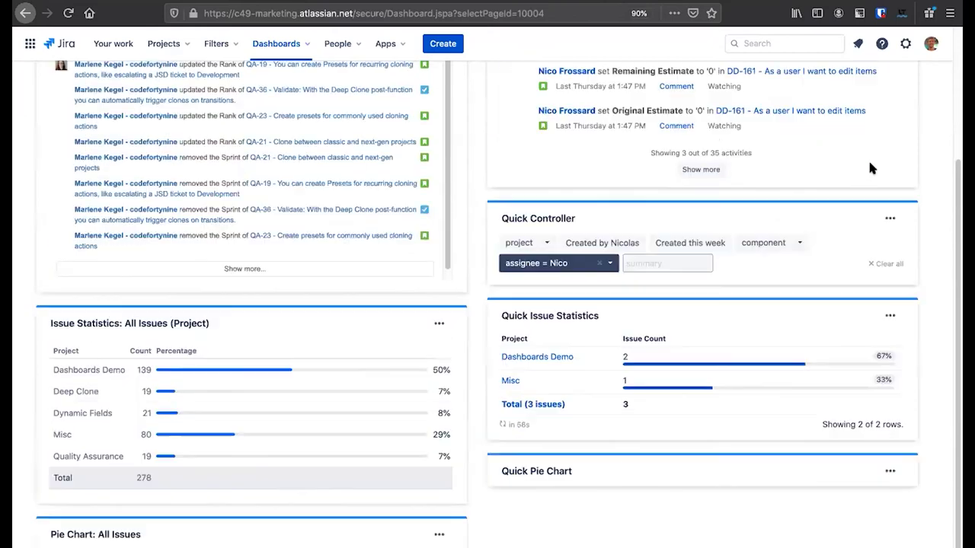
- Expand the Quick Pie Chart gadget and examine its assignee breakdown against the filtered Quick Issue Statistics
{"action": "scroll", "coordinate": [721, 425], "scroll_direction": "up", "scroll_amount": 1}
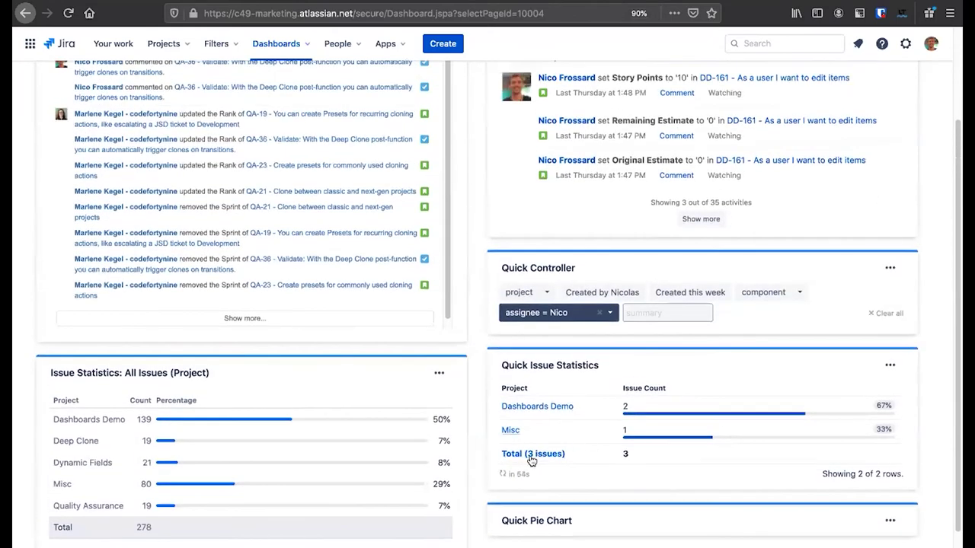
{"action": "scroll", "coordinate": [565, 468], "scroll_direction": "down", "scroll_amount": 1}
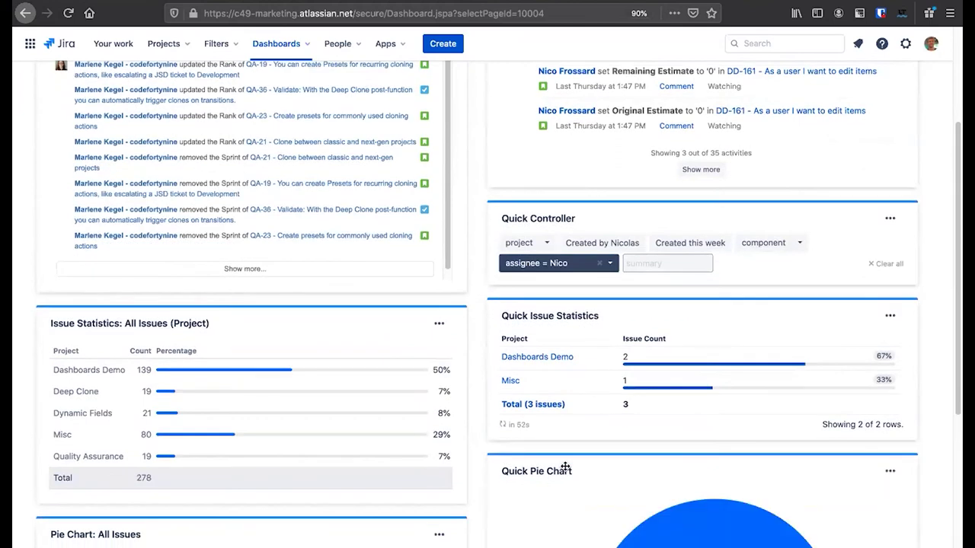
{"action": "scroll", "coordinate": [632, 450], "scroll_direction": "down", "scroll_amount": 1}
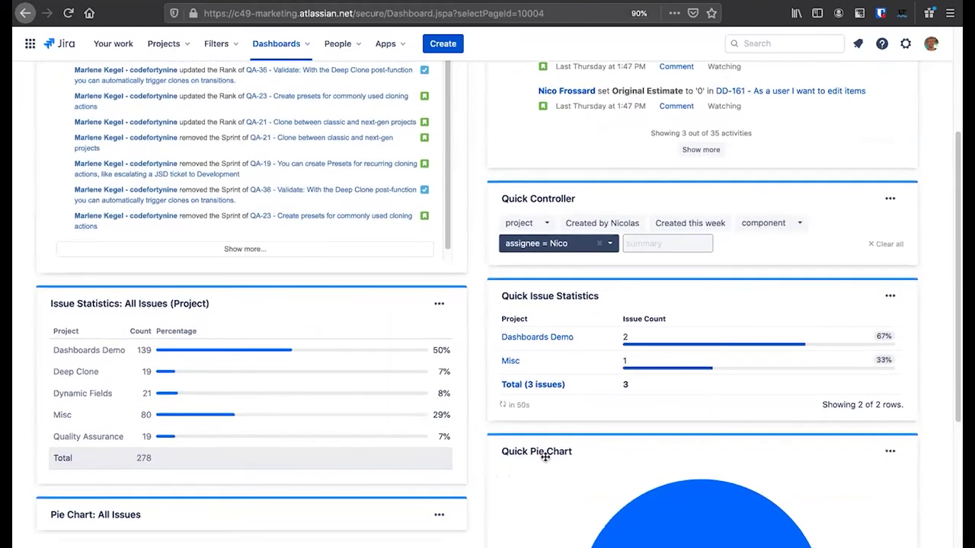
{"action": "scroll", "coordinate": [570, 450], "scroll_direction": "down", "scroll_amount": 2}
{"action": "scroll", "coordinate": [594, 446], "scroll_direction": "down", "scroll_amount": 2}
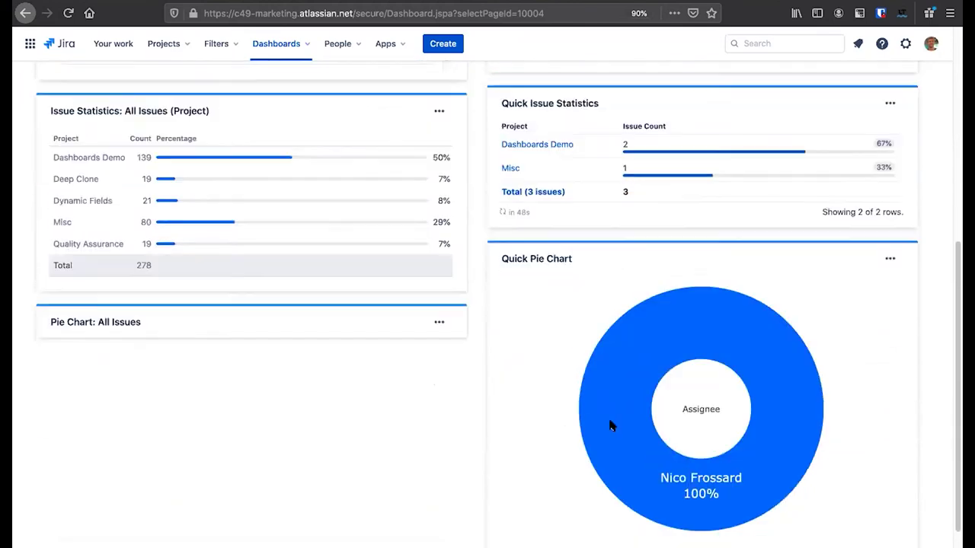
{"action": "mouse_move", "coordinate": [626, 398]}
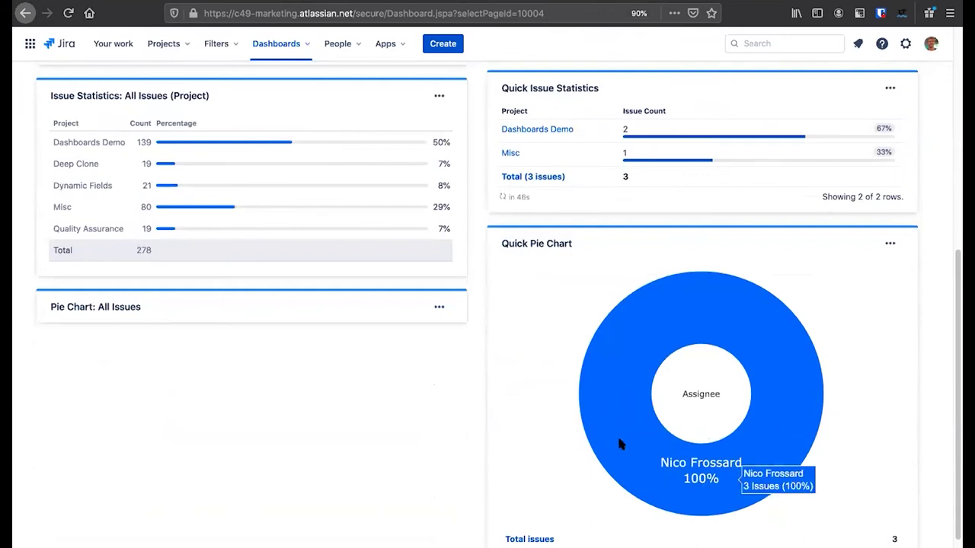
{"action": "scroll", "coordinate": [675, 497], "scroll_direction": "up", "scroll_amount": 1}
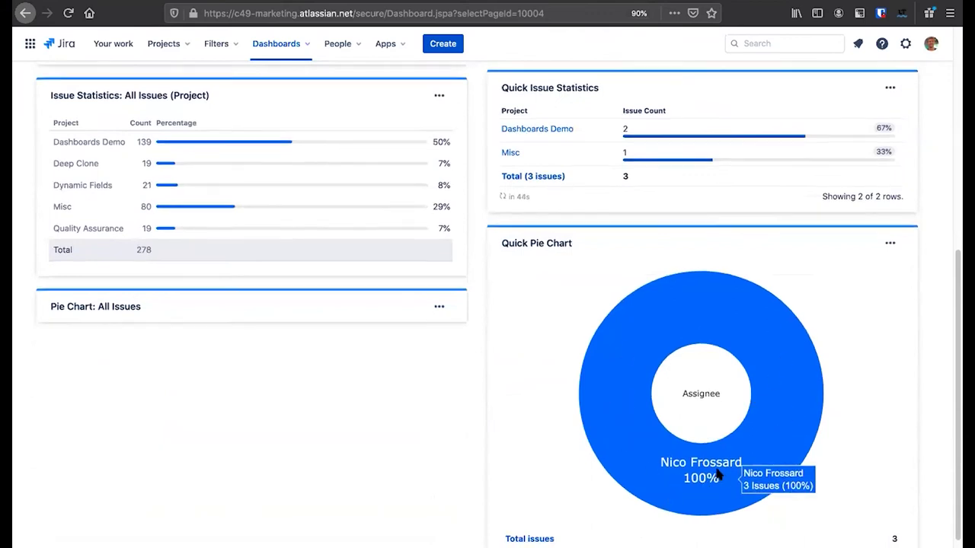
{"action": "scroll", "coordinate": [716, 472], "scroll_direction": "up", "scroll_amount": 4}
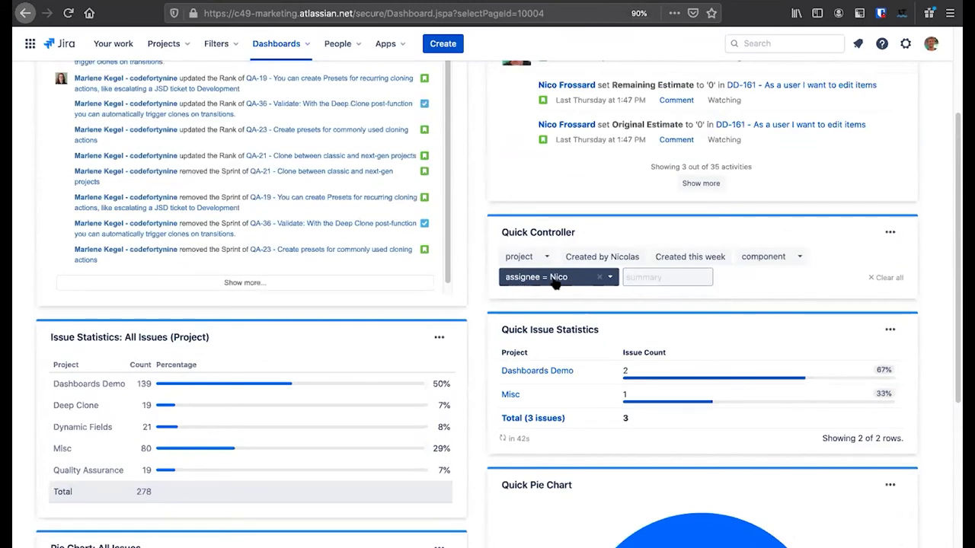
{"action": "scroll", "coordinate": [716, 453], "scroll_direction": "down", "scroll_amount": 5}
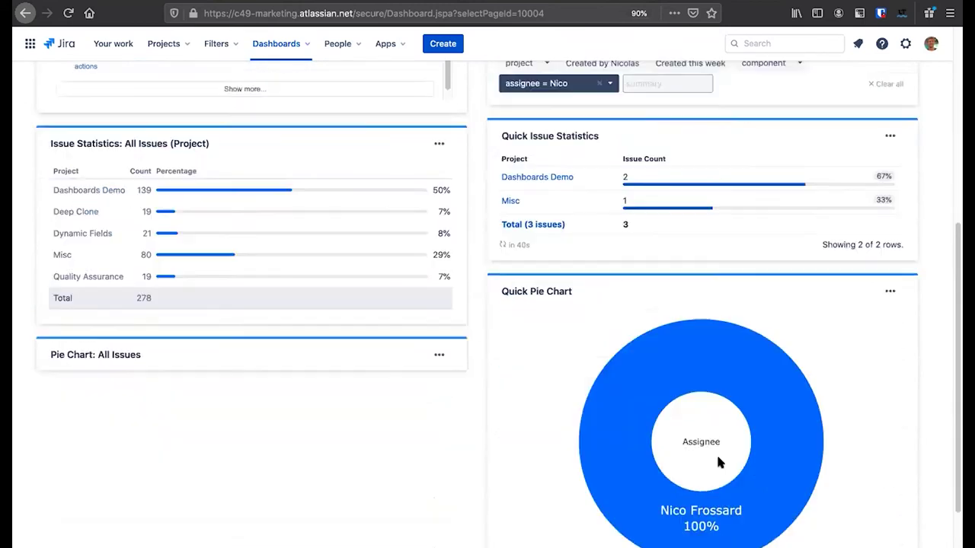
{"action": "mouse_move", "coordinate": [639, 316]}
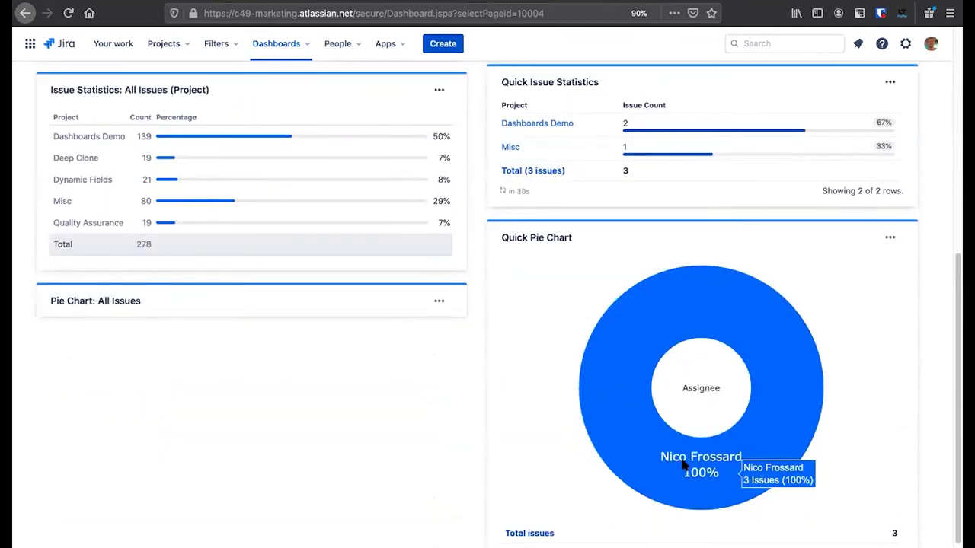
- Remove the assignee filter from the Quick Controller and review the Quick Pie Chart, Quick Issue Statistics and Quick Activity Stream
{"action": "scroll", "coordinate": [684, 465], "scroll_direction": "up", "scroll_amount": 5}
{"action": "left_click", "coordinate": [597, 259]}
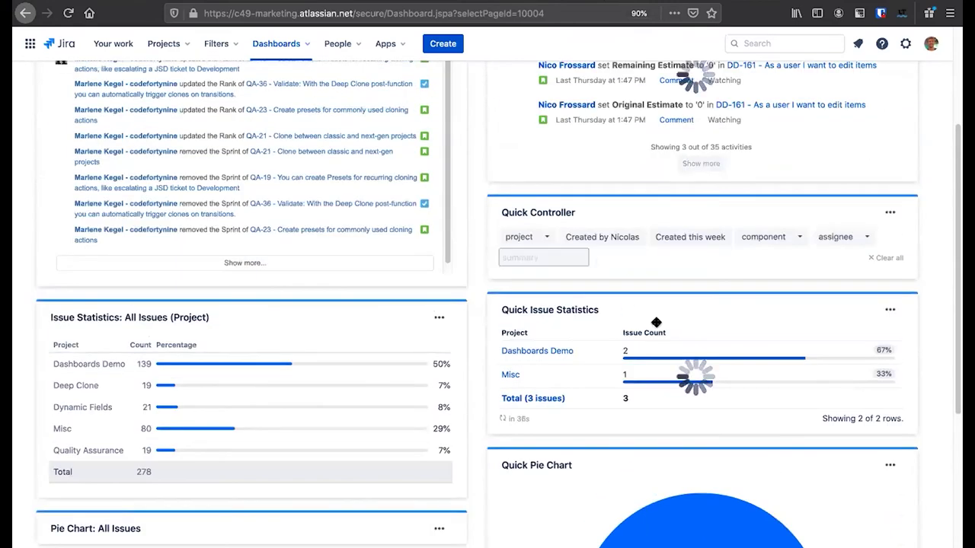
{"action": "scroll", "coordinate": [659, 326], "scroll_direction": "down", "scroll_amount": 4}
{"action": "mouse_move", "coordinate": [646, 503]}
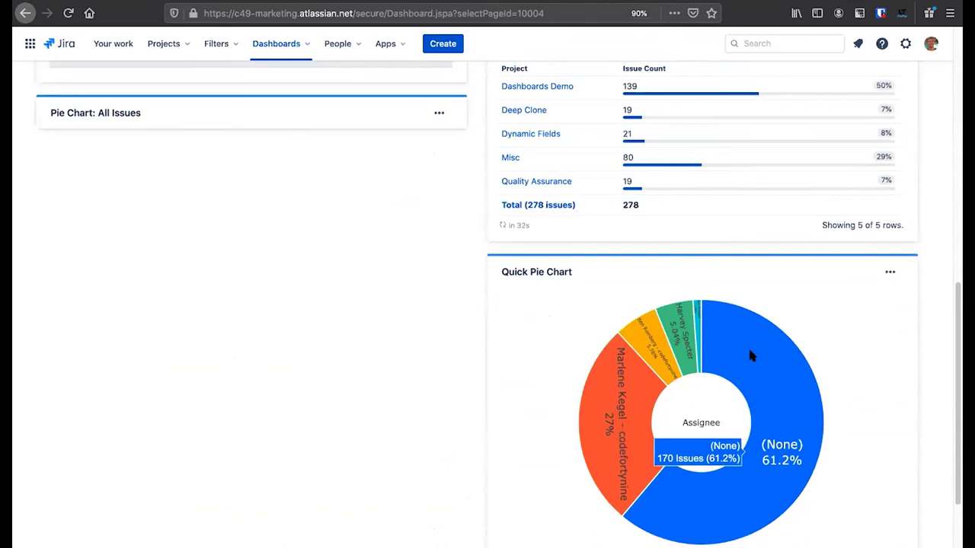
{"action": "scroll", "coordinate": [751, 352], "scroll_direction": "up", "scroll_amount": 3}
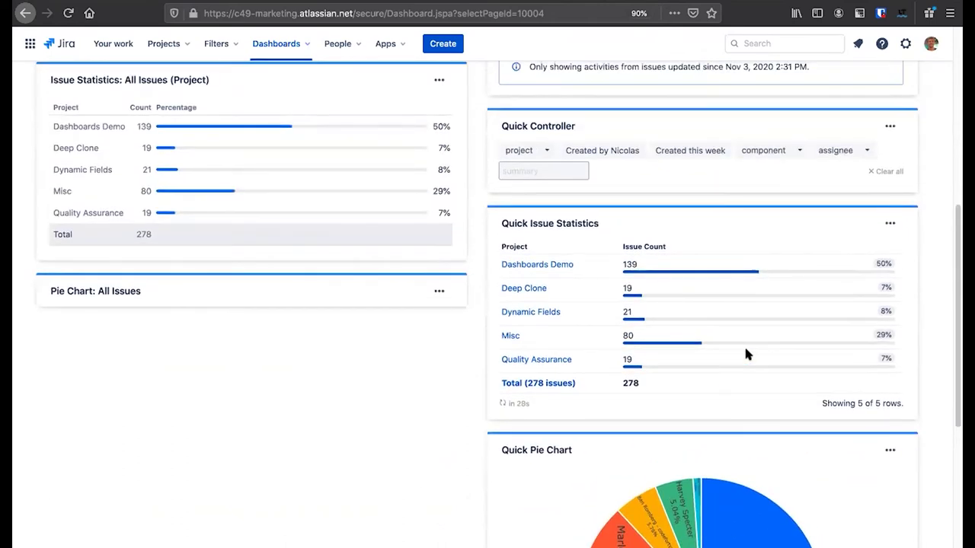
{"action": "scroll", "coordinate": [745, 352], "scroll_direction": "up", "scroll_amount": 6}
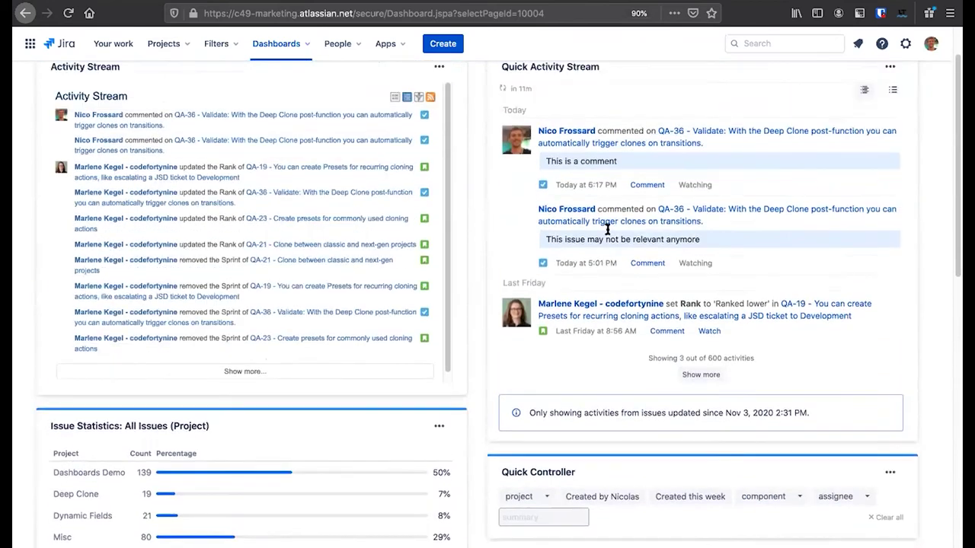
{"action": "scroll", "coordinate": [607, 229], "scroll_direction": "up", "scroll_amount": 1}
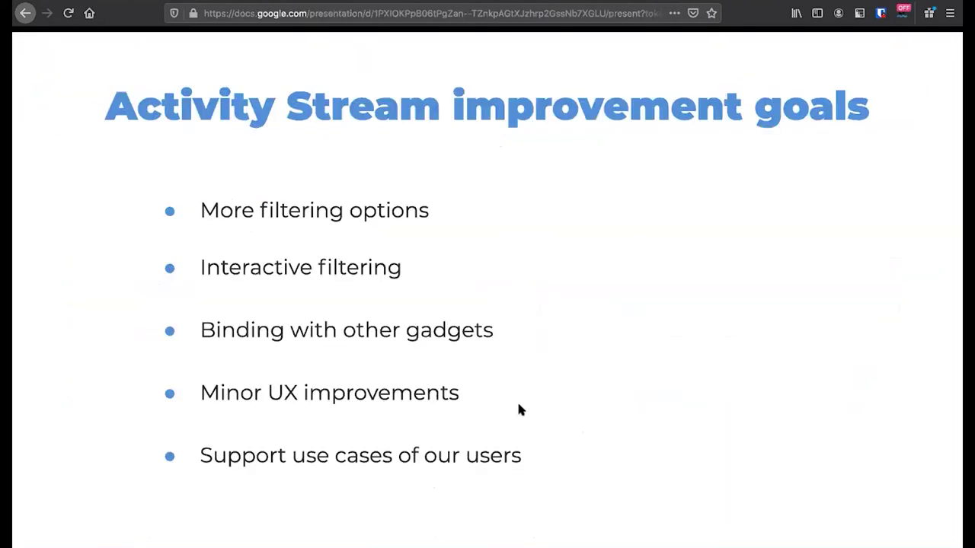
{"action": "left_click", "coordinate": [518, 410]}
{"action": "left_click", "coordinate": [458, 533]}
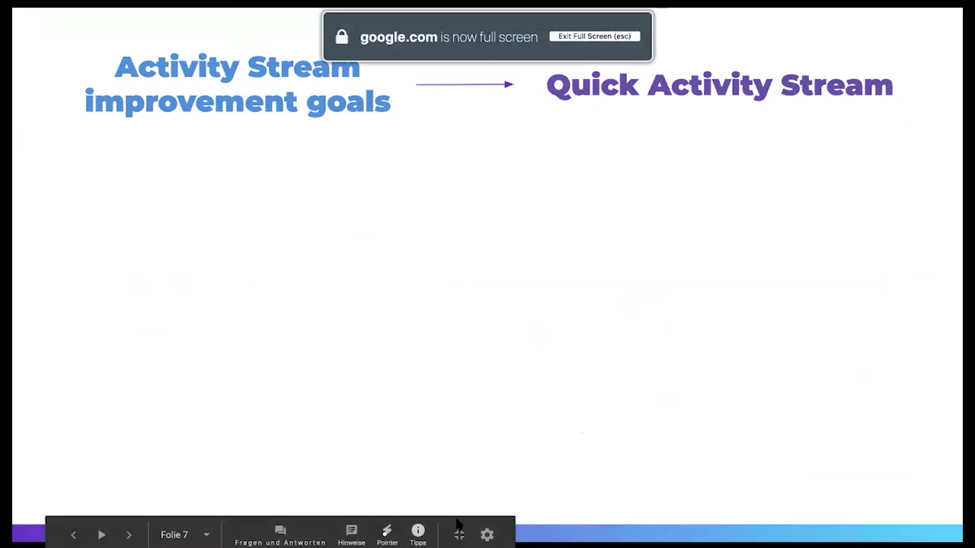
{"action": "key", "text": "Right"}
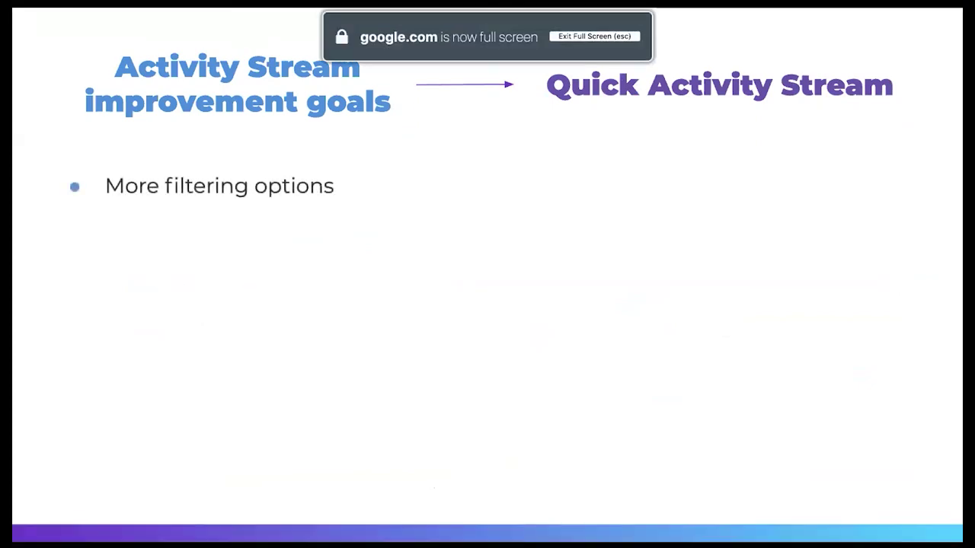
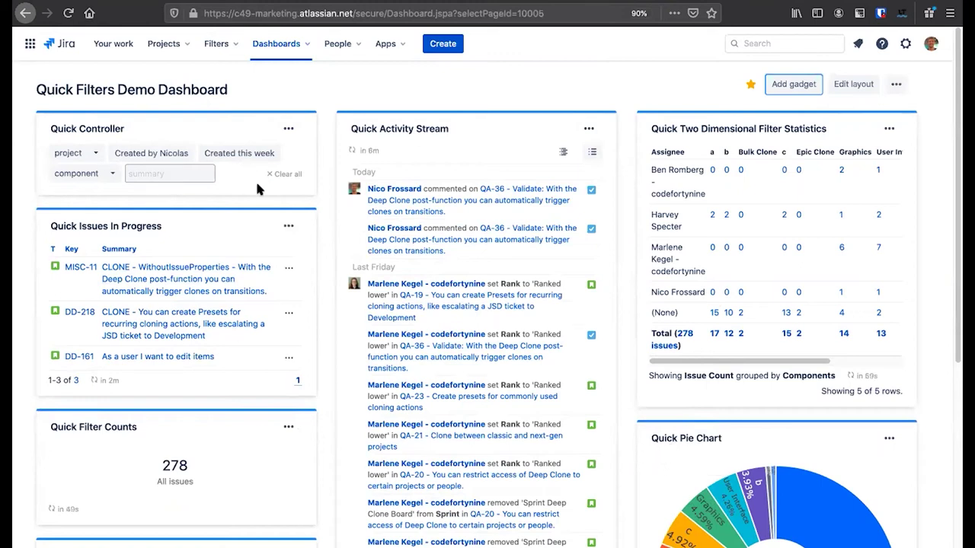
- Filter the Quick Filters Demo Dashboard by the project Dashboards Demo (DD) and review the Quick gadgets
{"action": "left_click", "coordinate": [90, 153]}
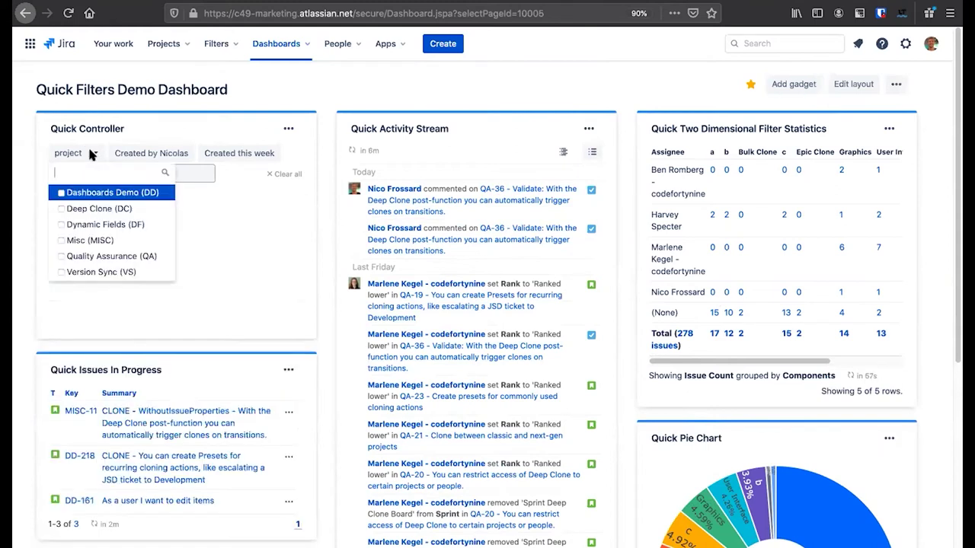
{"action": "left_click", "coordinate": [112, 193]}
{"action": "left_click", "coordinate": [162, 152]}
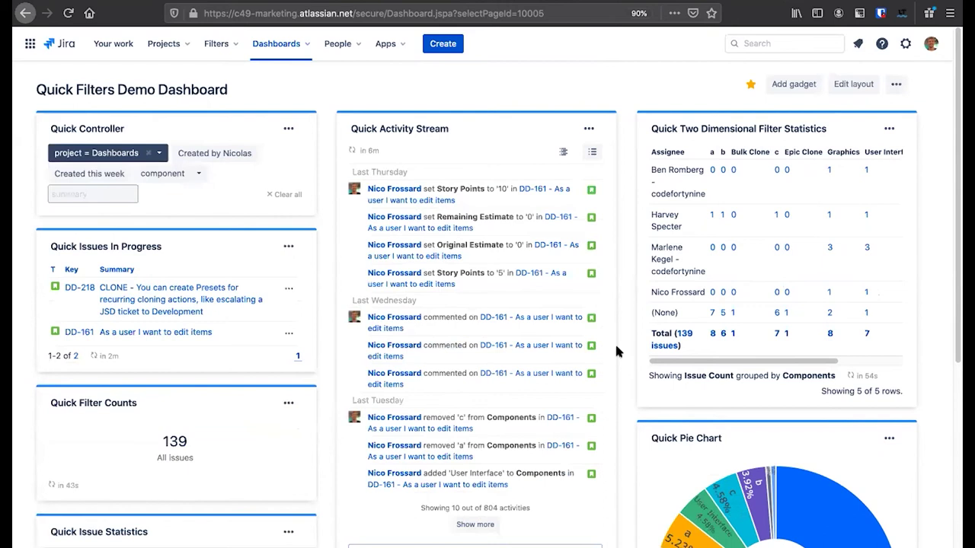
{"action": "scroll", "coordinate": [431, 230], "scroll_direction": "down", "scroll_amount": 4}
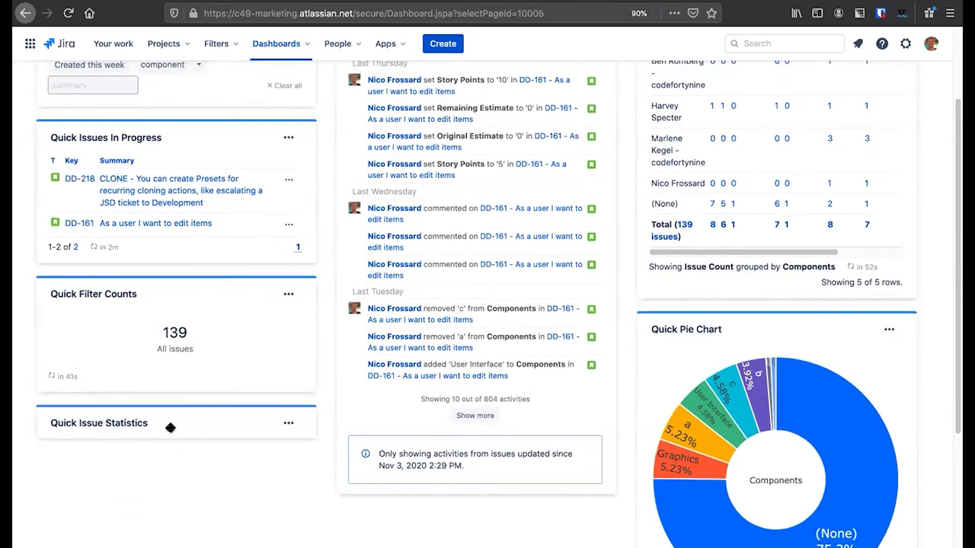
{"action": "scroll", "coordinate": [573, 417], "scroll_direction": "up", "scroll_amount": 2}
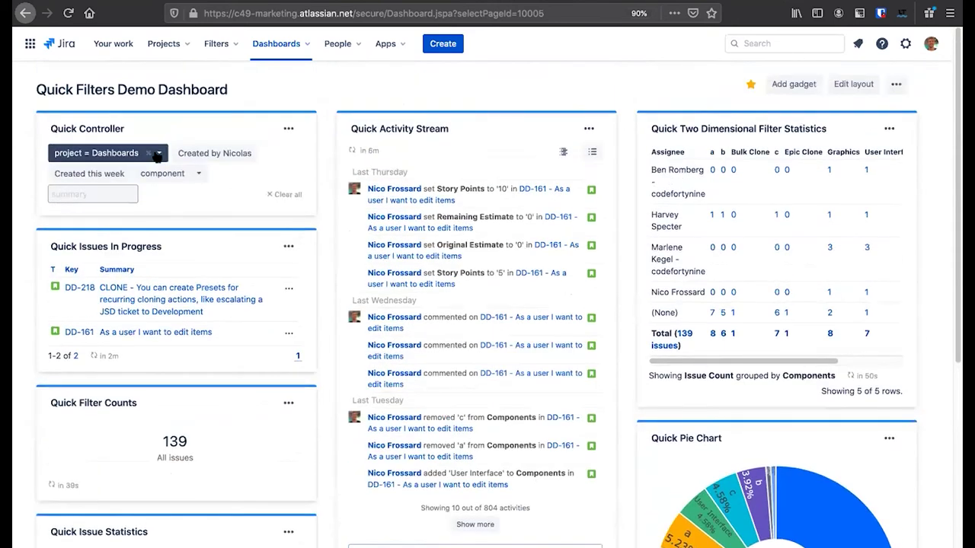
- Remove the project filter from the Quick Controller and try the Created this week filter on and off
{"action": "left_click", "coordinate": [156, 157]}
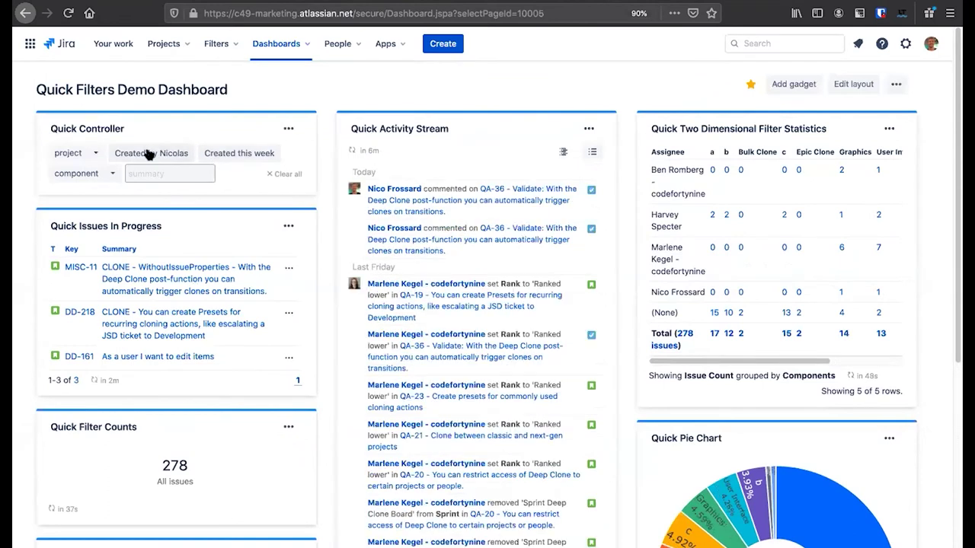
{"action": "left_click", "coordinate": [255, 156]}
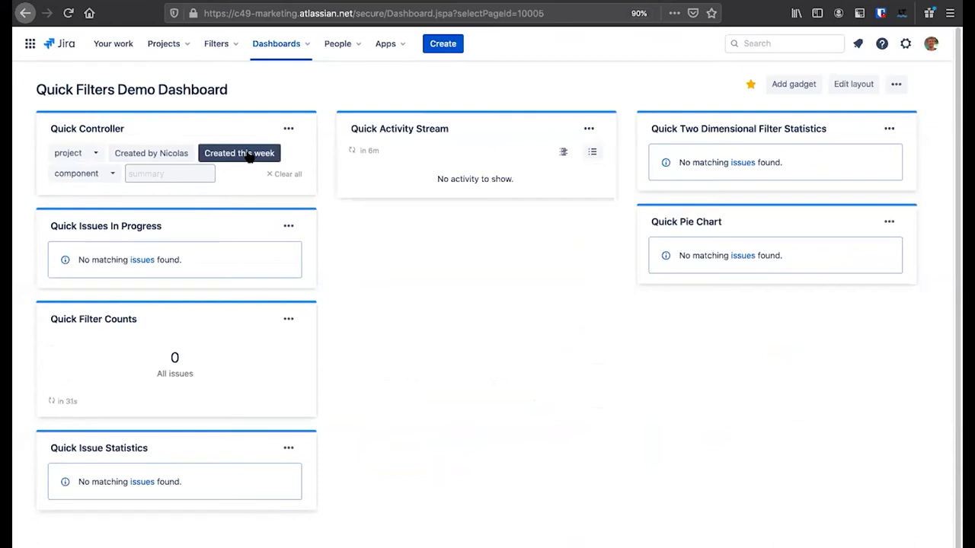
{"action": "left_click", "coordinate": [247, 154]}
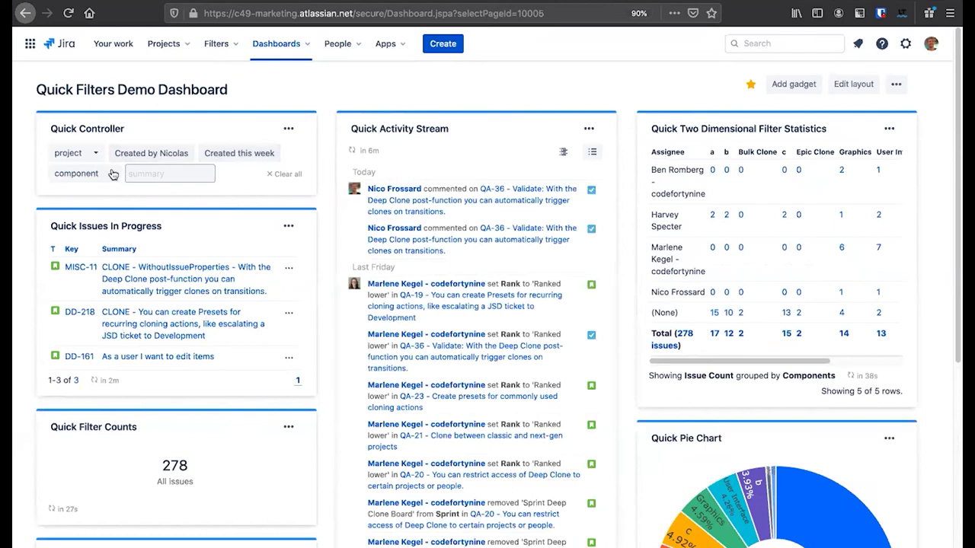
- Filter the dashboard by the User Interface component and review the activity stream, filter statistics and pie chart
{"action": "left_click", "coordinate": [80, 174]}
{"action": "left_click", "coordinate": [90, 319]}
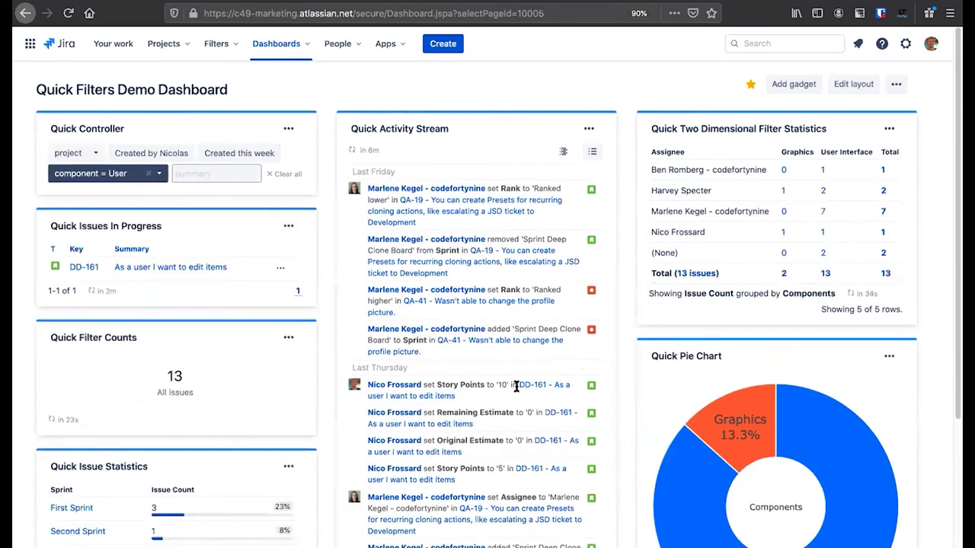
{"action": "scroll", "coordinate": [245, 379], "scroll_direction": "down", "scroll_amount": 1}
{"action": "scroll", "coordinate": [246, 382], "scroll_direction": "down", "scroll_amount": 1}
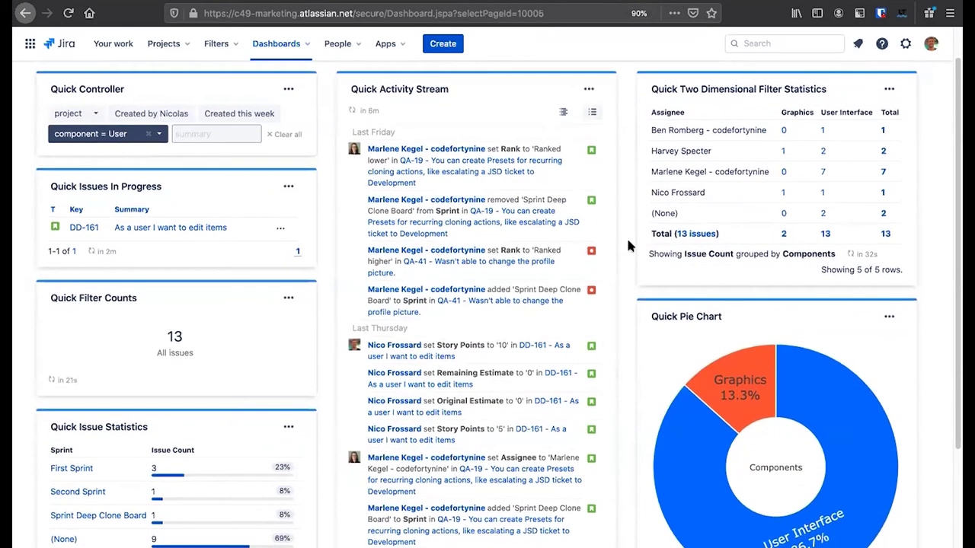
{"action": "scroll", "coordinate": [249, 425], "scroll_direction": "down", "scroll_amount": 1}
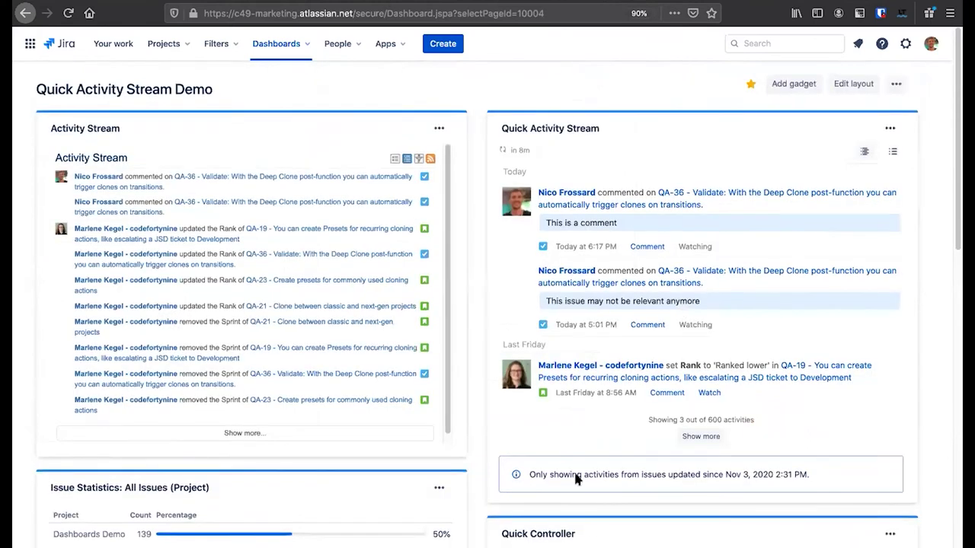
- Compare the Issue Statistics: All Issues (Project) gadget with Quick Issue Statistics on the Quick Activity Stream Demo dashboard
{"action": "scroll", "coordinate": [576, 477], "scroll_direction": "down", "scroll_amount": 5}
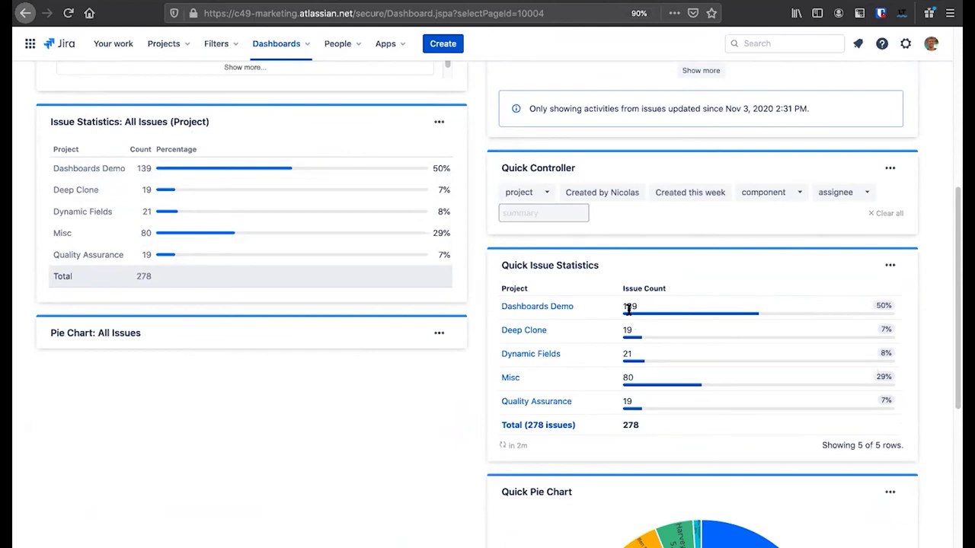
{"action": "left_click_drag", "start_coordinate": [138, 124], "coordinate": [127, 349]}
{"action": "scroll", "coordinate": [131, 341], "scroll_direction": "down", "scroll_amount": 3}
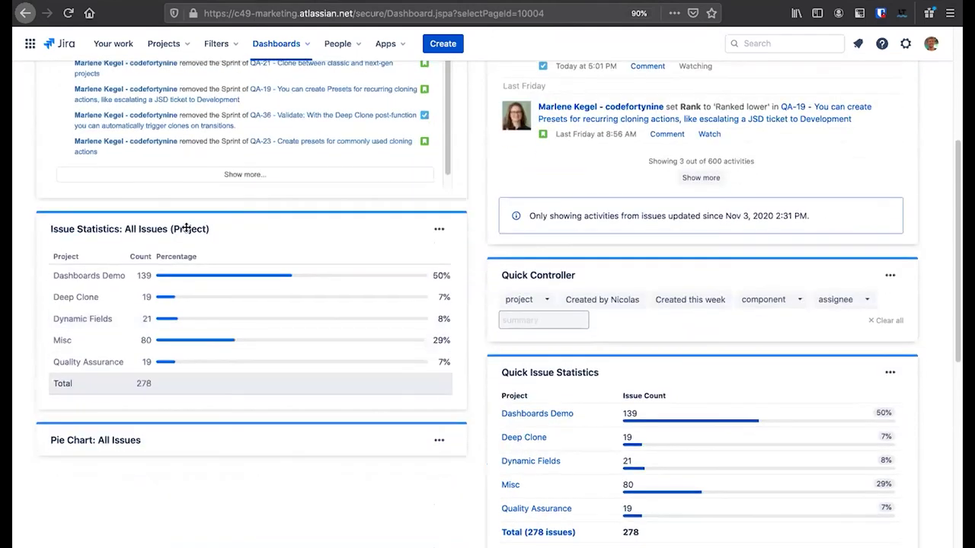
{"action": "scroll", "coordinate": [565, 358], "scroll_direction": "down", "scroll_amount": 3}
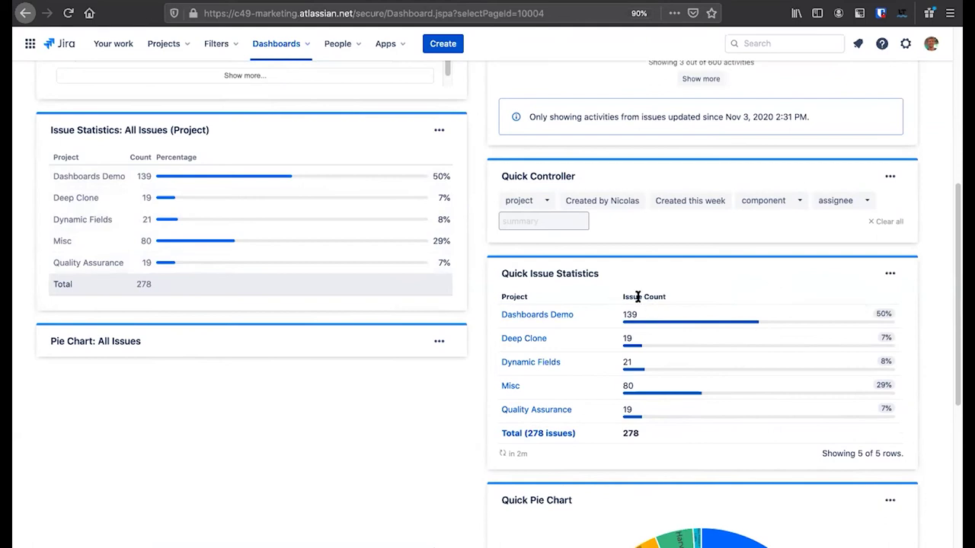
- Open the Quick Issue Statistics gadget's configuration and add Story Points to the values shown
{"action": "left_click_drag", "start_coordinate": [623, 298], "coordinate": [639, 297]}
{"action": "left_click", "coordinate": [518, 297]}
{"action": "left_click", "coordinate": [890, 274]}
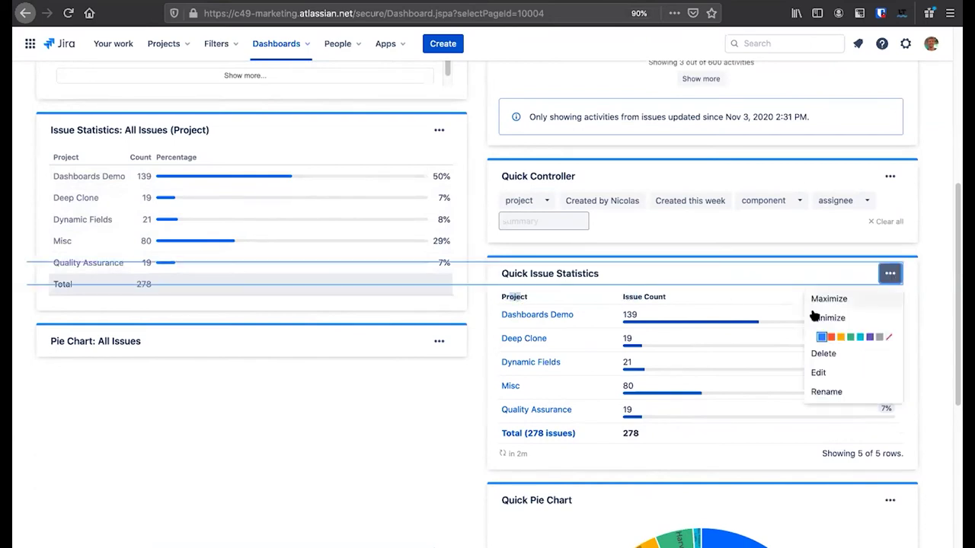
{"action": "left_click", "coordinate": [851, 368]}
{"action": "left_click", "coordinate": [701, 387]}
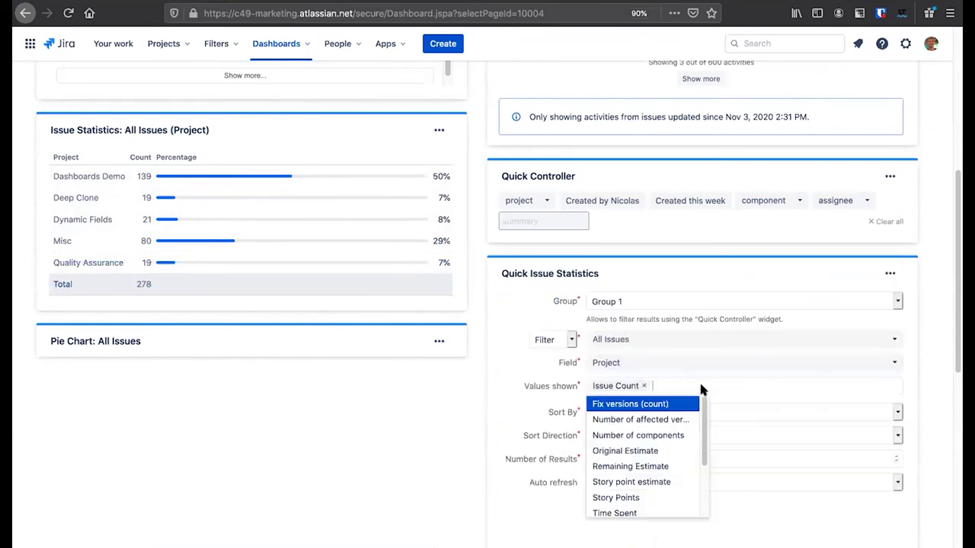
{"action": "type", "text": "story"}
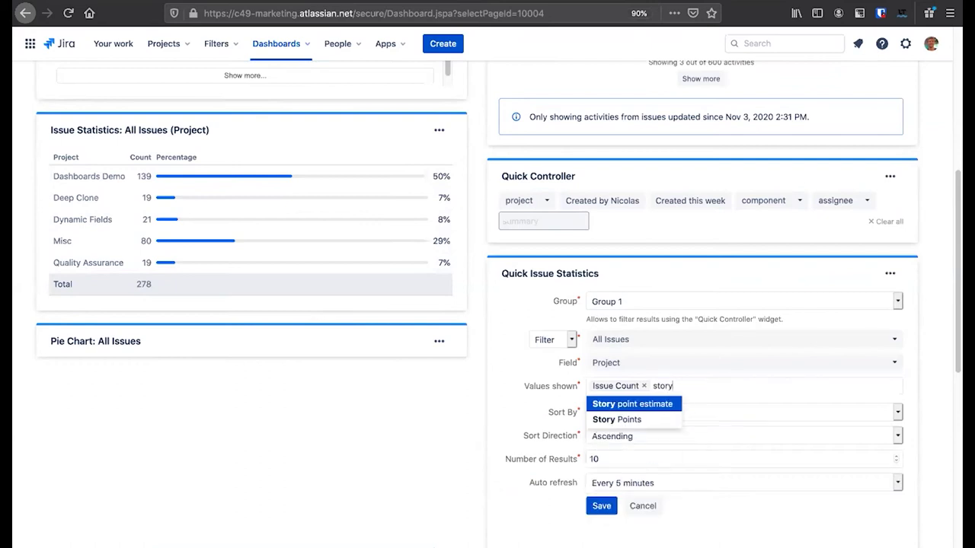
{"action": "left_click", "coordinate": [642, 420]}
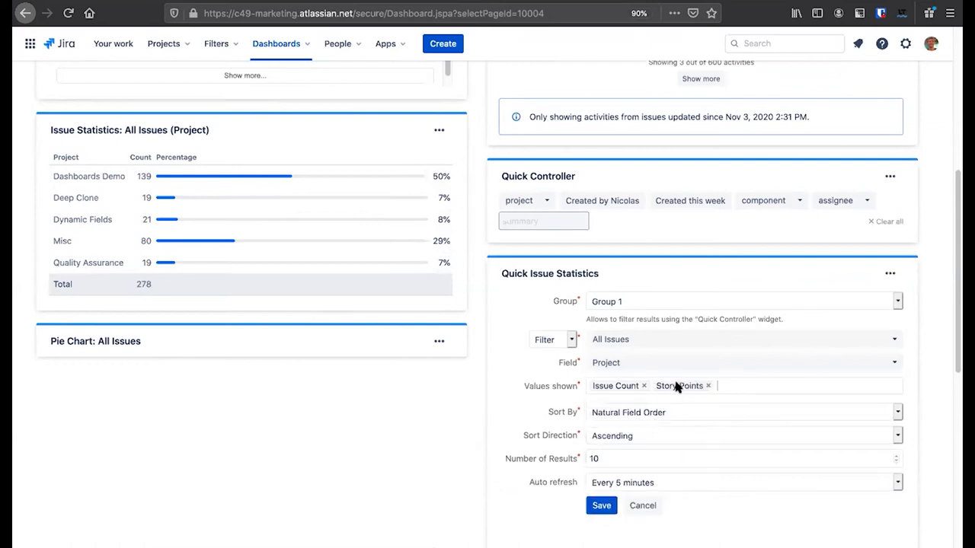
- Add Time Spent to the values shown in Quick Issue Statistics, save the gadget and review its statistics
{"action": "scroll", "coordinate": [742, 383], "scroll_direction": "down", "scroll_amount": 1}
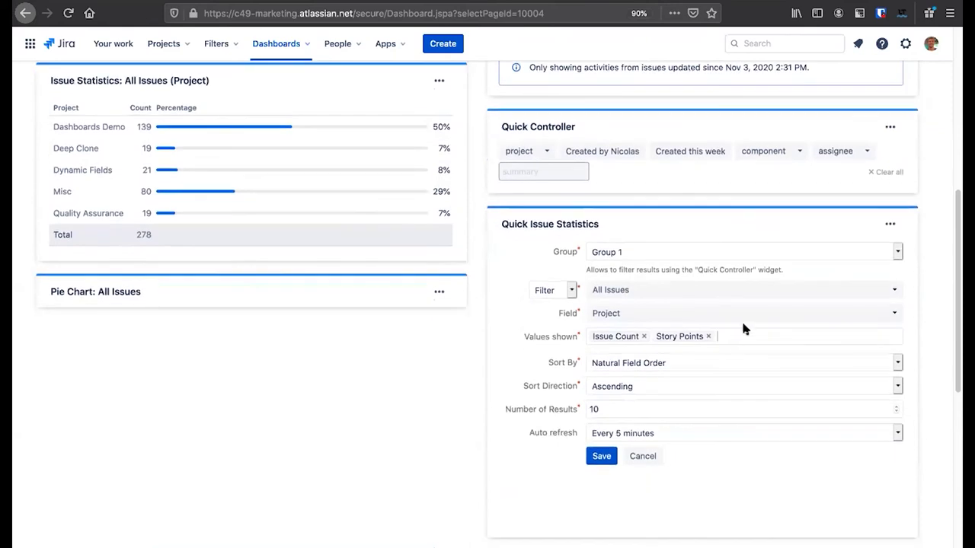
{"action": "left_click", "coordinate": [744, 330]}
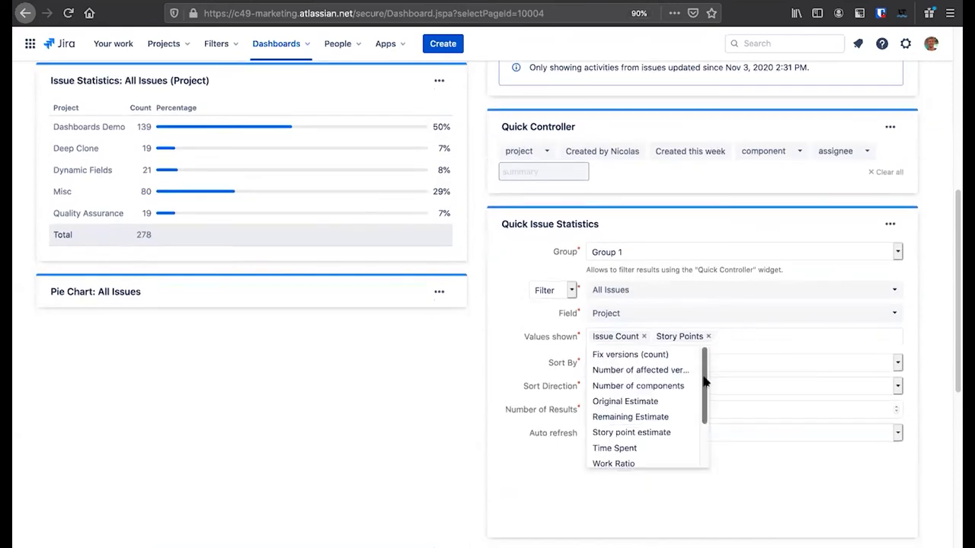
{"action": "scroll", "coordinate": [698, 379], "scroll_direction": "down", "scroll_amount": 3}
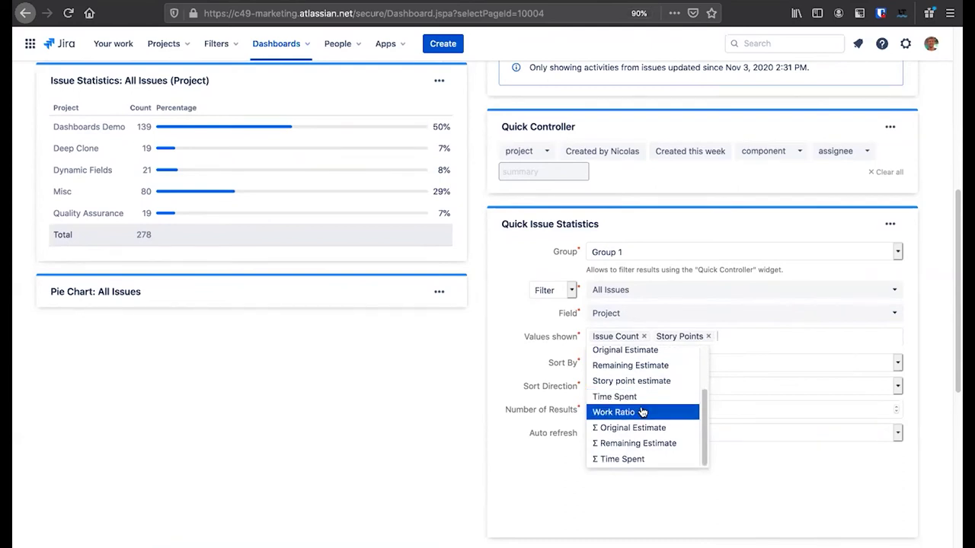
{"action": "scroll", "coordinate": [636, 388], "scroll_direction": "up", "scroll_amount": 2}
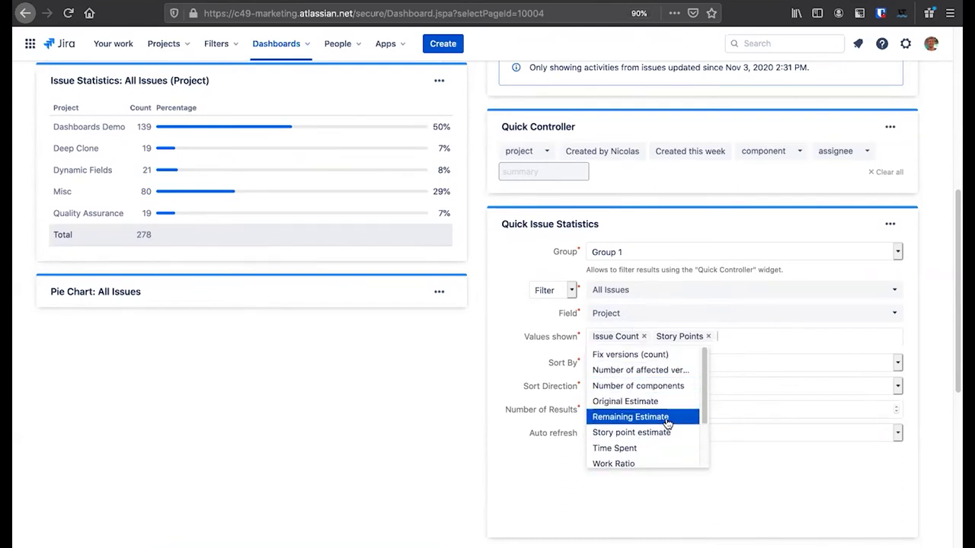
{"action": "scroll", "coordinate": [666, 416], "scroll_direction": "down", "scroll_amount": 2}
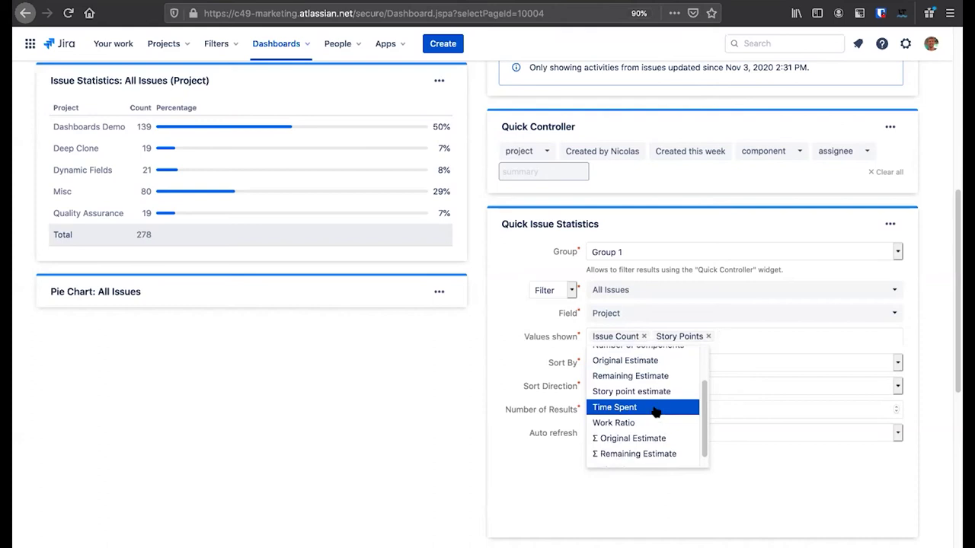
{"action": "left_click", "coordinate": [614, 408]}
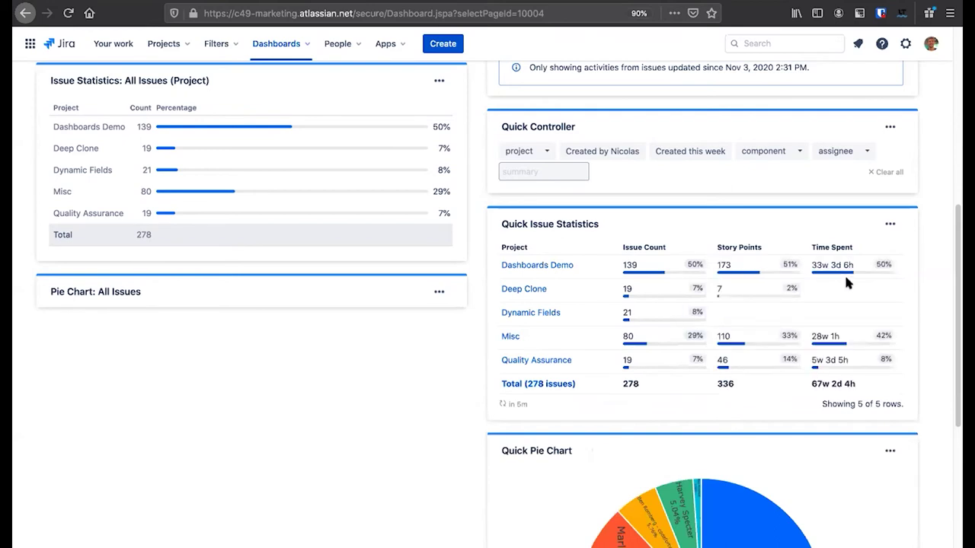
{"action": "scroll", "coordinate": [876, 331], "scroll_direction": "up", "scroll_amount": 3}
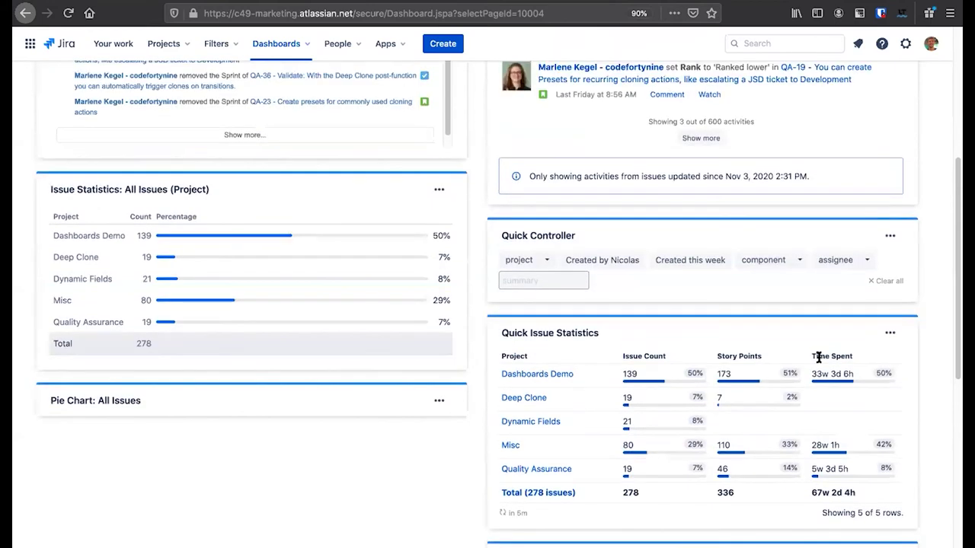
{"action": "scroll", "coordinate": [819, 352], "scroll_direction": "down", "scroll_amount": 1}
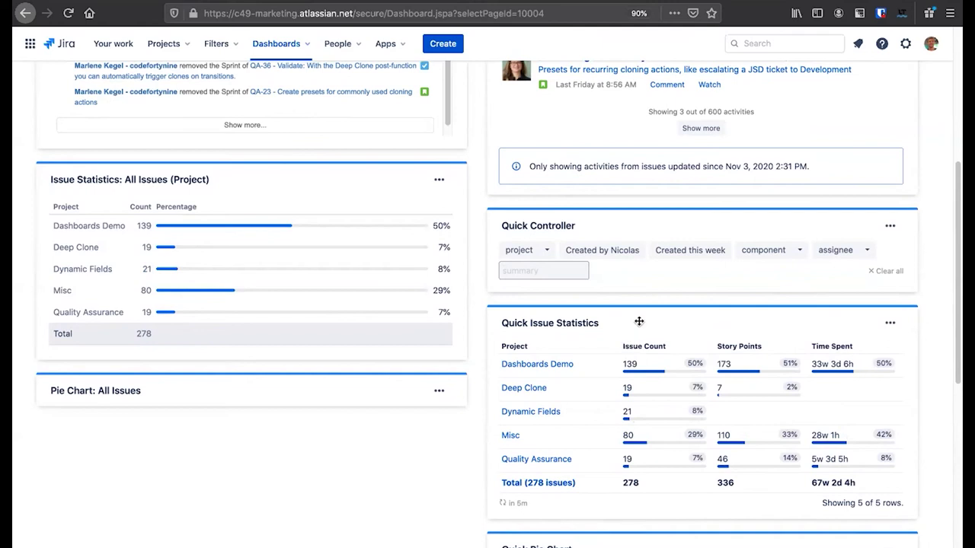
- Switch to the Google Slides presentation and advance to the closing "Thank you!" slide
{"action": "left_click", "coordinate": [249, 5]}
{"action": "key", "text": "Right"}
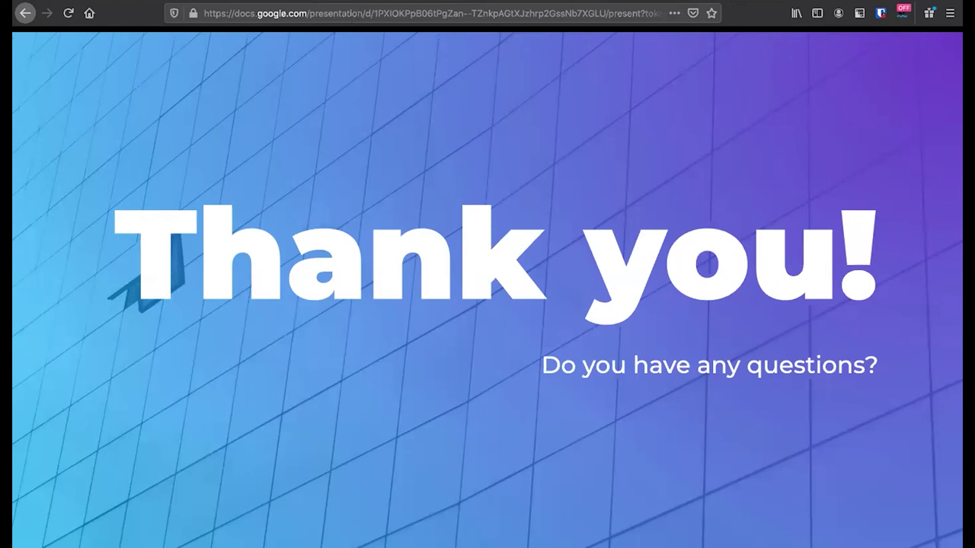
- Return to the Quick Filters Demo Dashboard in Jira, search the gadgets for "other" and add the Quick Other gadgets gadget
{"action": "key", "text": "ctrl+Tab"}
{"action": "scroll", "coordinate": [609, 205], "scroll_direction": "up", "scroll_amount": 2}
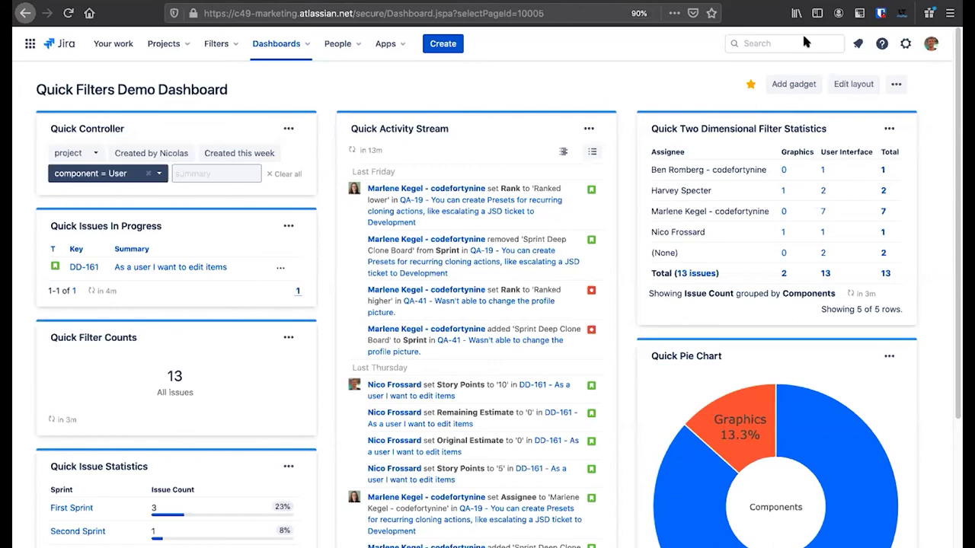
{"action": "left_click", "coordinate": [777, 84]}
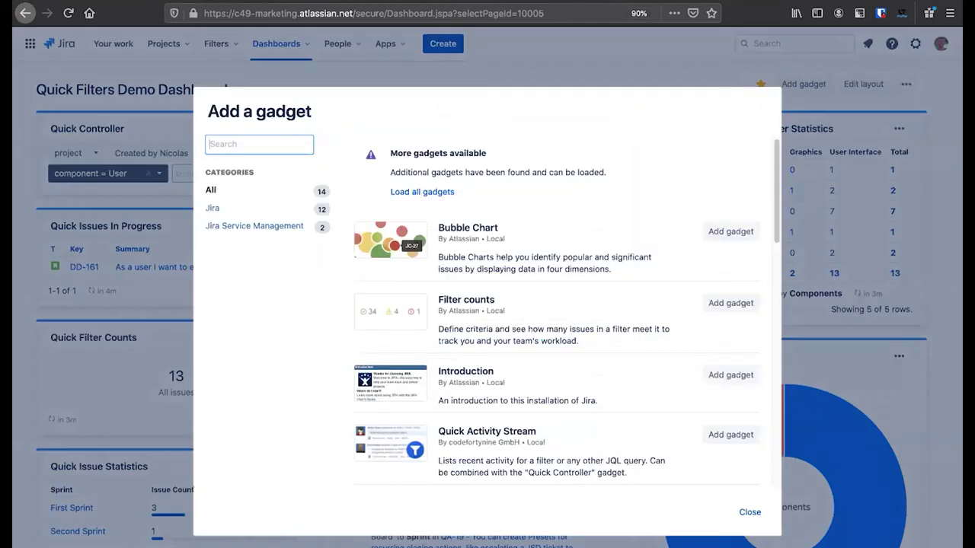
{"action": "type", "text": "other"}
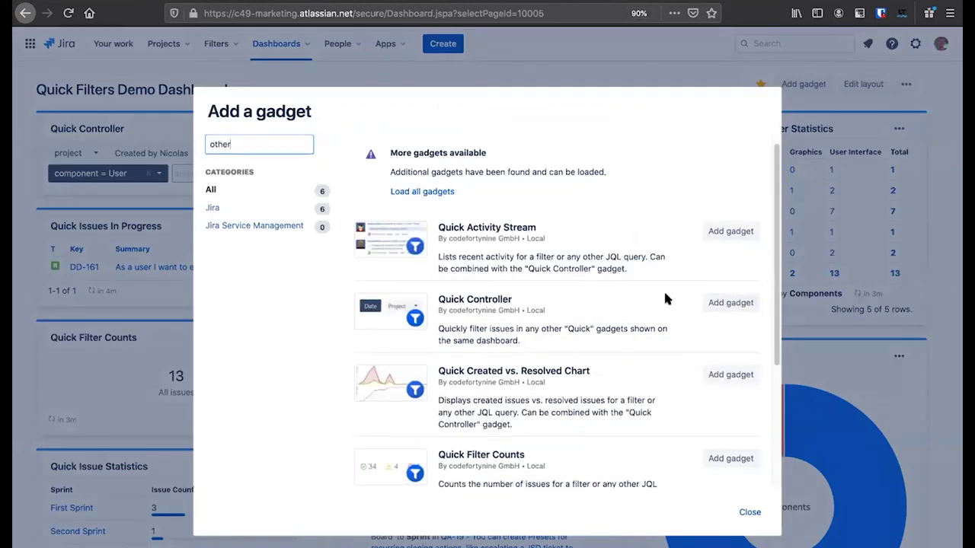
{"action": "scroll", "coordinate": [659, 298], "scroll_direction": "down", "scroll_amount": 3}
{"action": "scroll", "coordinate": [659, 309], "scroll_direction": "down", "scroll_amount": 1}
{"action": "left_click", "coordinate": [733, 439]}
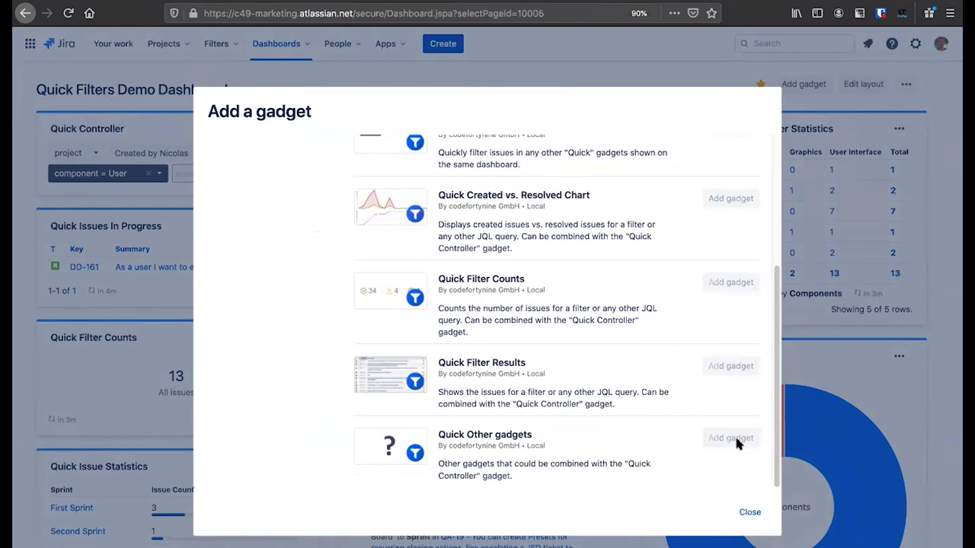
{"action": "left_click", "coordinate": [749, 512]}
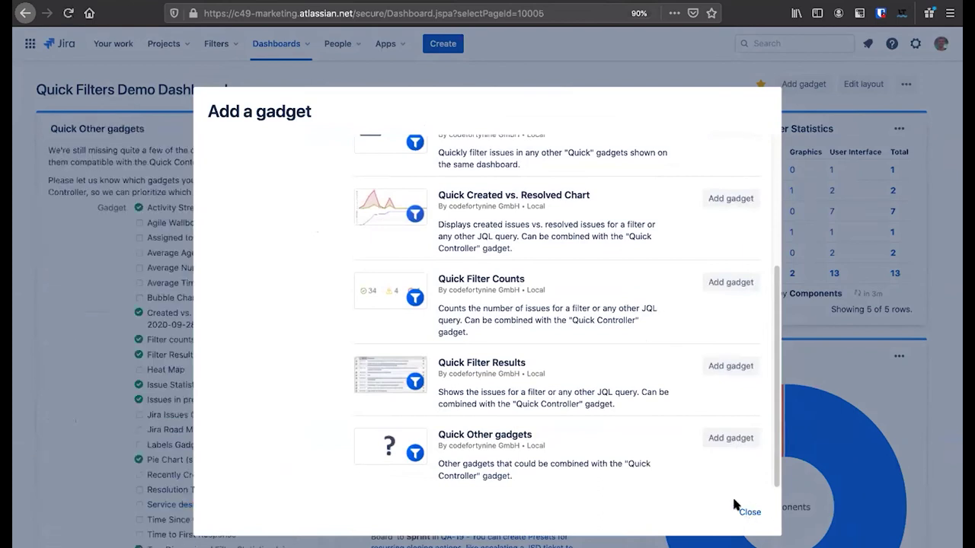
- Vote for Jira Road Map in the Quick Other gadgets list and look through the remaining gadget options
{"action": "scroll", "coordinate": [309, 337], "scroll_direction": "down", "scroll_amount": 1}
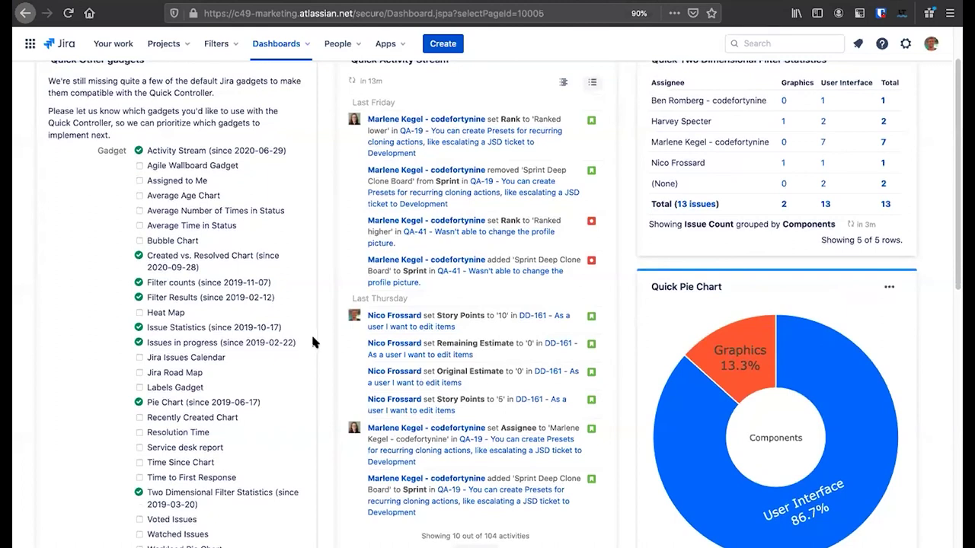
{"action": "scroll", "coordinate": [312, 342], "scroll_direction": "up", "scroll_amount": 1}
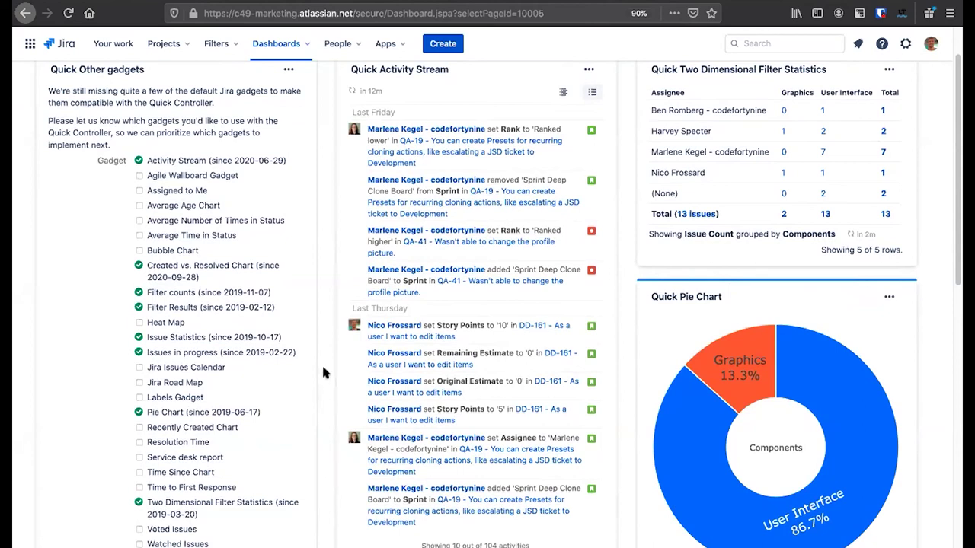
{"action": "left_click", "coordinate": [139, 382]}
{"action": "scroll", "coordinate": [310, 388], "scroll_direction": "down", "scroll_amount": 1}
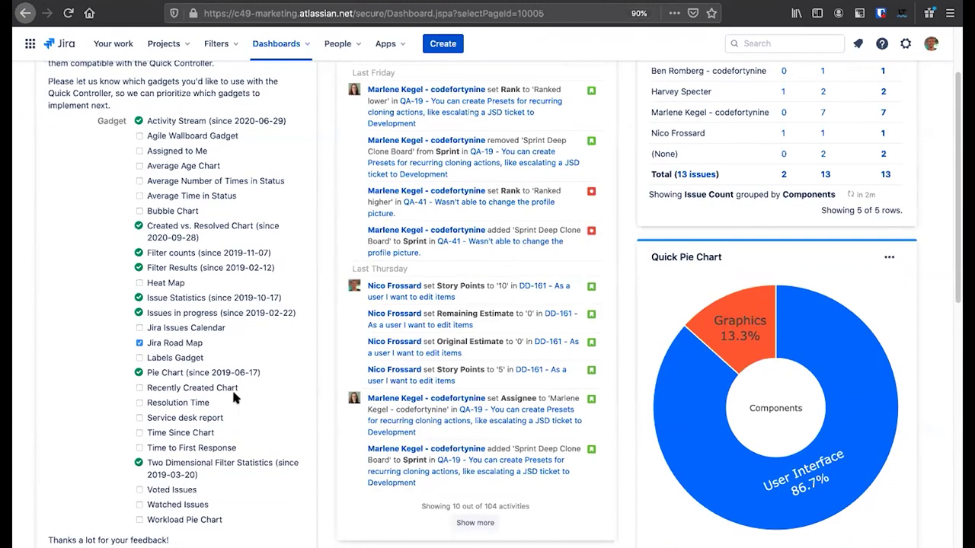
{"action": "scroll", "coordinate": [233, 392], "scroll_direction": "down", "scroll_amount": 2}
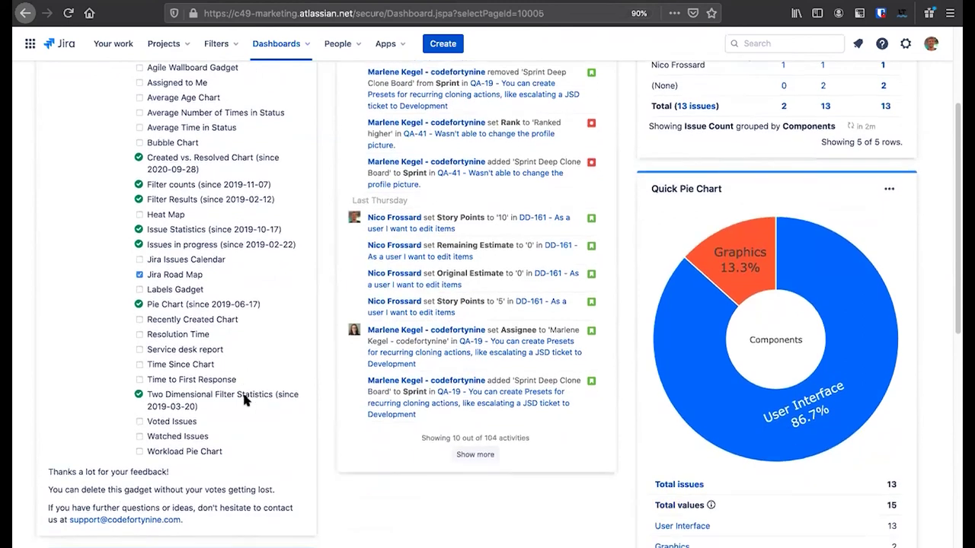
- Delete the Quick Other gadgets gadget from the dashboard
{"action": "scroll", "coordinate": [244, 400], "scroll_direction": "up", "scroll_amount": 5}
{"action": "left_click", "coordinate": [288, 129]}
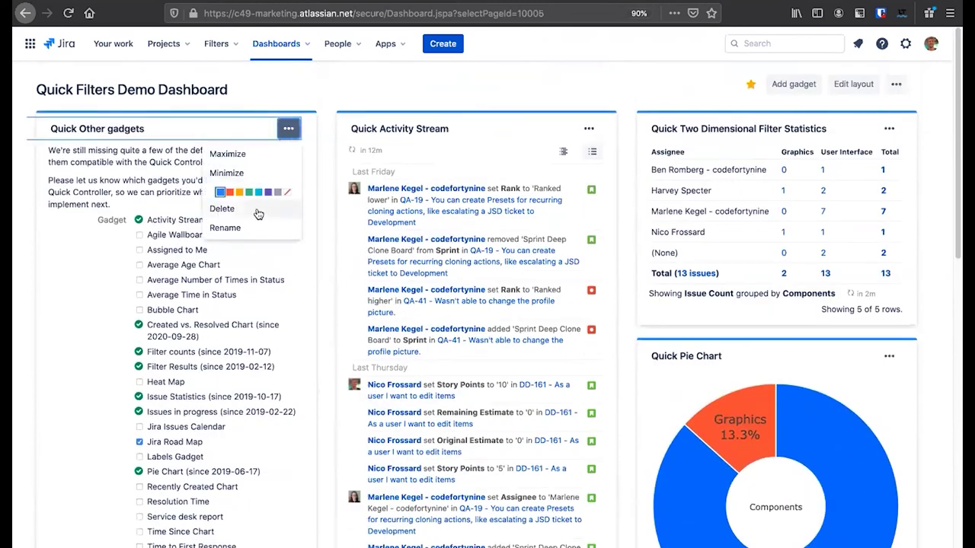
{"action": "left_click", "coordinate": [259, 213]}
{"action": "left_click", "coordinate": [616, 252]}
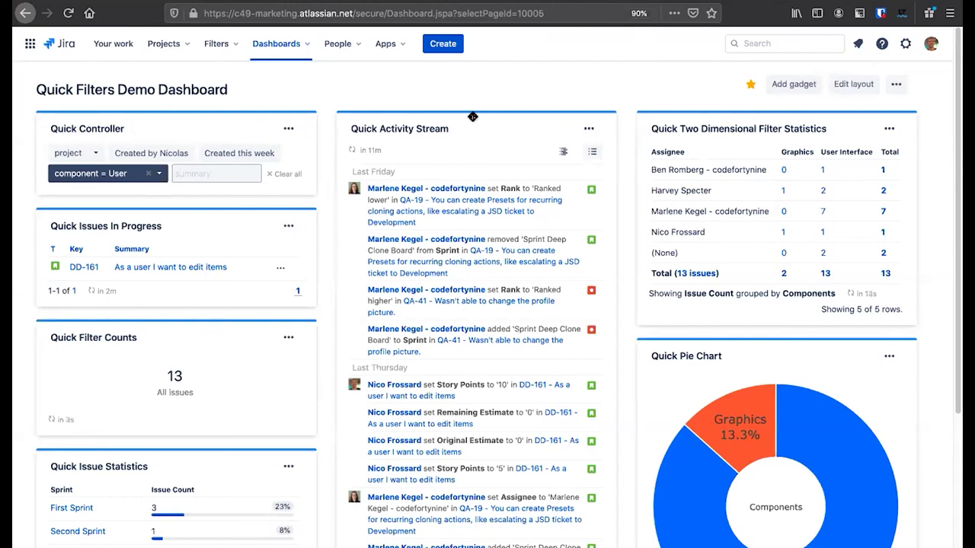
- Review the Quick Controller's filter configuration and close it without saving
{"action": "left_click", "coordinate": [288, 129]}
{"action": "left_click", "coordinate": [259, 231]}
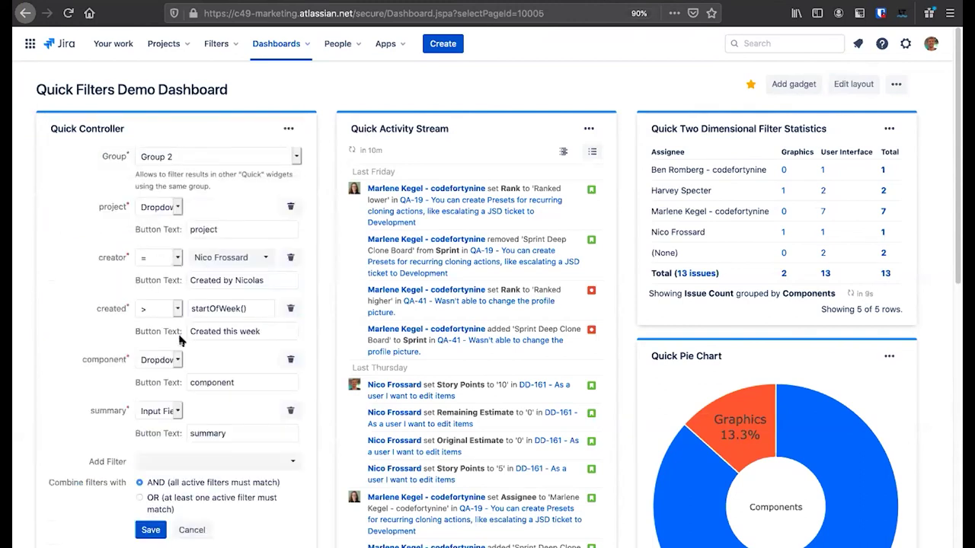
{"action": "left_click", "coordinate": [195, 530]}
- Remove the component filter from the Quick Controller and apply its creator filter
{"action": "left_click", "coordinate": [148, 174]}
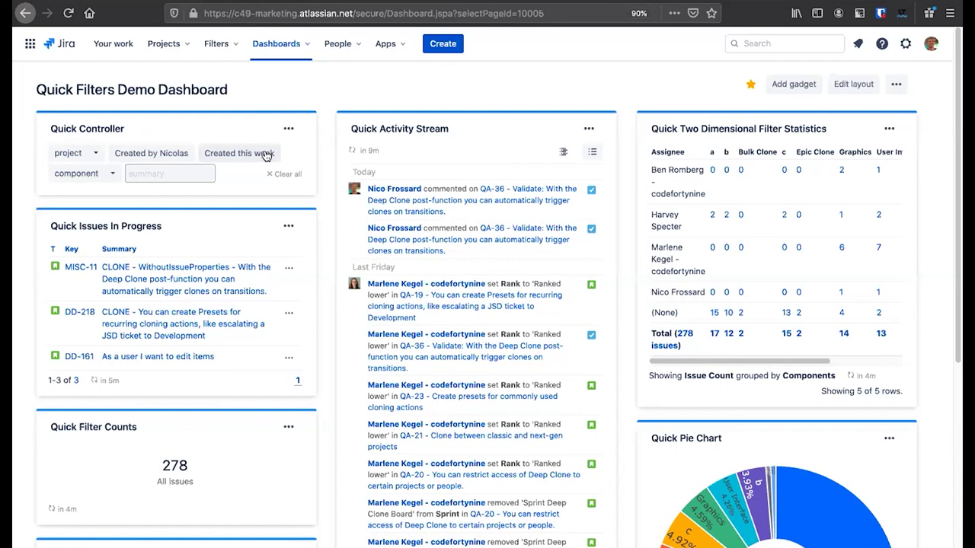
{"action": "left_click", "coordinate": [166, 160]}
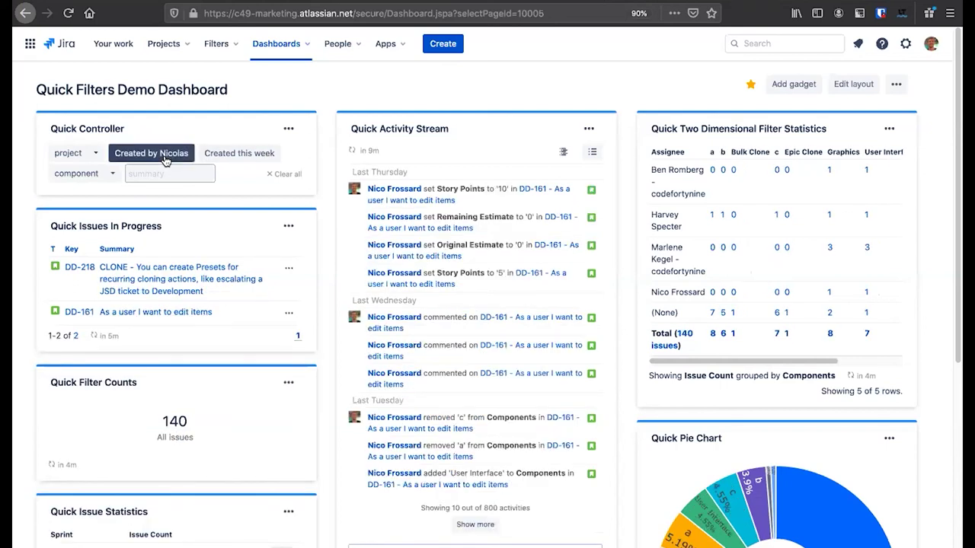